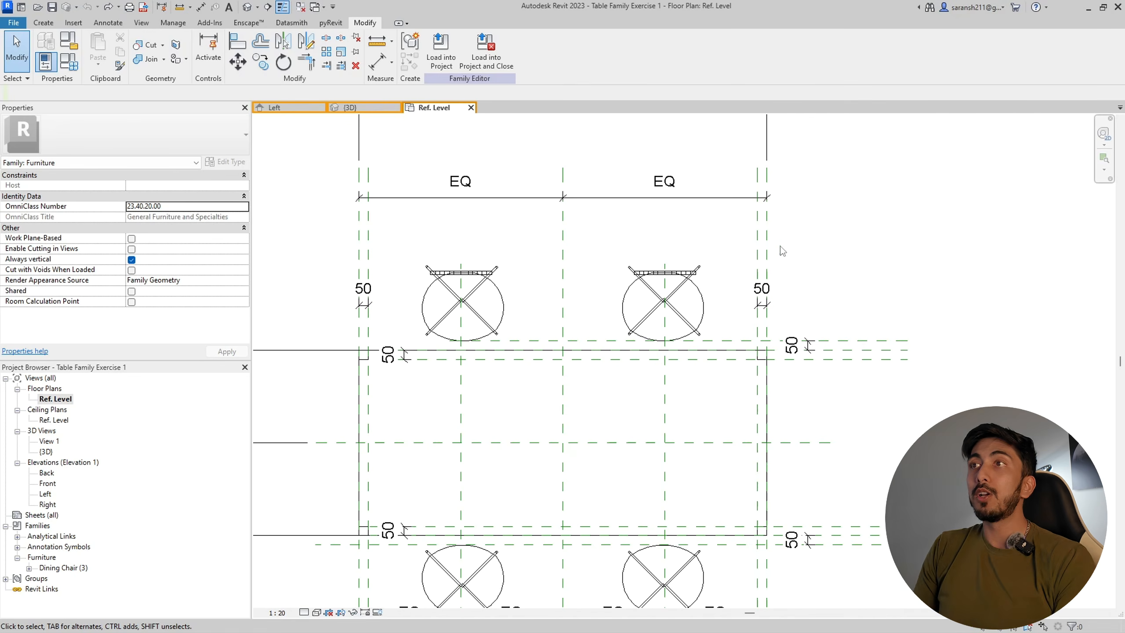
- Examine how the two upper dining chairs are locked to their reference planes in the Ref. Level plan
{"action": "left_click", "coordinate": [681, 293]}
{"action": "scroll", "coordinate": [727, 294], "scroll_direction": "up", "scroll_amount": 3}
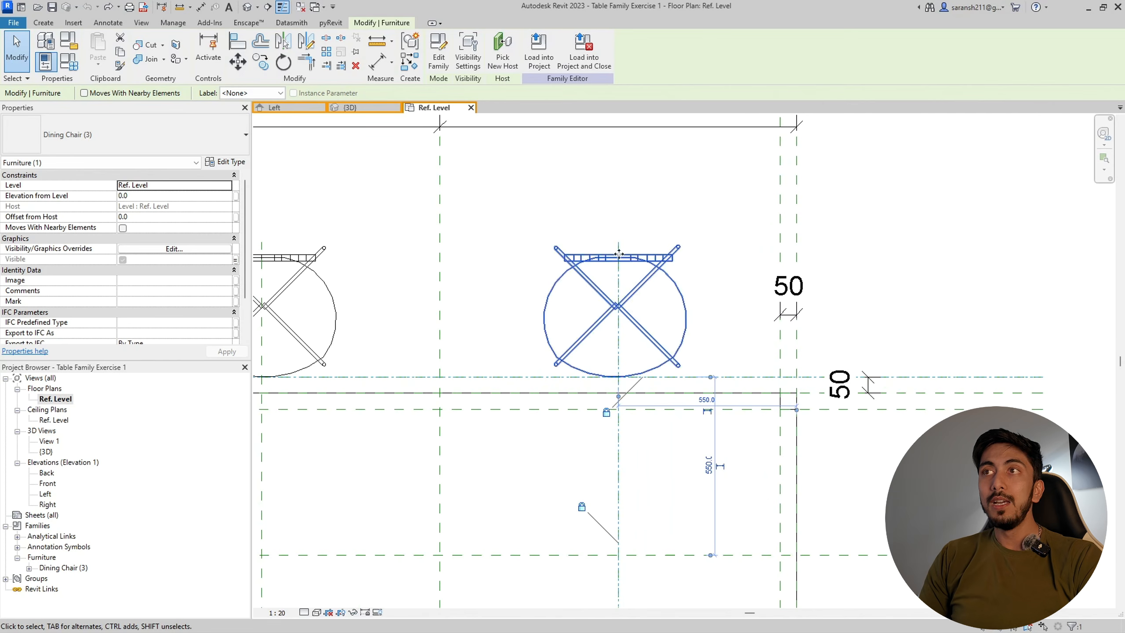
{"action": "scroll", "coordinate": [752, 257], "scroll_direction": "down", "scroll_amount": 3}
{"action": "scroll", "coordinate": [562, 287], "scroll_direction": "up", "scroll_amount": 3}
{"action": "left_click", "coordinate": [596, 270]}
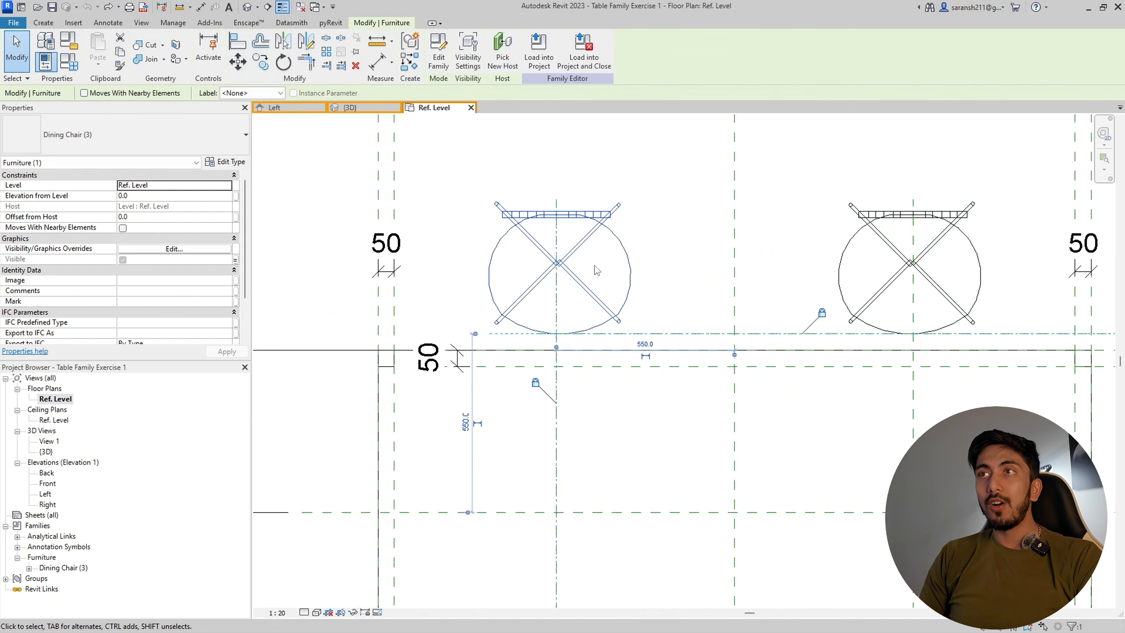
{"action": "scroll", "coordinate": [644, 243], "scroll_direction": "down", "scroll_amount": 4}
{"action": "left_click", "coordinate": [663, 240]}
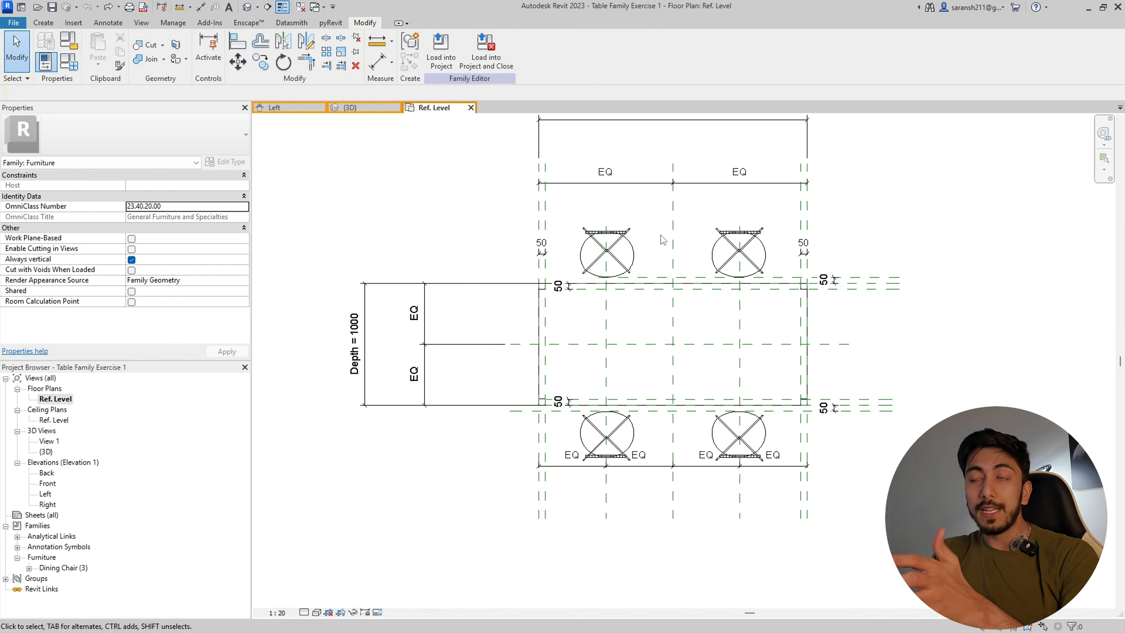
{"action": "scroll", "coordinate": [614, 252], "scroll_direction": "up", "scroll_amount": 3}
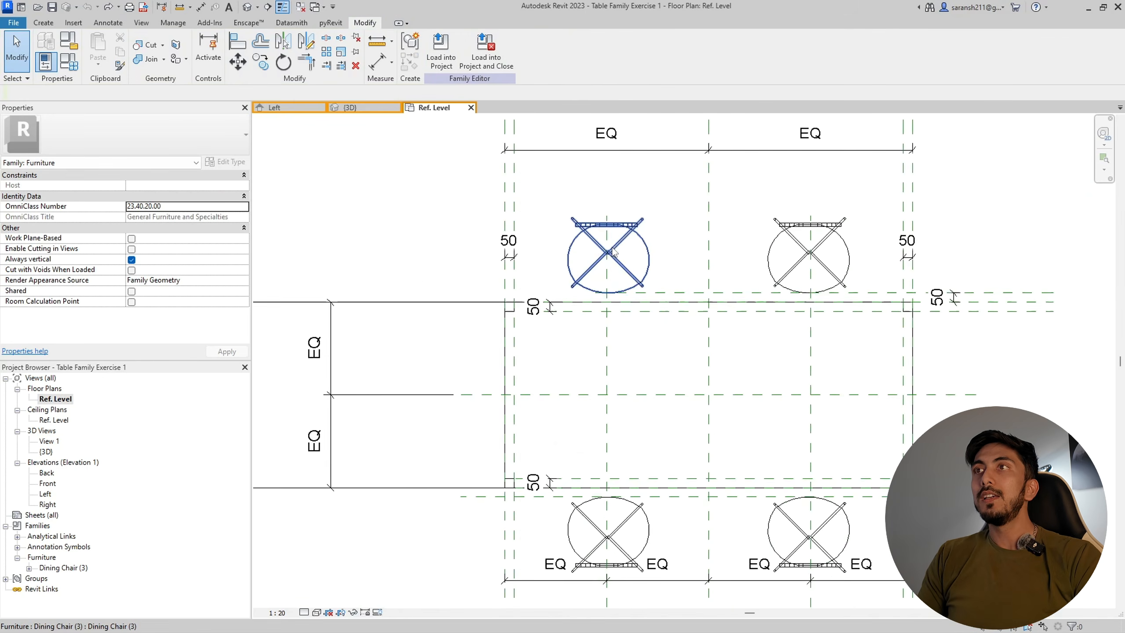
{"action": "left_click", "coordinate": [619, 255]}
{"action": "left_click", "coordinate": [346, 264]}
{"action": "scroll", "coordinate": [430, 281], "scroll_direction": "down", "scroll_amount": 2}
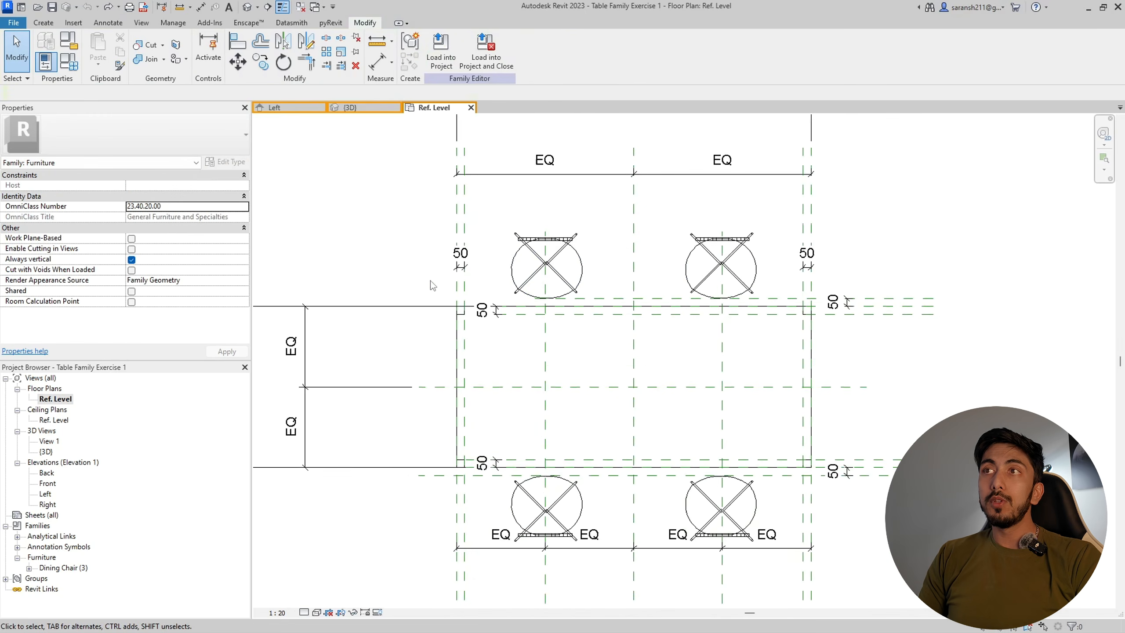
{"action": "left_click", "coordinate": [527, 283]}
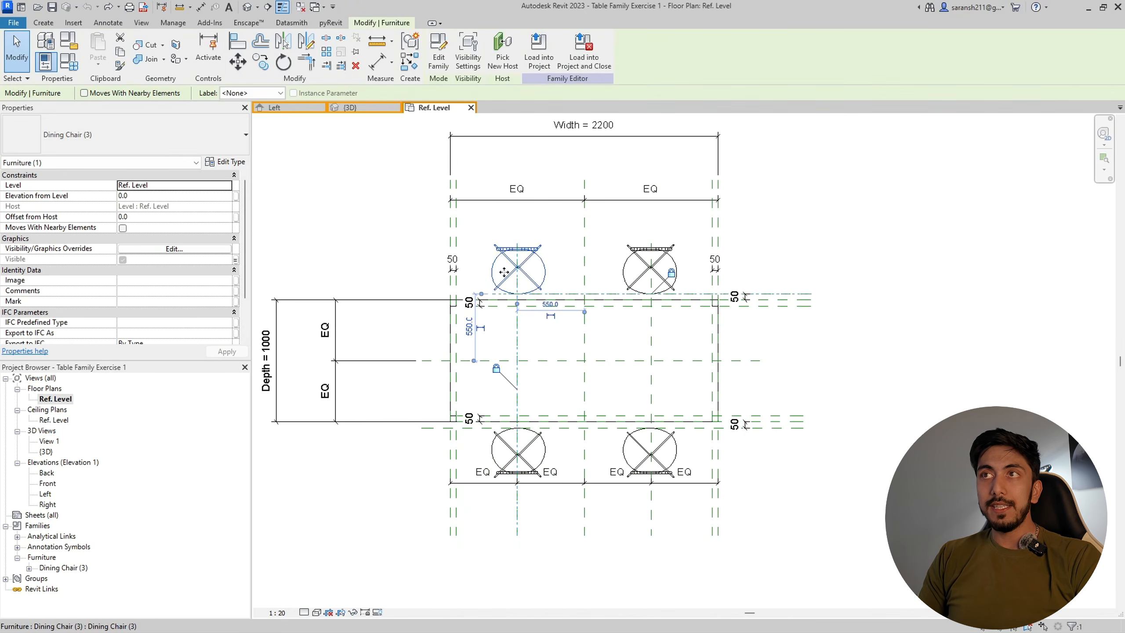
{"action": "left_click", "coordinate": [417, 240]}
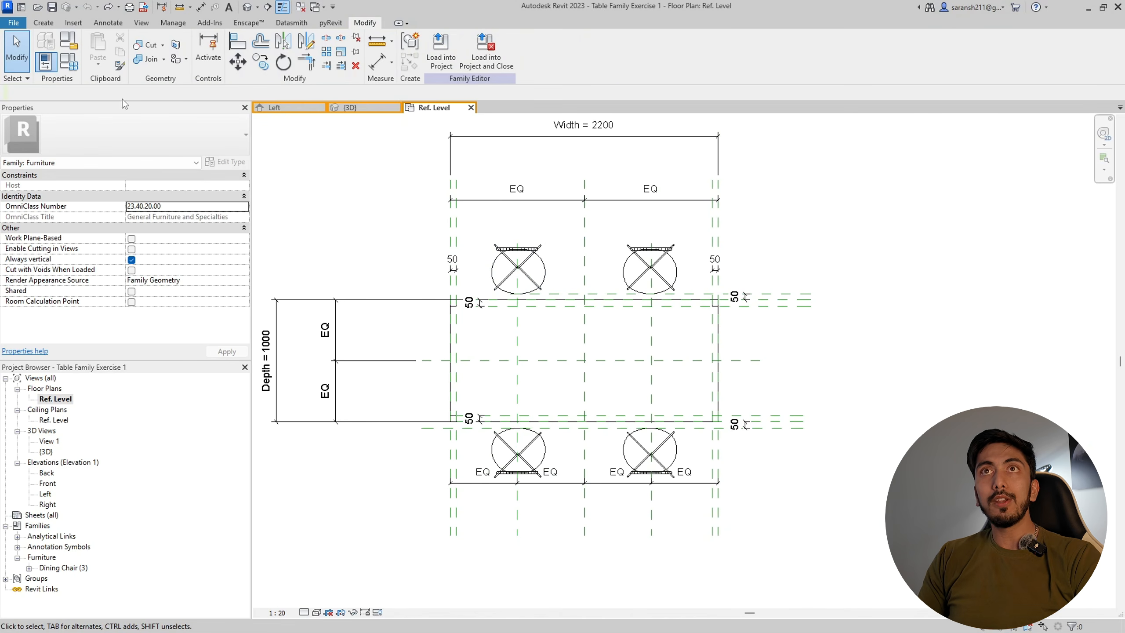
- Set the Rectangular table type's Width to 3200 and check the equality dimensions and constraints that position the chairs
{"action": "left_click", "coordinate": [69, 62]}
{"action": "left_click", "coordinate": [119, 205]}
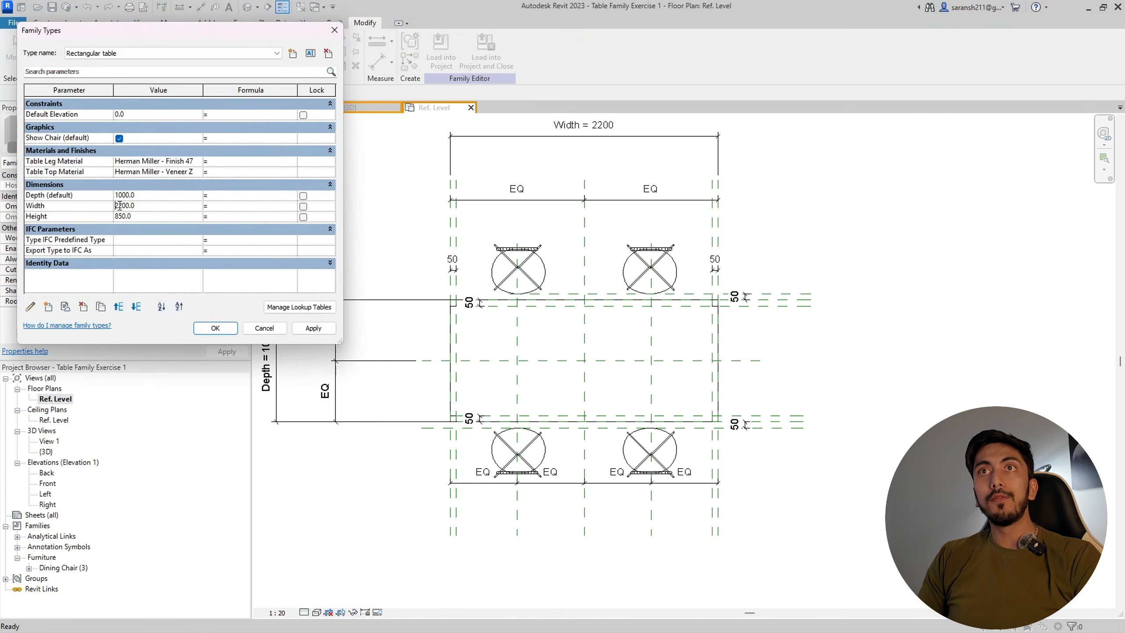
{"action": "key", "text": "BackSpace"}
{"action": "type", "text": "3"}
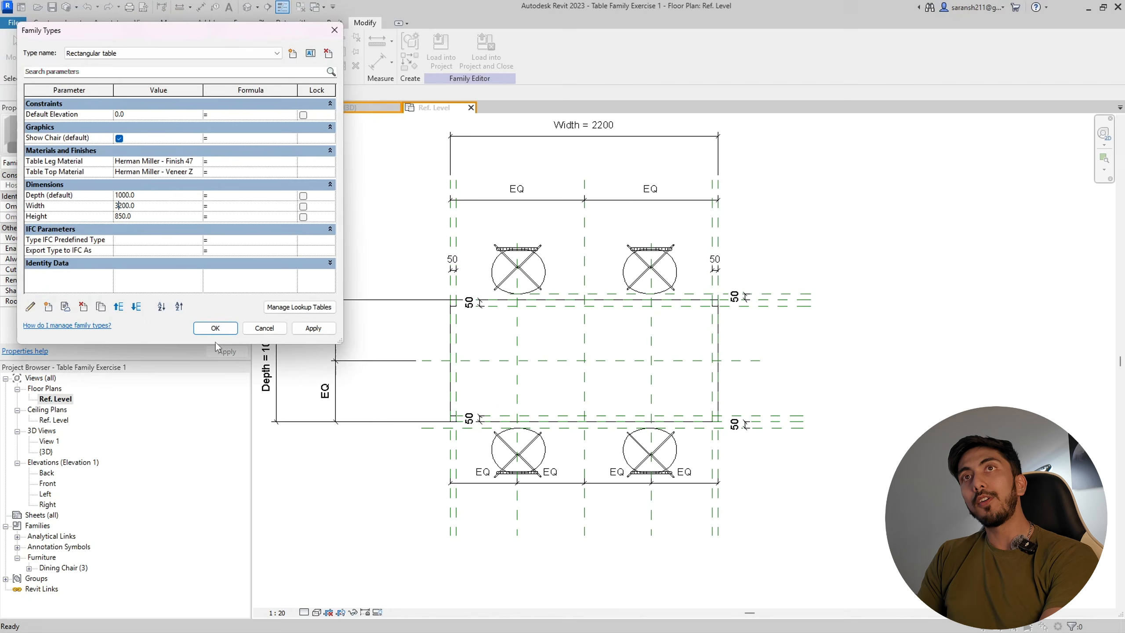
{"action": "left_click", "coordinate": [301, 330]}
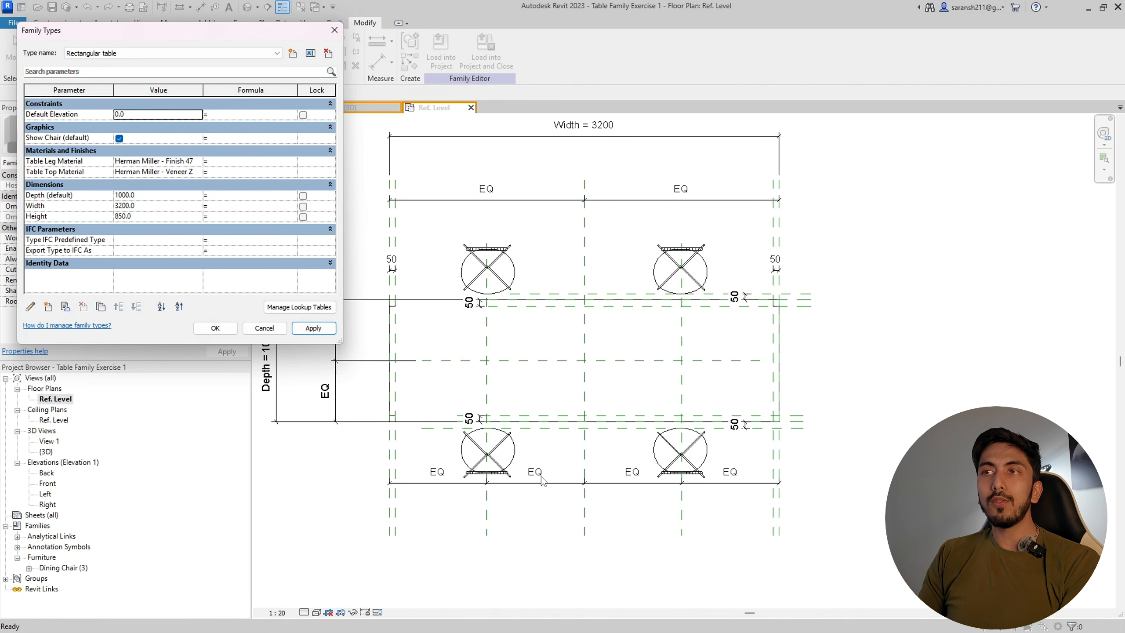
{"action": "left_click", "coordinate": [215, 328]}
{"action": "left_click", "coordinate": [545, 483]}
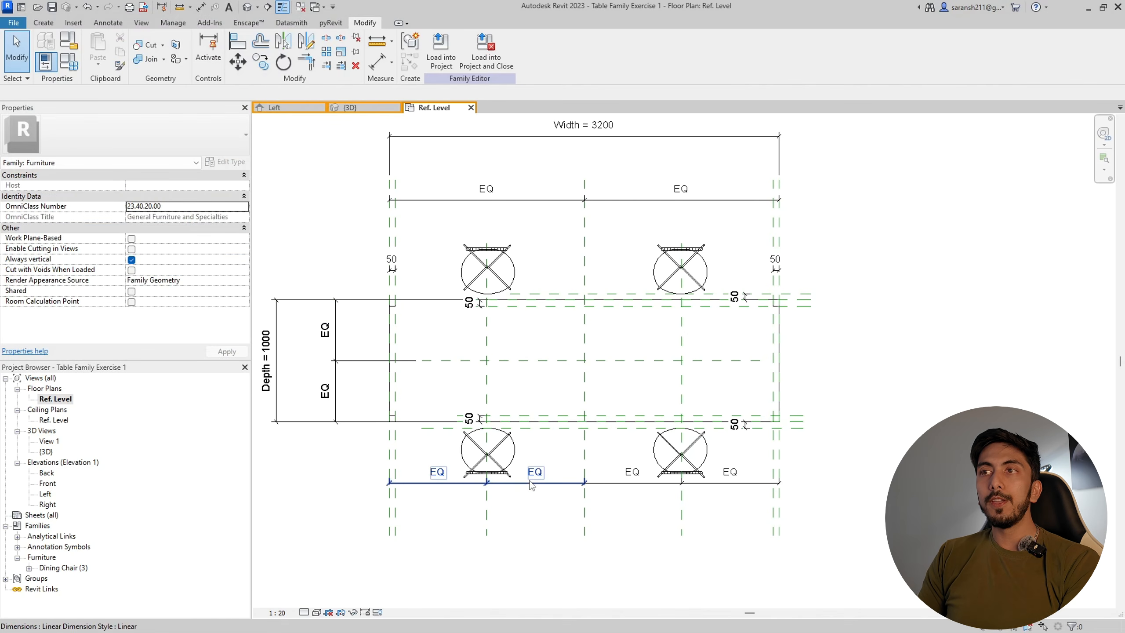
{"action": "left_click", "coordinate": [693, 502]}
{"action": "left_click", "coordinate": [675, 484]}
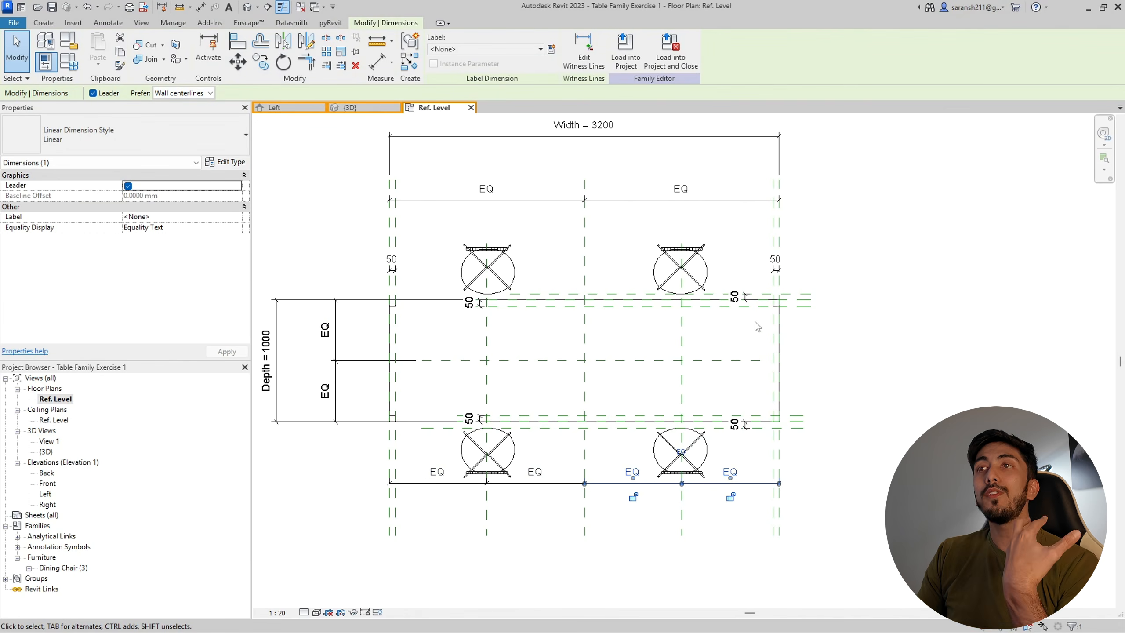
{"action": "left_click", "coordinate": [531, 319]}
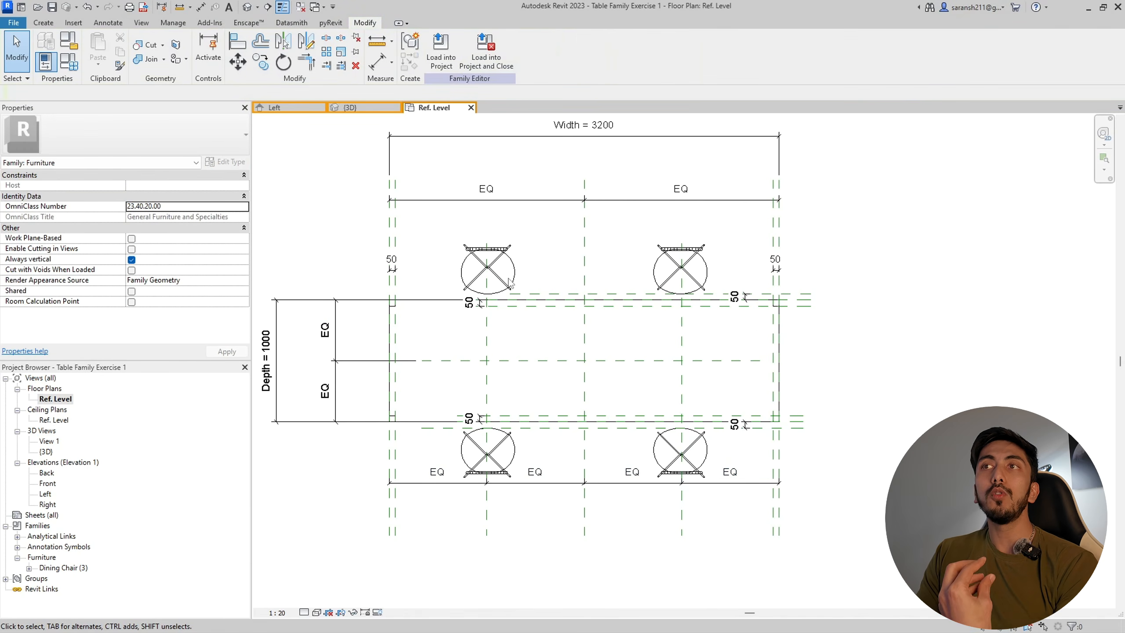
{"action": "left_click", "coordinate": [498, 289]}
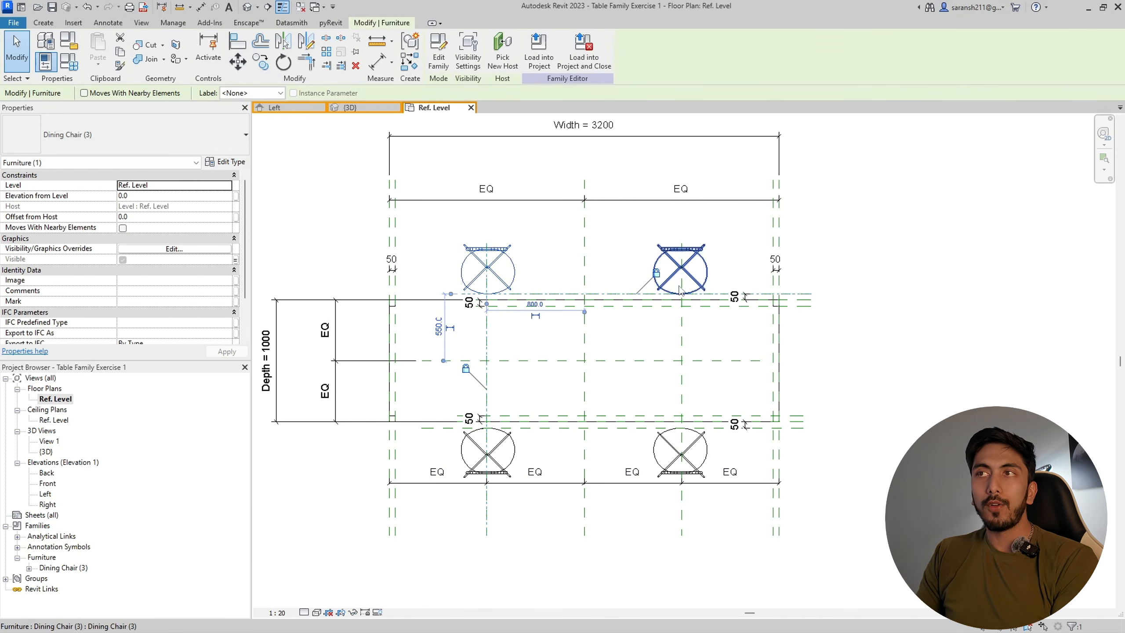
- Delete both lower dining chairs and the upper-right one, keeping only the upper-left chair
{"action": "left_click", "coordinate": [506, 469]}
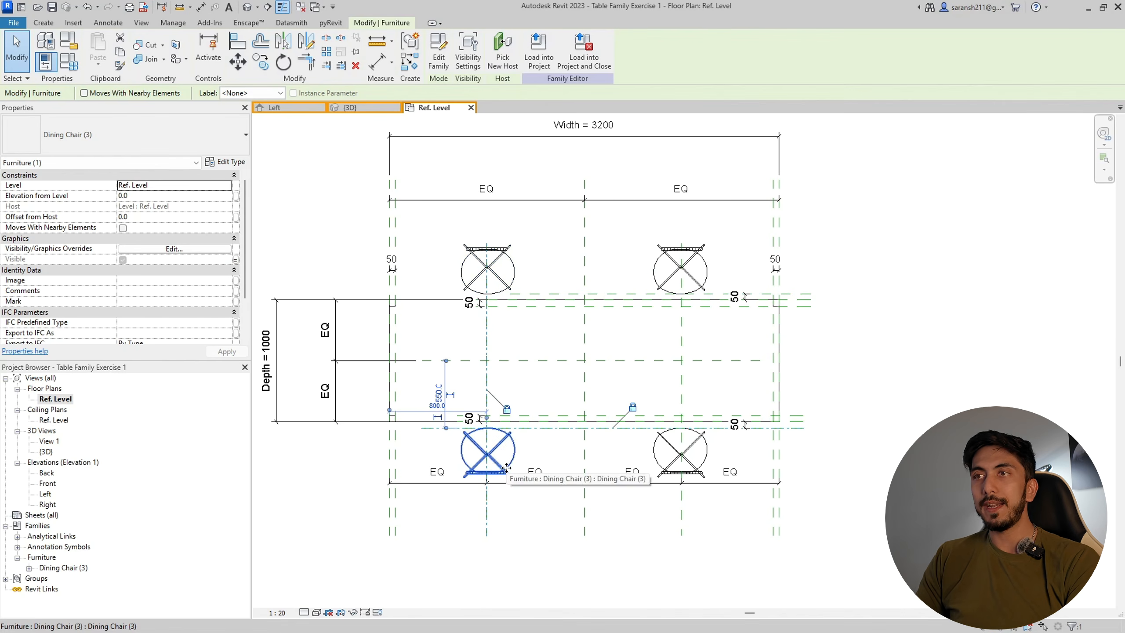
{"action": "key", "text": "Delete"}
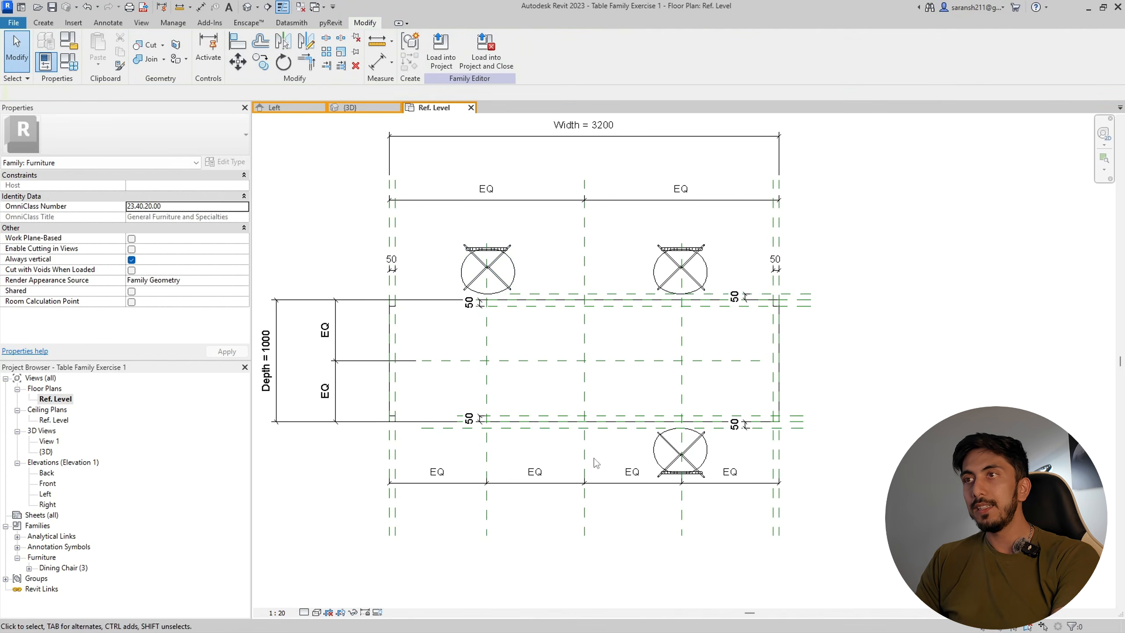
{"action": "left_click", "coordinate": [678, 466]}
{"action": "key", "text": "Delete"}
{"action": "left_click", "coordinate": [669, 287]}
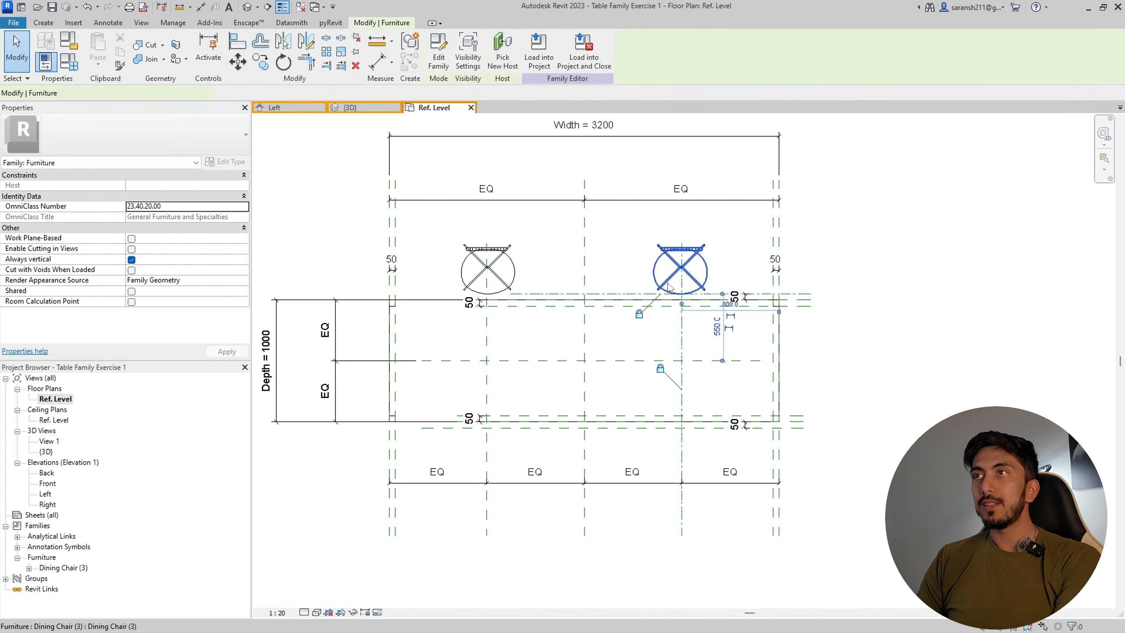
{"action": "key", "text": "Delete"}
- Set the Rectangular table type's Width to 1200 in the family types
{"action": "left_click", "coordinate": [474, 276]}
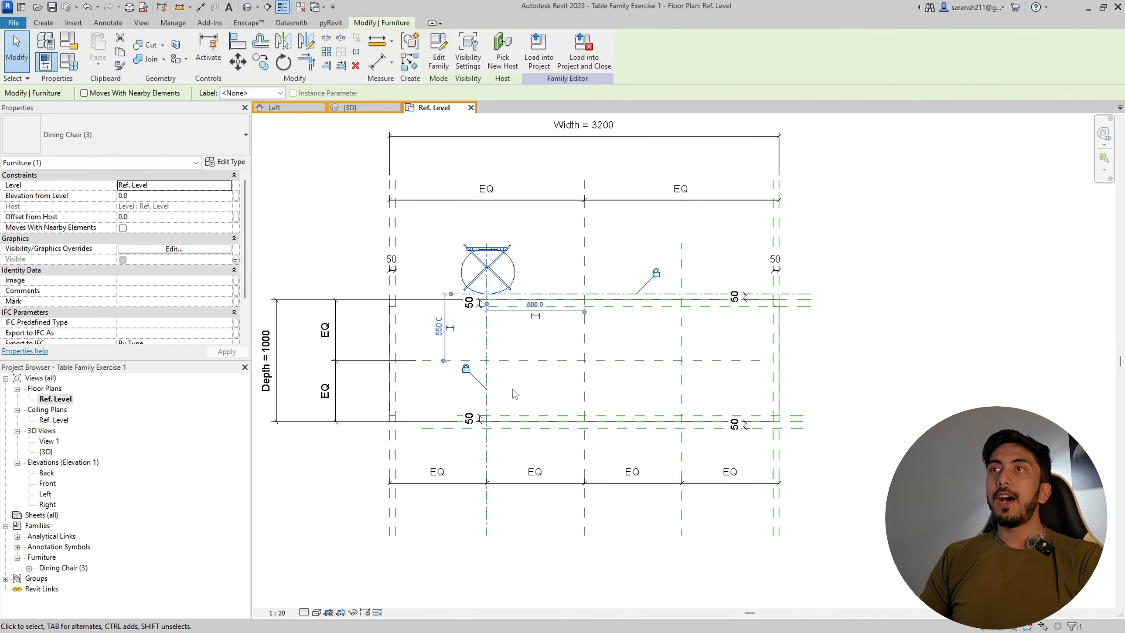
{"action": "left_click", "coordinate": [69, 62]}
{"action": "left_click", "coordinate": [117, 206]}
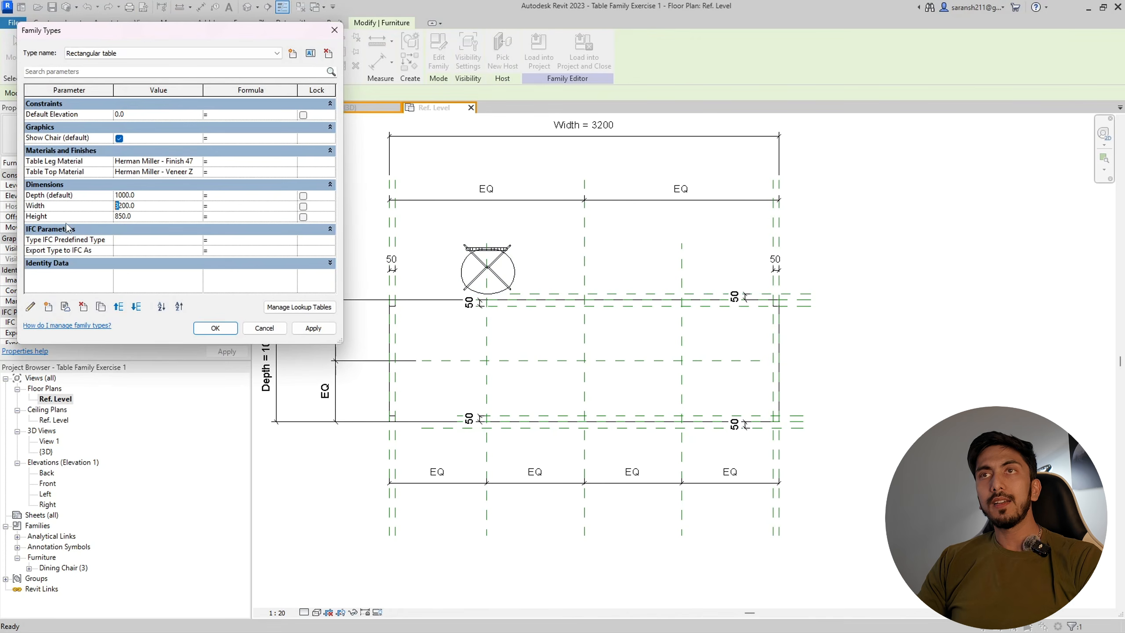
{"action": "type", "text": "1"}
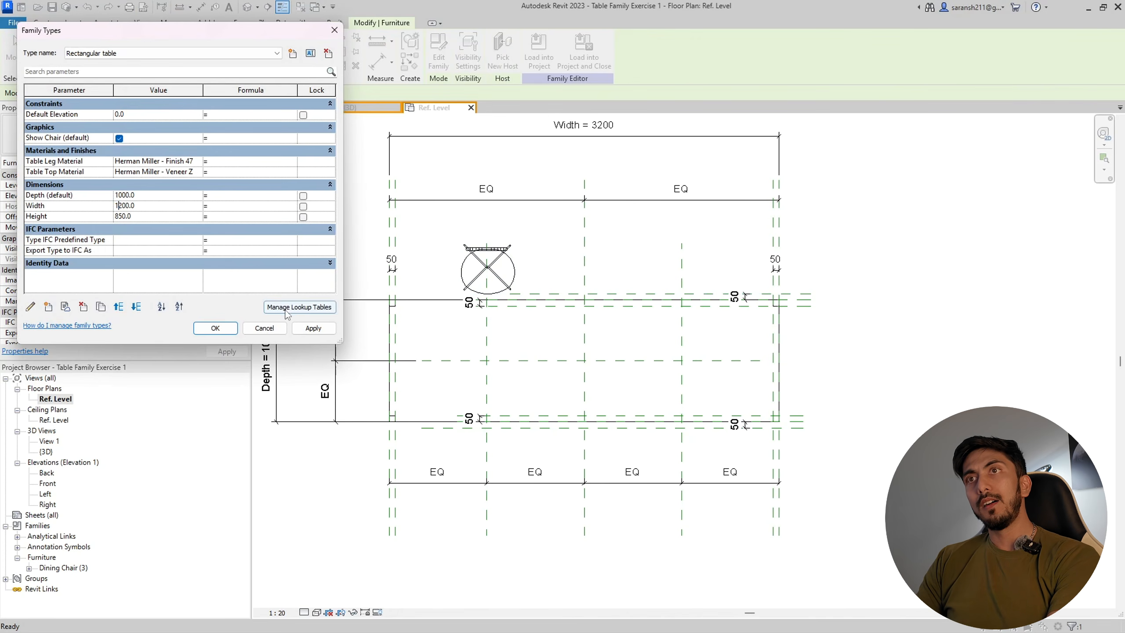
{"action": "left_click", "coordinate": [313, 328]}
{"action": "left_click", "coordinate": [215, 328]}
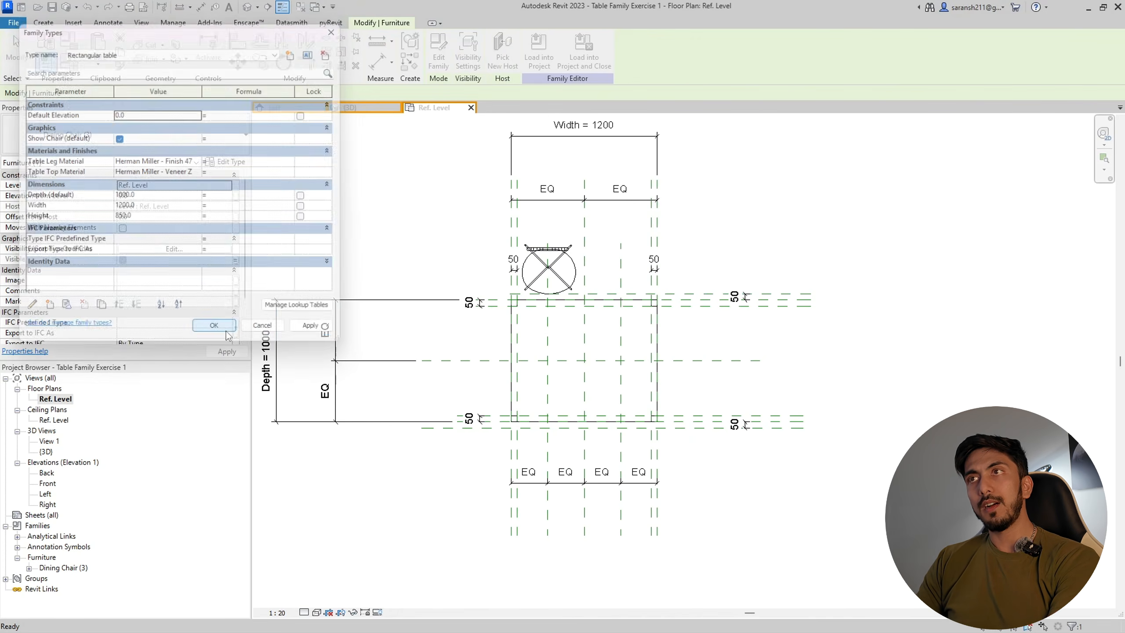
- Array the remaining chair linearly as 2 grouped items with Move To Last, from its vertical reference plane to the matching right-hand one
{"action": "scroll", "coordinate": [568, 283], "scroll_direction": "up", "scroll_amount": 2}
{"action": "left_click", "coordinate": [569, 282]}
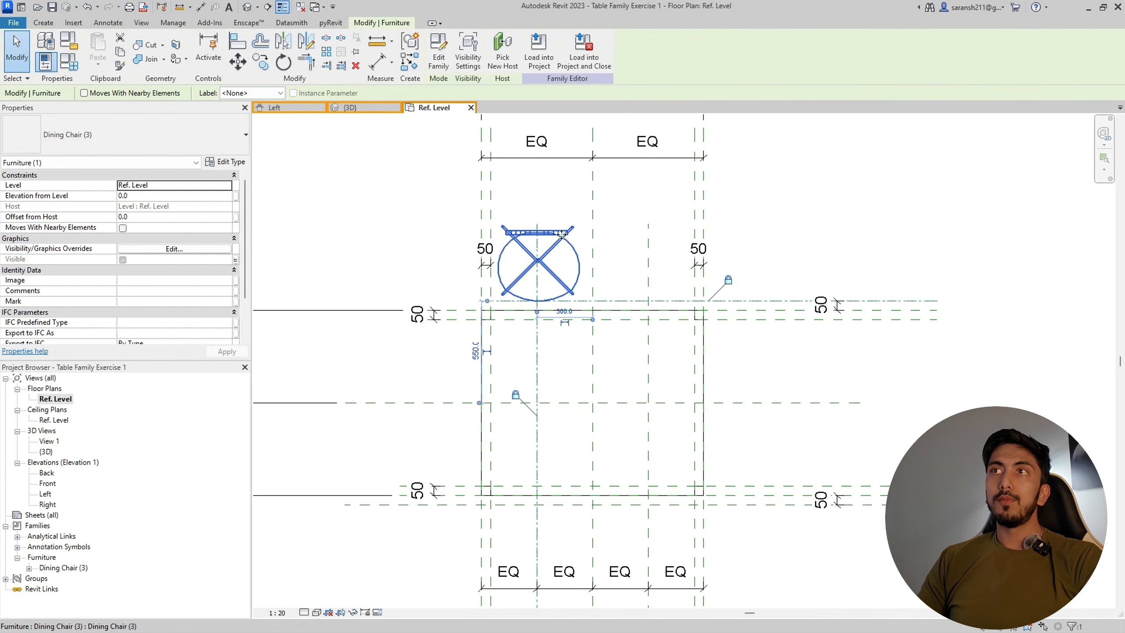
{"action": "left_click", "coordinate": [325, 54]}
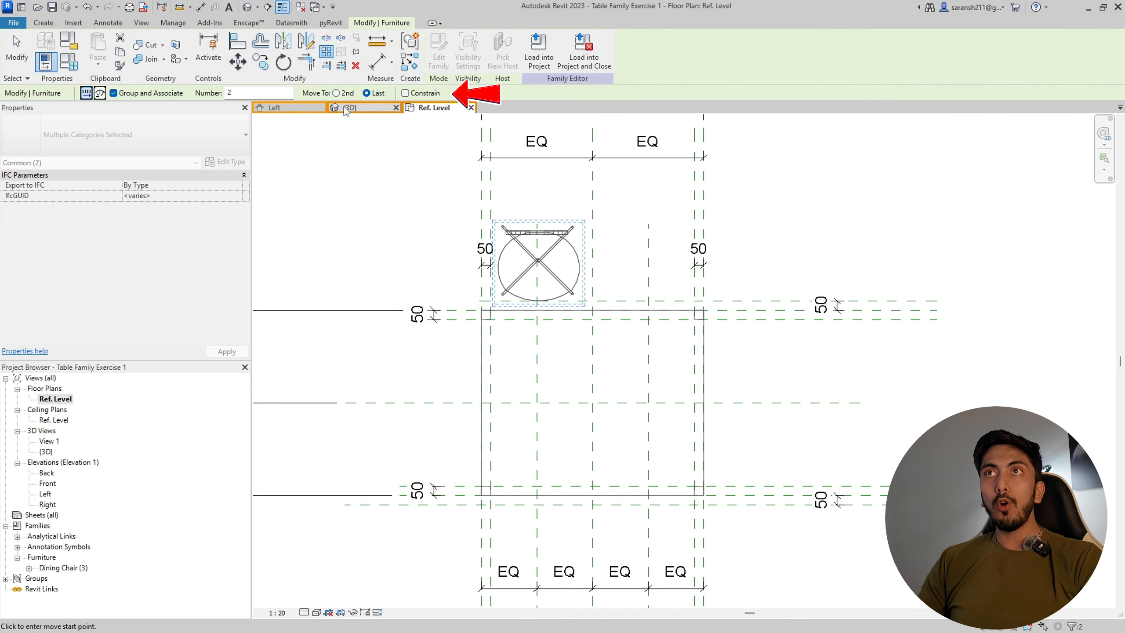
{"action": "left_click", "coordinate": [336, 93]}
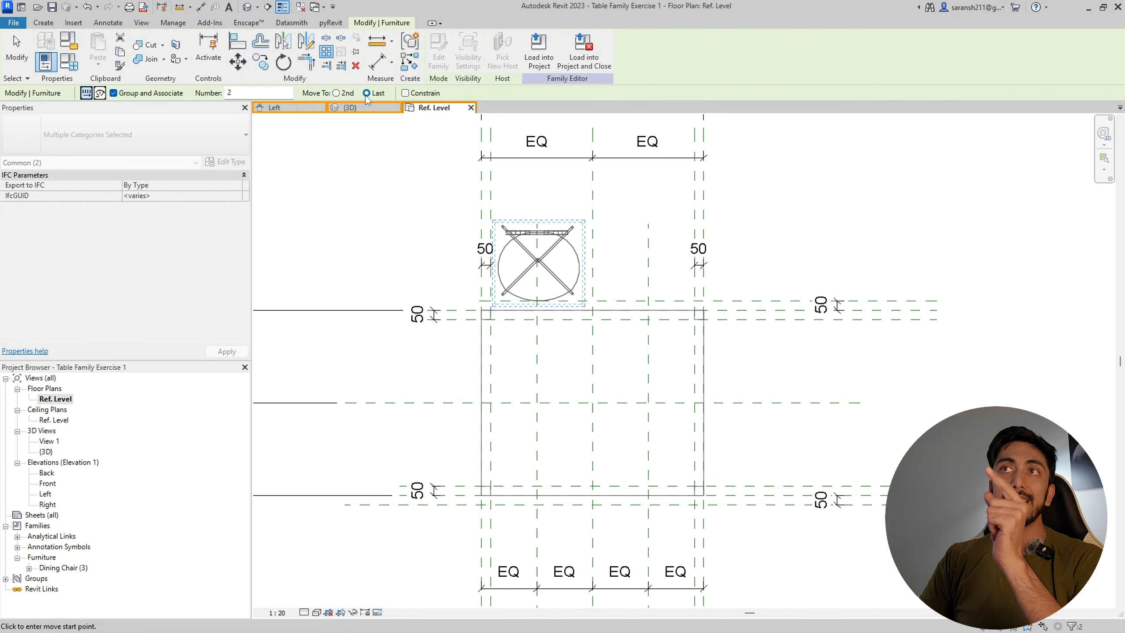
{"action": "left_click", "coordinate": [538, 278]}
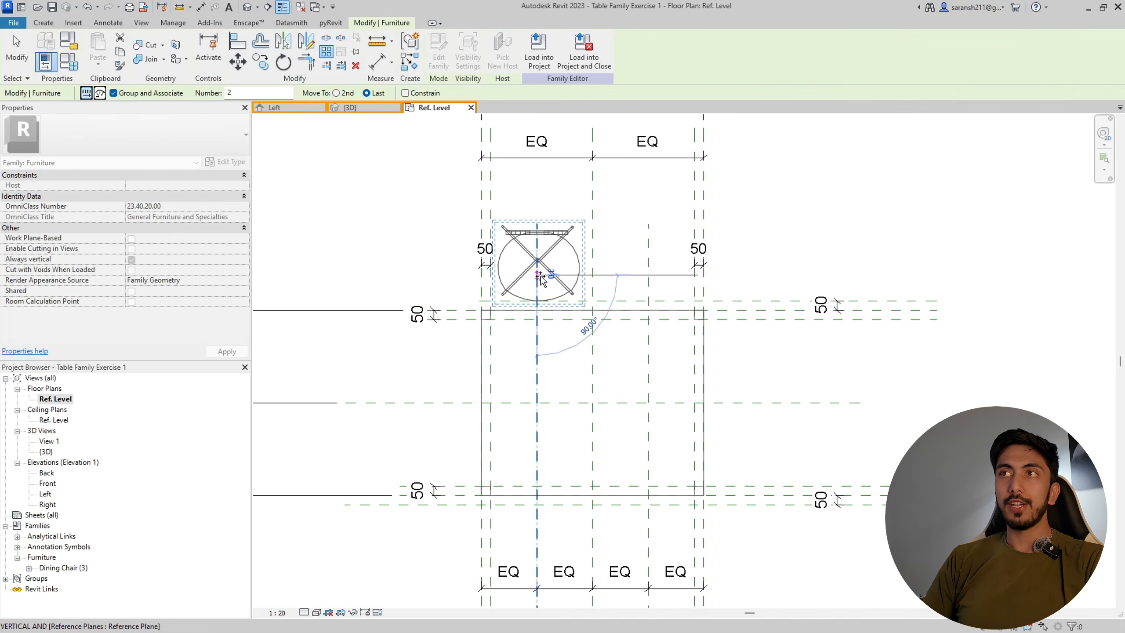
{"action": "left_click", "coordinate": [649, 275]}
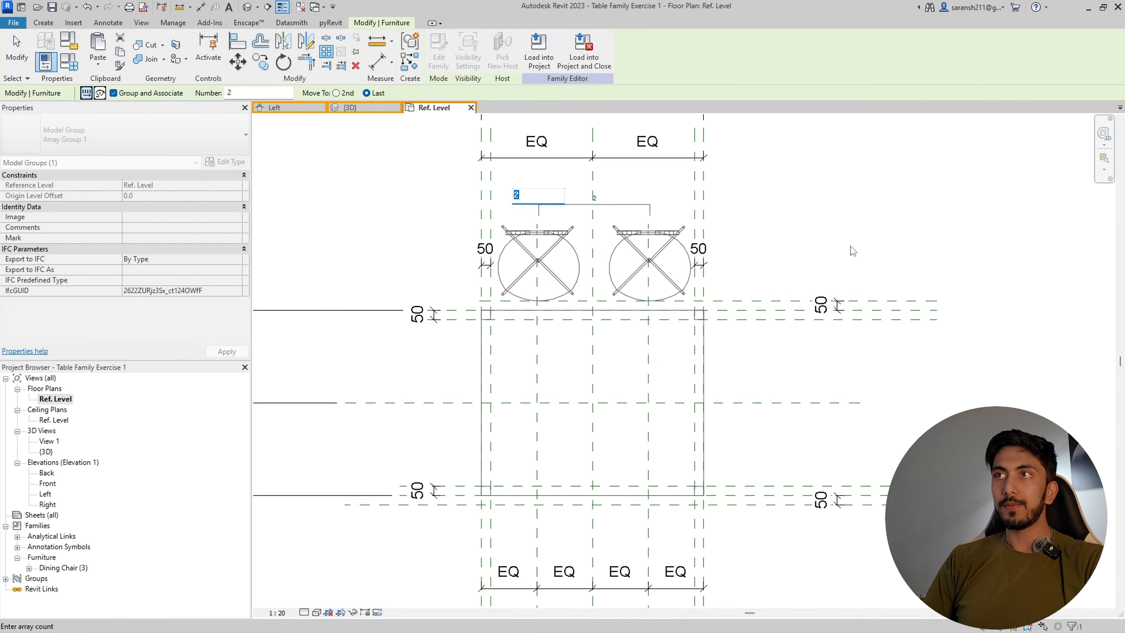
{"action": "key", "text": "Return"}
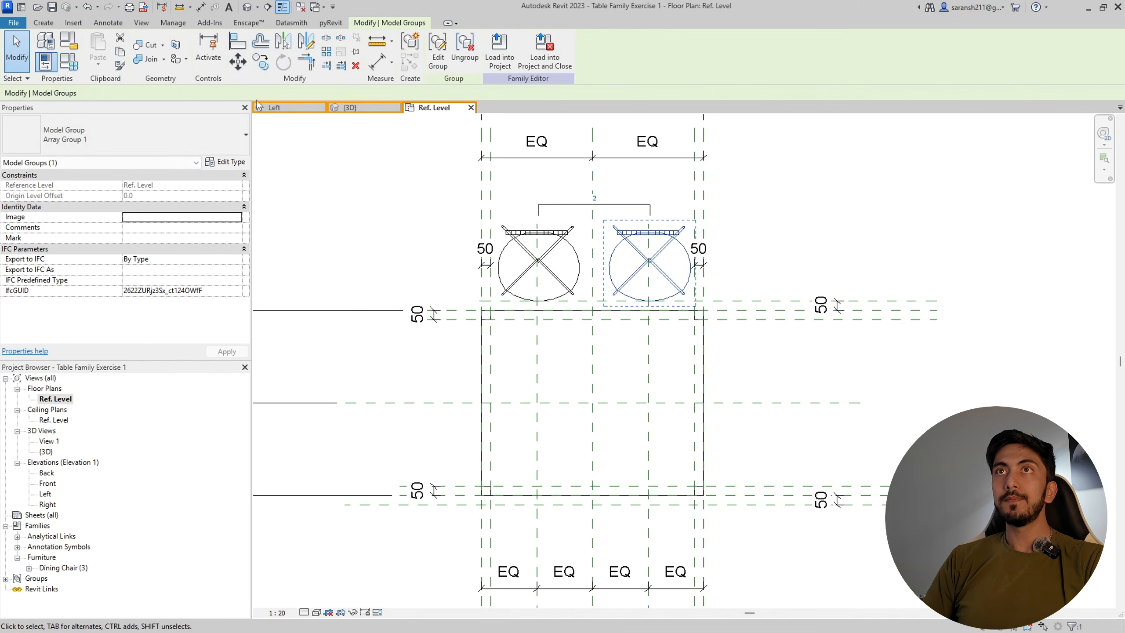
- Align and lock the second arrayed chair to the right-hand vertical reference plane
{"action": "left_click", "coordinate": [231, 46]}
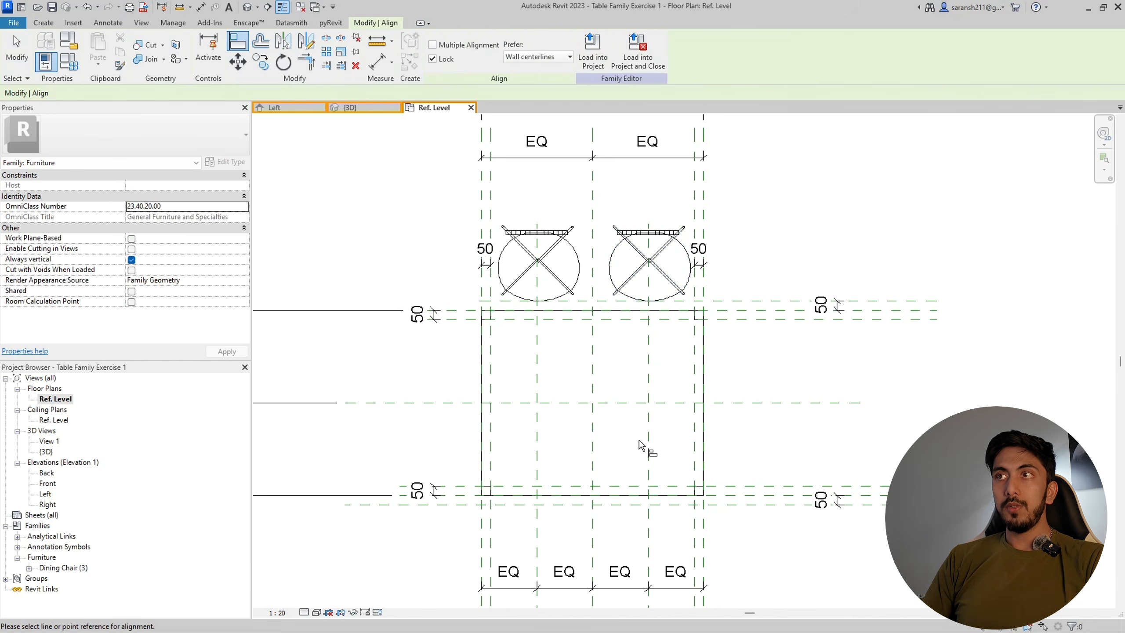
{"action": "left_click", "coordinate": [650, 280]}
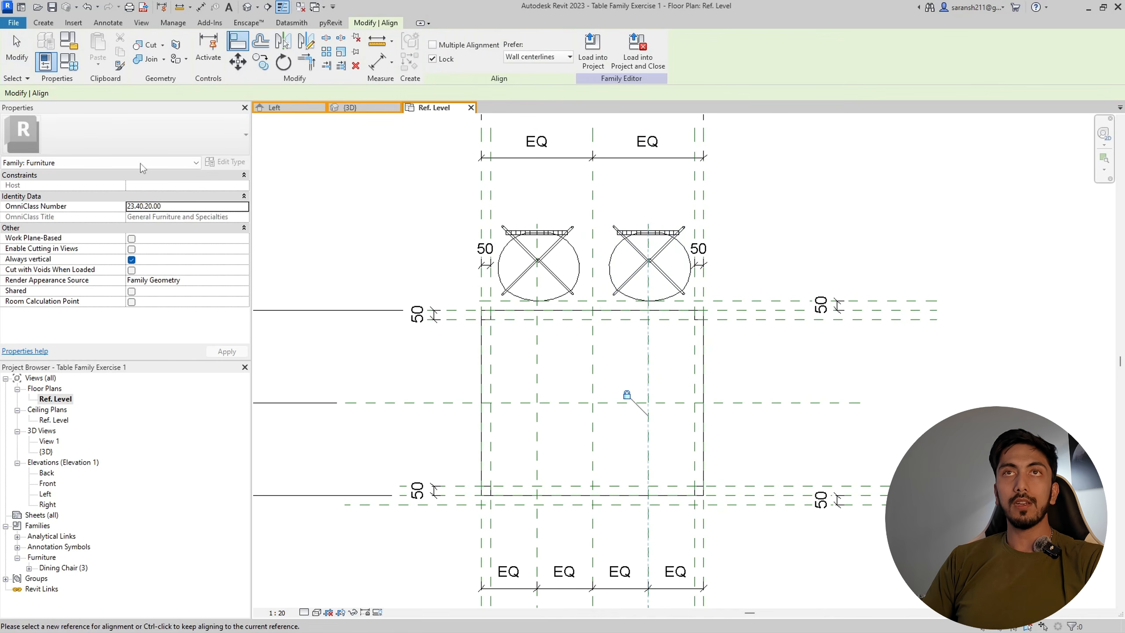
{"action": "scroll", "coordinate": [791, 294], "scroll_direction": "down", "scroll_amount": 2}
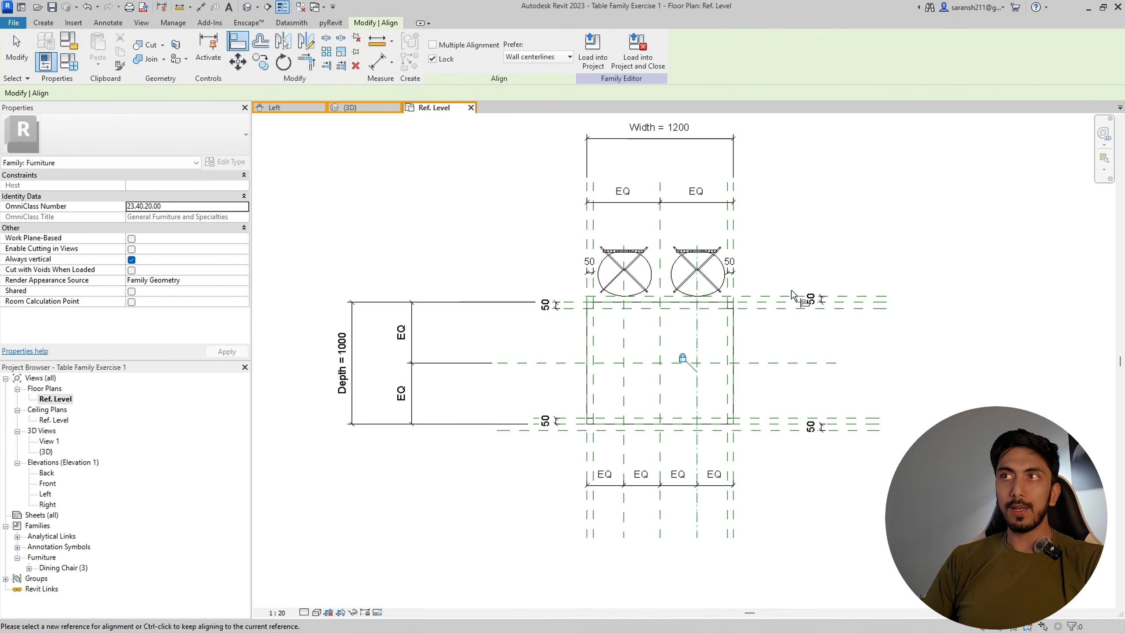
{"action": "left_click", "coordinate": [7, 66]}
- Examine the first chair's array group and select the array line above the chairs to check its options
{"action": "scroll", "coordinate": [698, 270], "scroll_direction": "up", "scroll_amount": 3}
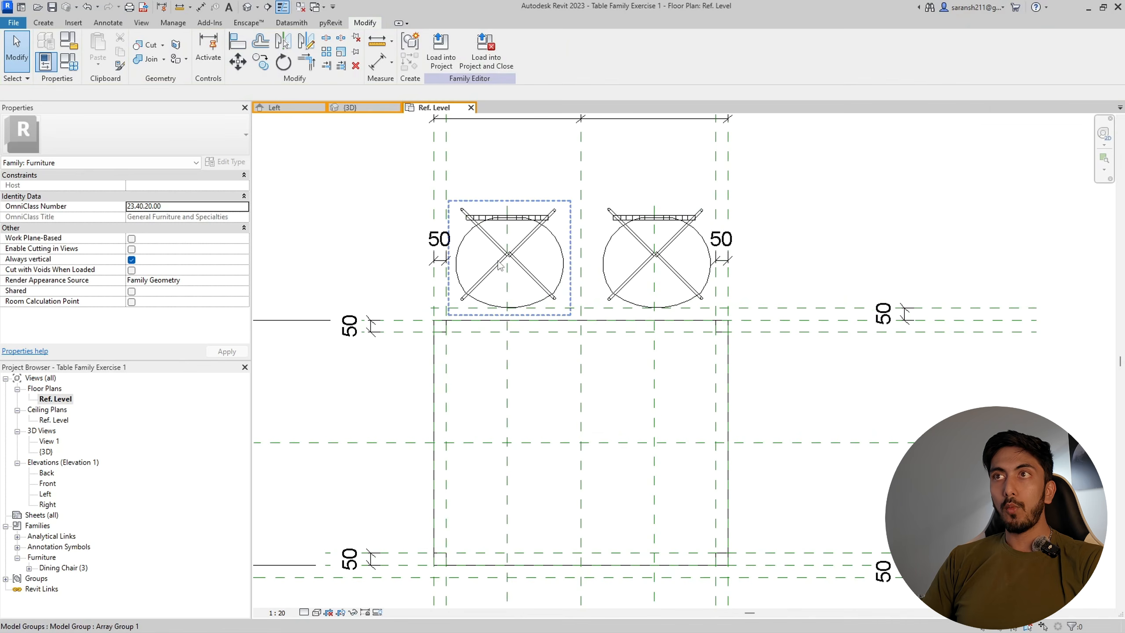
{"action": "left_click", "coordinate": [479, 266]}
{"action": "scroll", "coordinate": [548, 198], "scroll_direction": "up", "scroll_amount": 2}
{"action": "scroll", "coordinate": [549, 200], "scroll_direction": "up", "scroll_amount": 3}
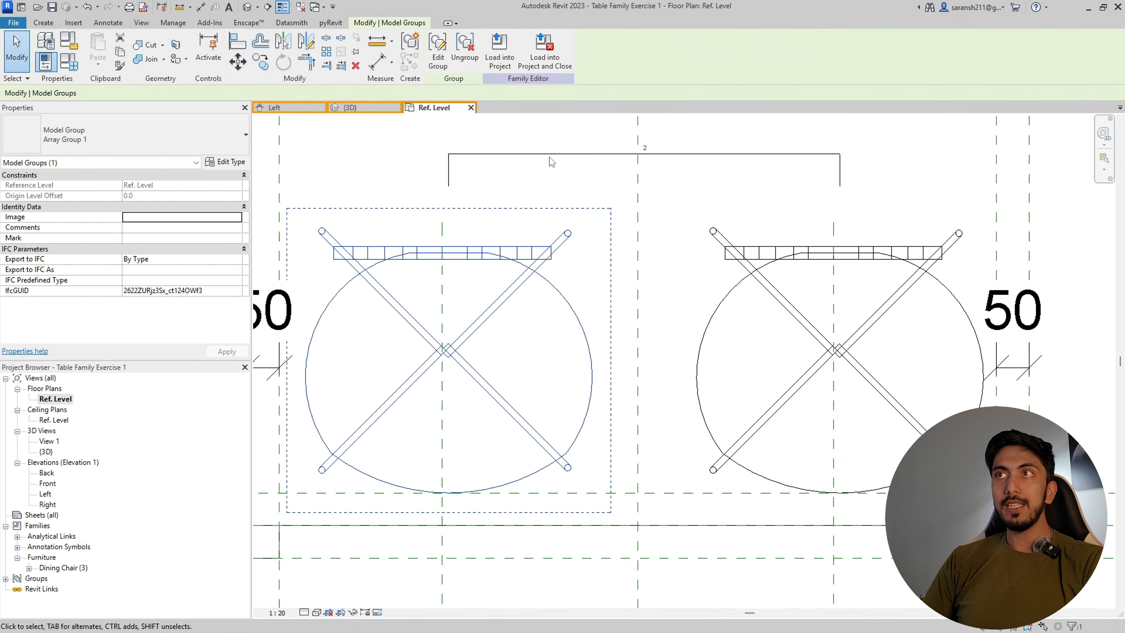
{"action": "scroll", "coordinate": [472, 210], "scroll_direction": "down", "scroll_amount": 3}
{"action": "scroll", "coordinate": [482, 154], "scroll_direction": "up", "scroll_amount": 2}
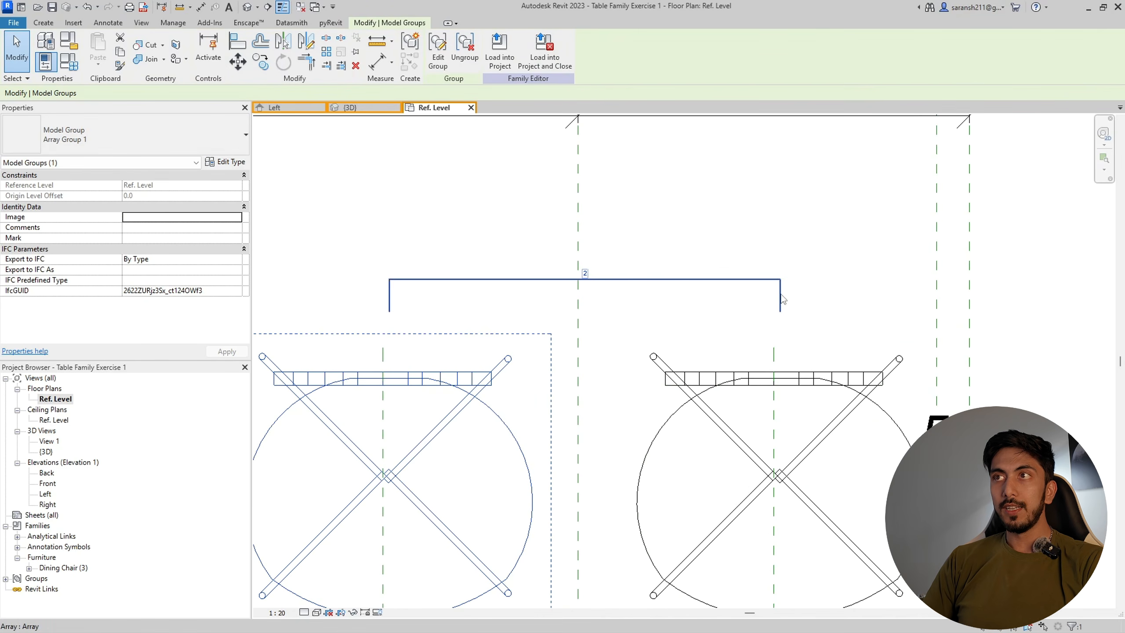
{"action": "left_click", "coordinate": [423, 280]}
{"action": "scroll", "coordinate": [465, 328], "scroll_direction": "down", "scroll_amount": 5}
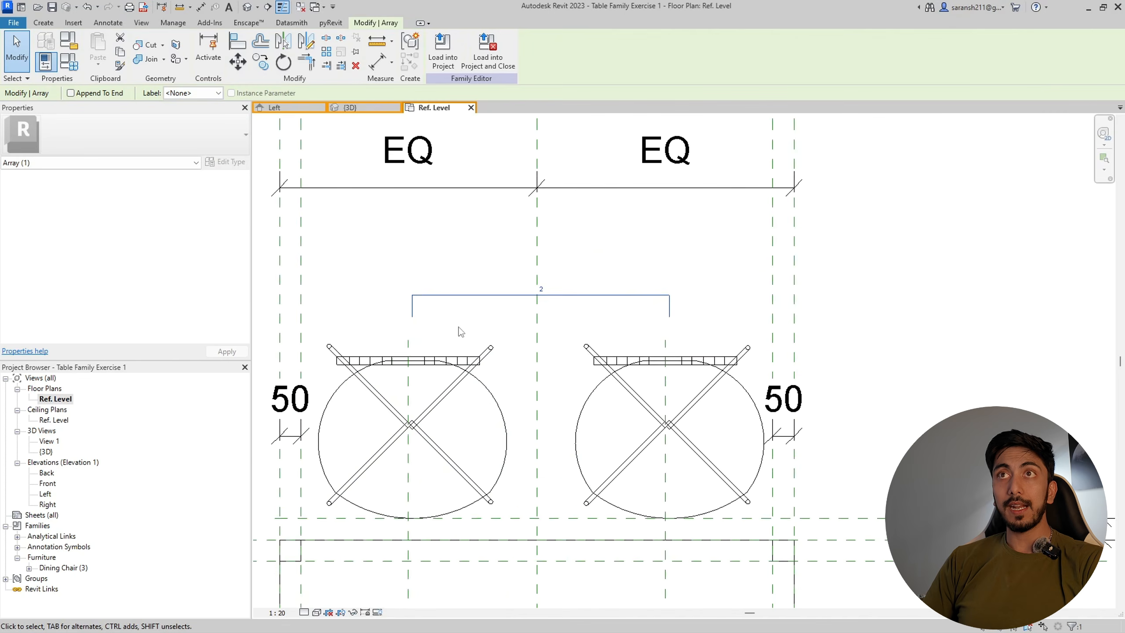
{"action": "left_click", "coordinate": [694, 326]}
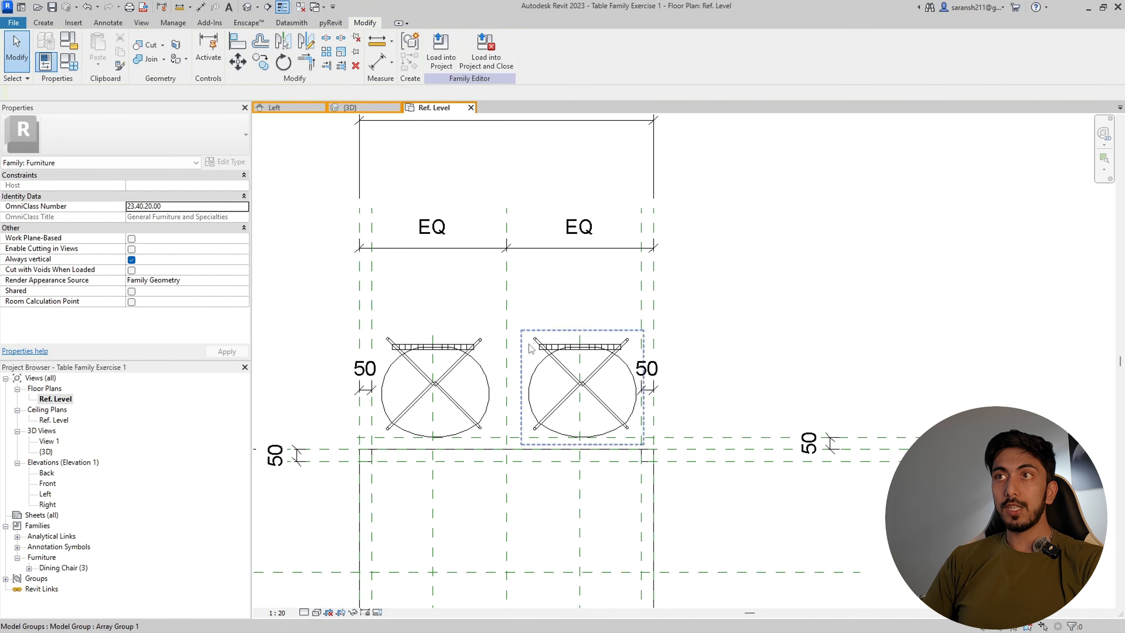
- Label the two-chair array with a new family type parameter named "Number of Chair"
{"action": "left_click", "coordinate": [469, 425]}
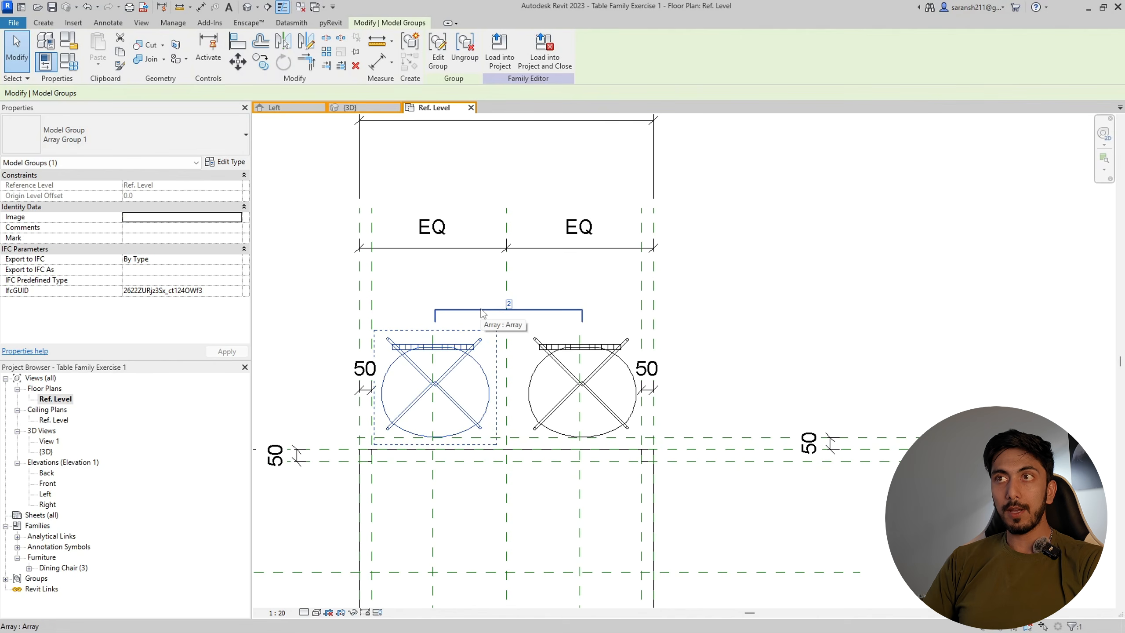
{"action": "left_click", "coordinate": [483, 313]}
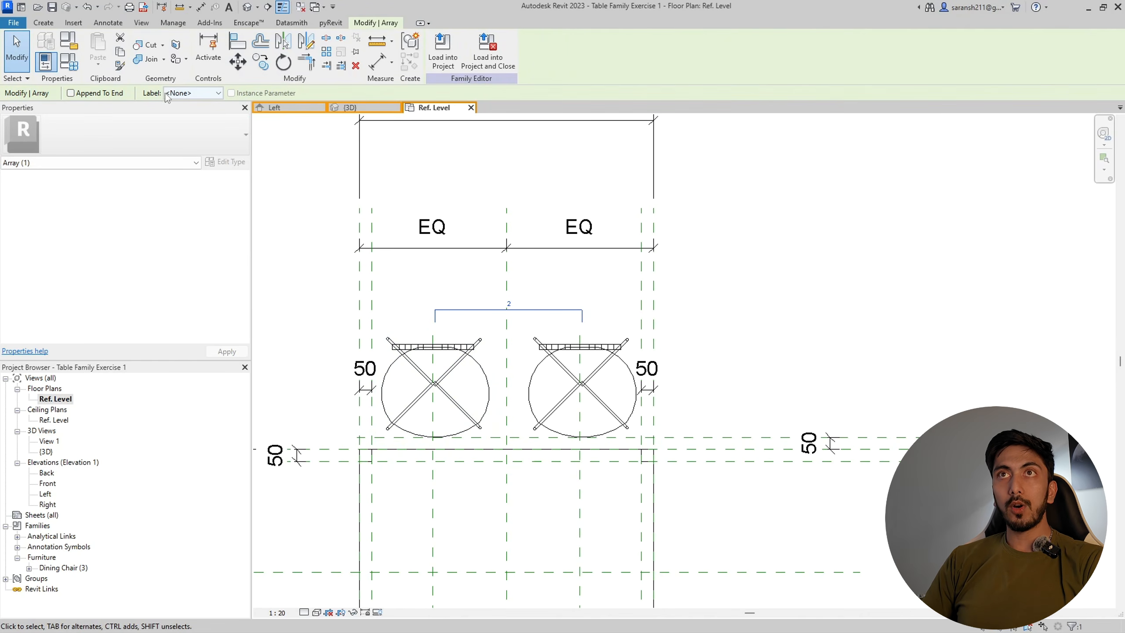
{"action": "left_click", "coordinate": [200, 94]}
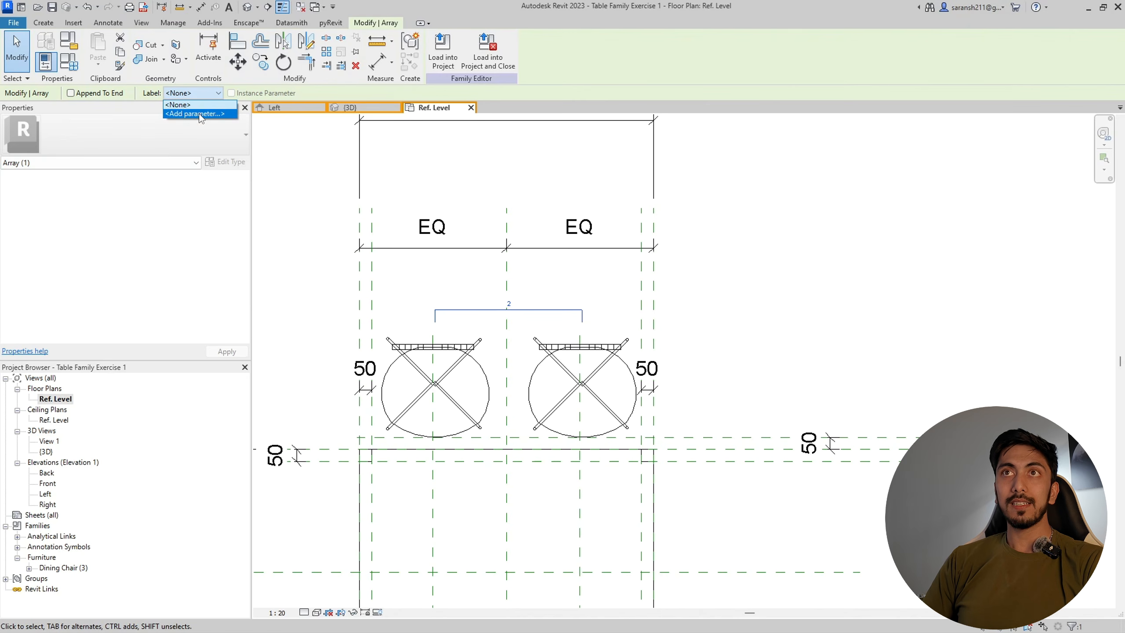
{"action": "left_click", "coordinate": [200, 113]}
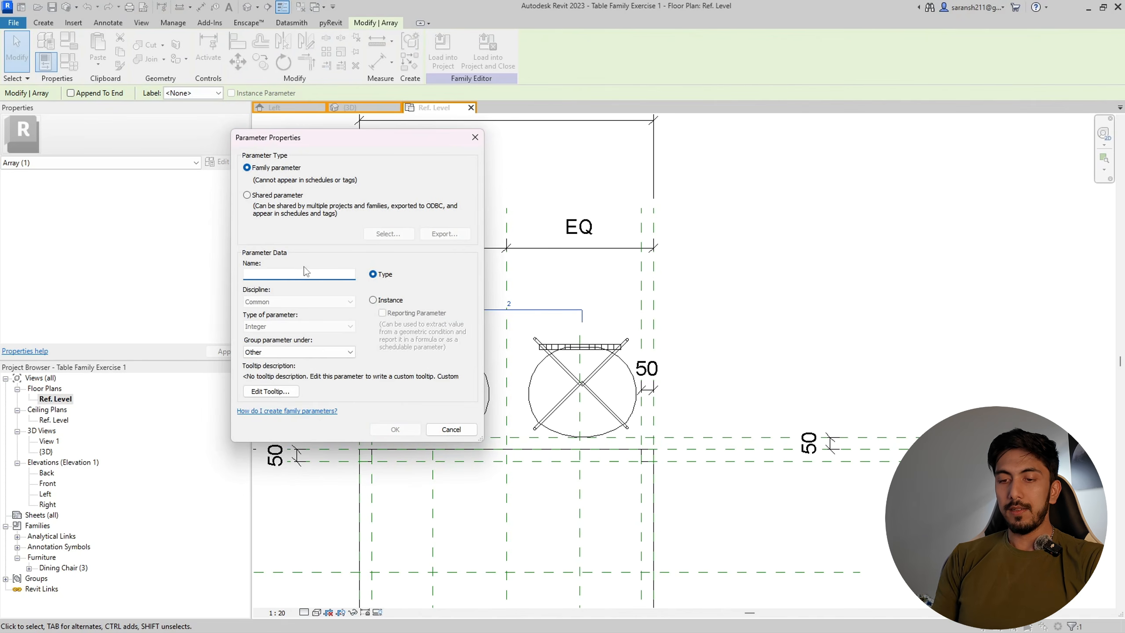
{"action": "key", "text": "Caps_Lock"}
{"action": "type", "text": "N"}
{"action": "key", "text": "Caps_Lock"}
{"action": "type", "text": "um"}
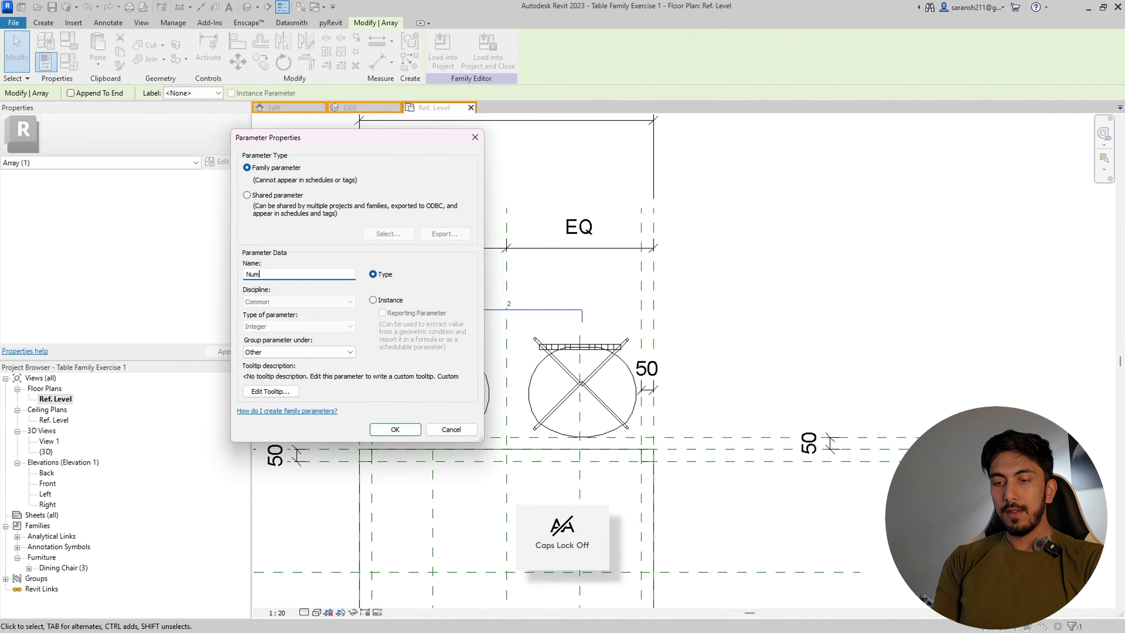
{"action": "type", "text": "ber "}
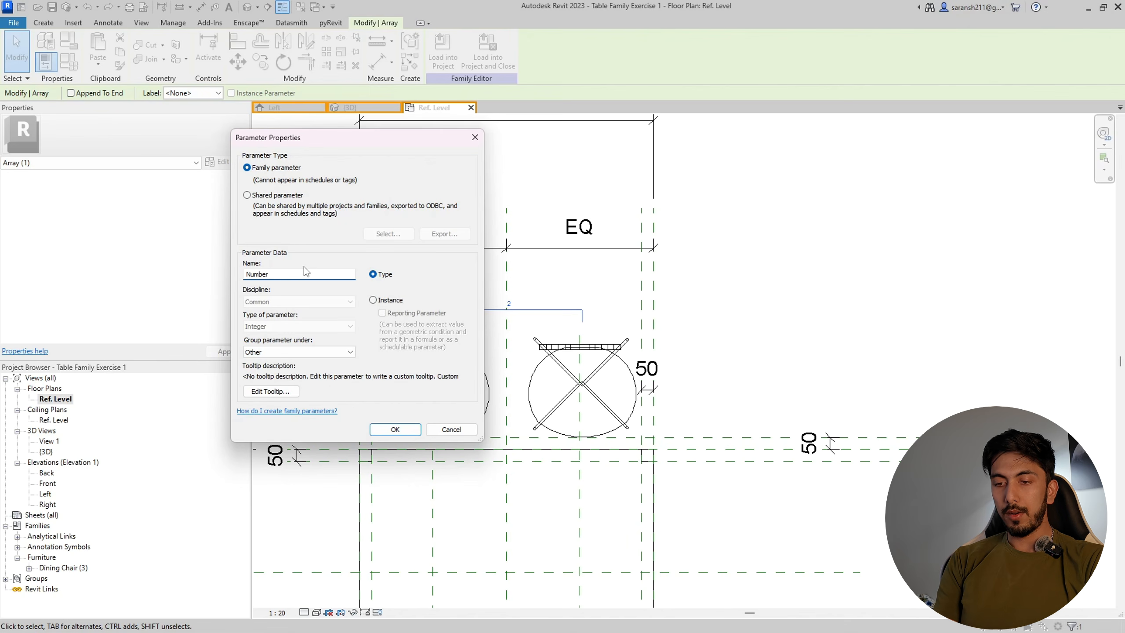
{"action": "type", "text": "of"}
{"action": "key", "text": "Caps_Lock"}
{"action": "type", "text": "C"}
{"action": "key", "text": "Caps_Lock"}
{"action": "type", "text": "hair"}
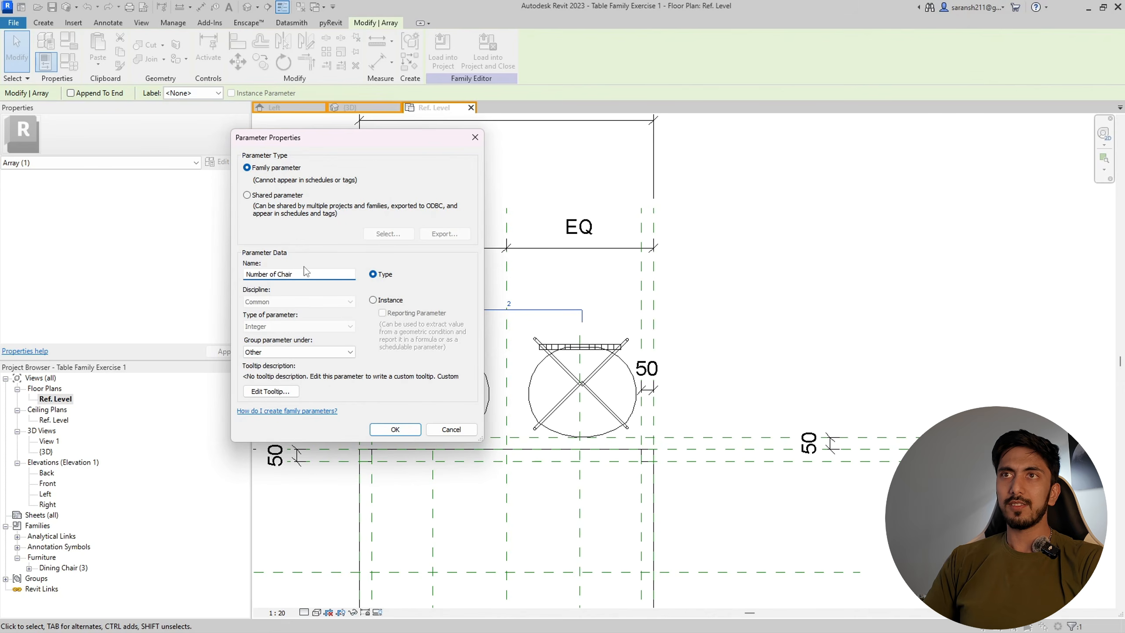
{"action": "key", "text": "BackSpace"}
- Group the Number of Chair parameter under Construction and create it
{"action": "left_click", "coordinate": [311, 353]}
{"action": "scroll", "coordinate": [283, 394], "scroll_direction": "up", "scroll_amount": 6}
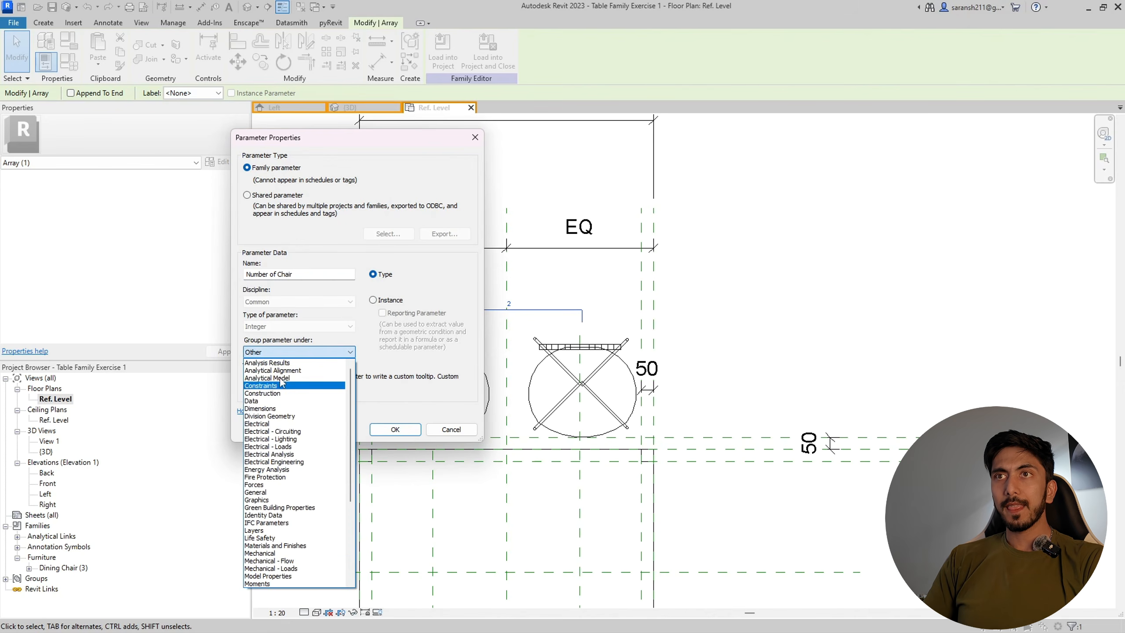
{"action": "left_click", "coordinate": [283, 393]}
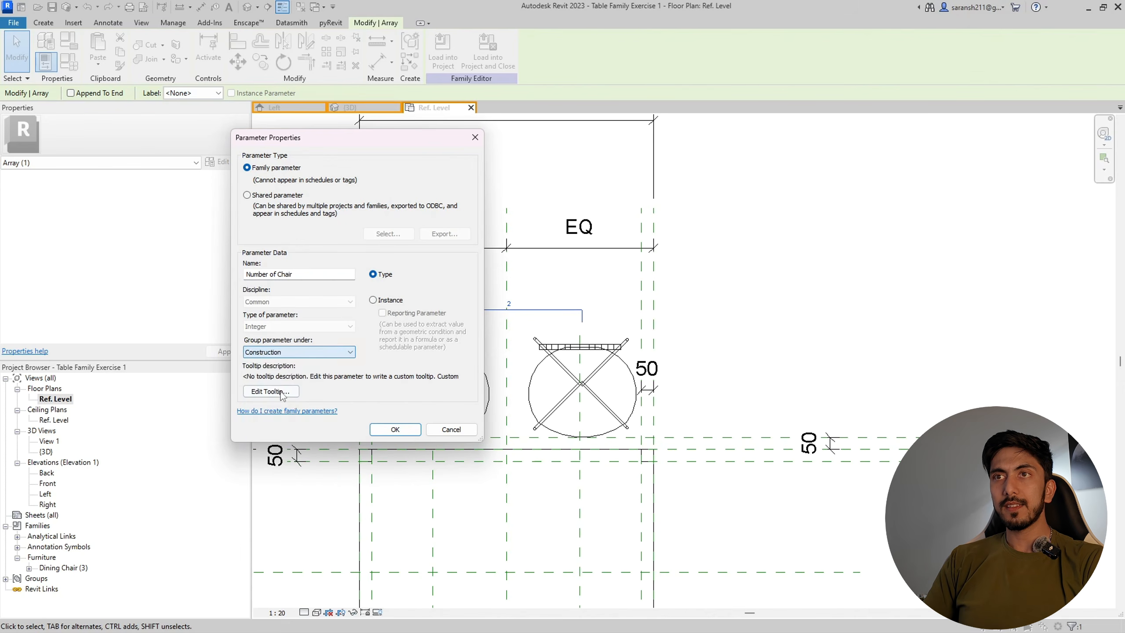
{"action": "left_click", "coordinate": [394, 430]}
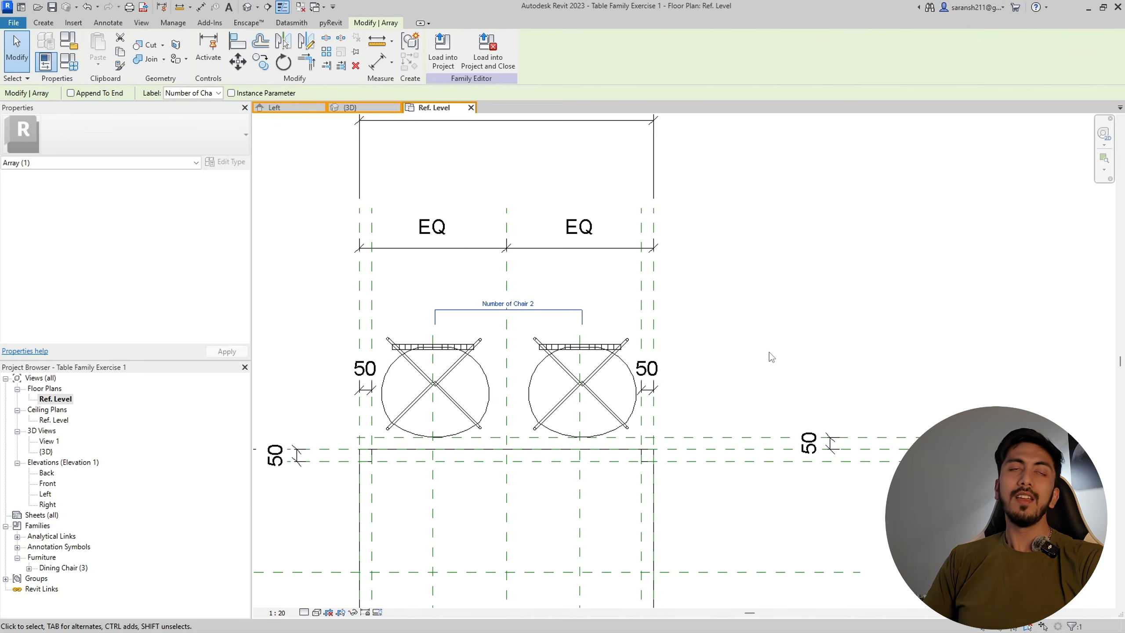
{"action": "left_click", "coordinate": [776, 355]}
- Check the Number of Chair parameter in the family types and set the Rectangular table type's Width to 2200
{"action": "left_click", "coordinate": [68, 62]}
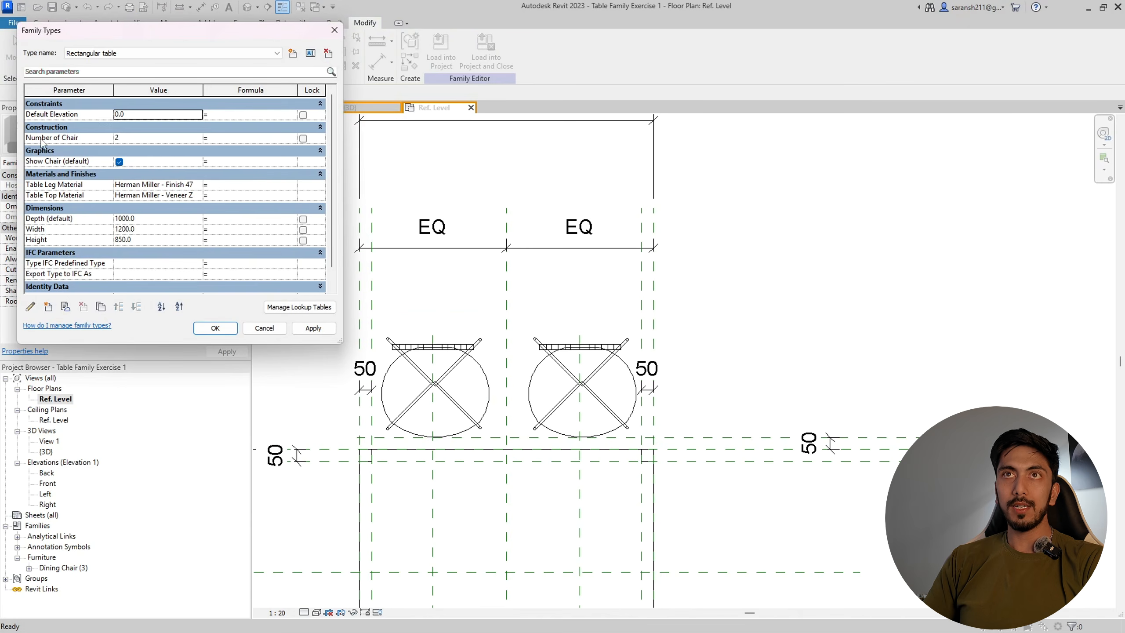
{"action": "left_click", "coordinate": [73, 138]}
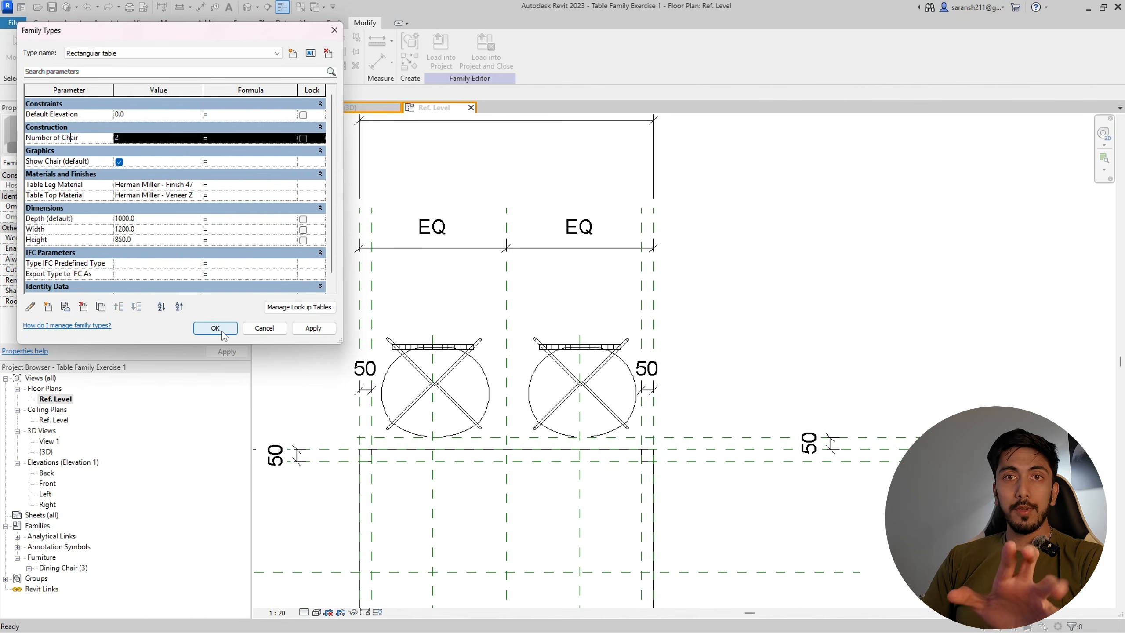
{"action": "left_click", "coordinate": [321, 333]}
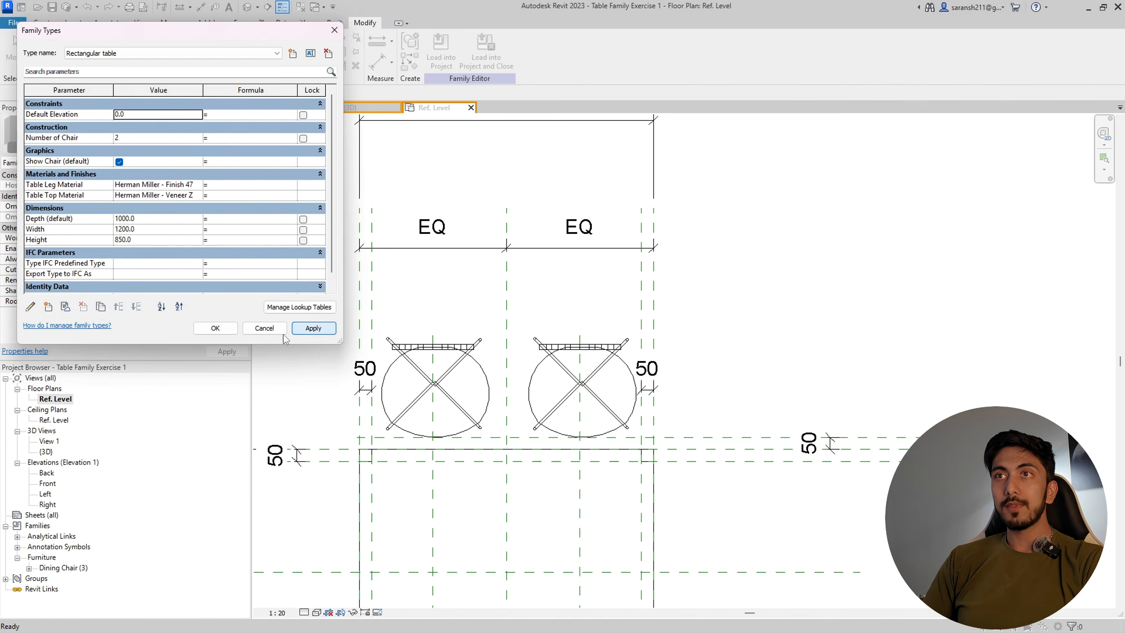
{"action": "left_click", "coordinate": [220, 333]}
{"action": "scroll", "coordinate": [806, 301], "scroll_direction": "down", "scroll_amount": 5}
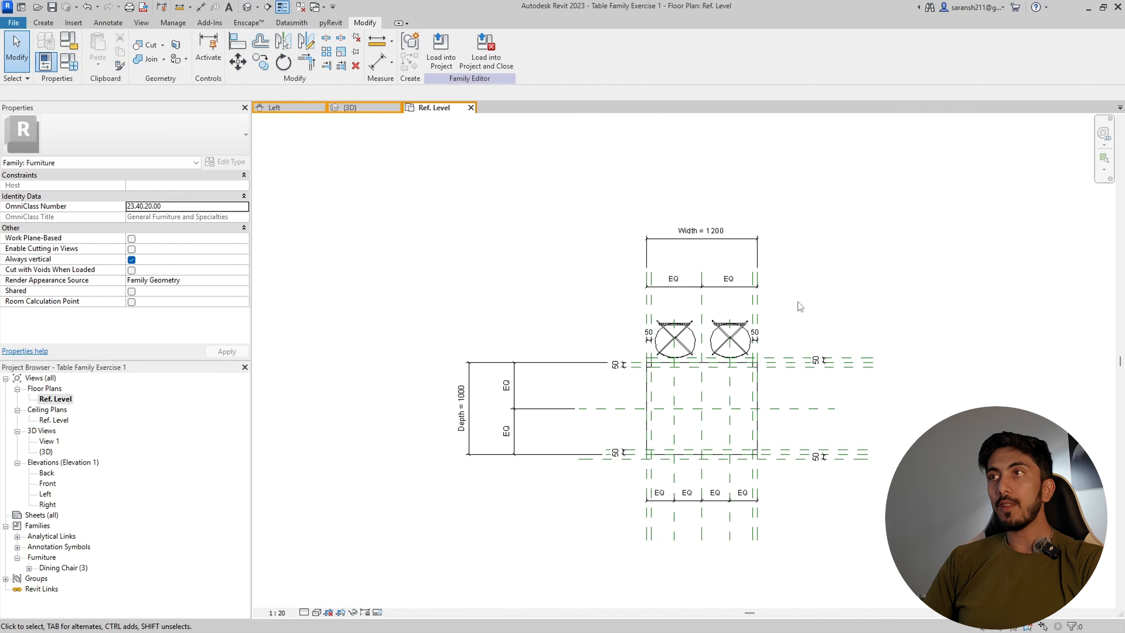
{"action": "left_click", "coordinate": [68, 62]}
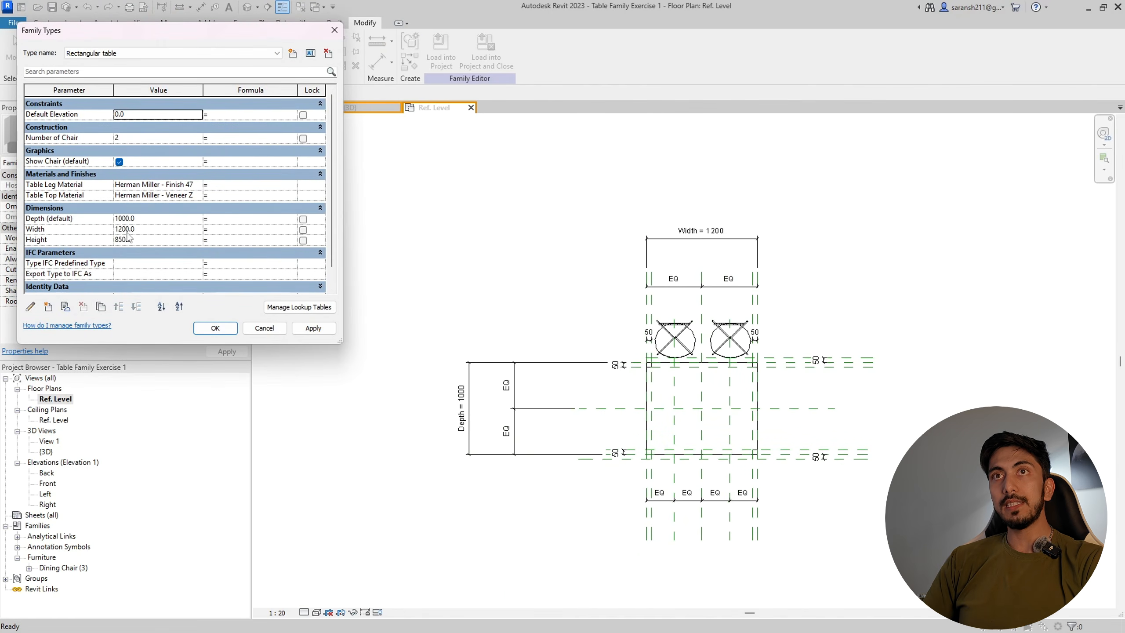
{"action": "type", "text": "2"}
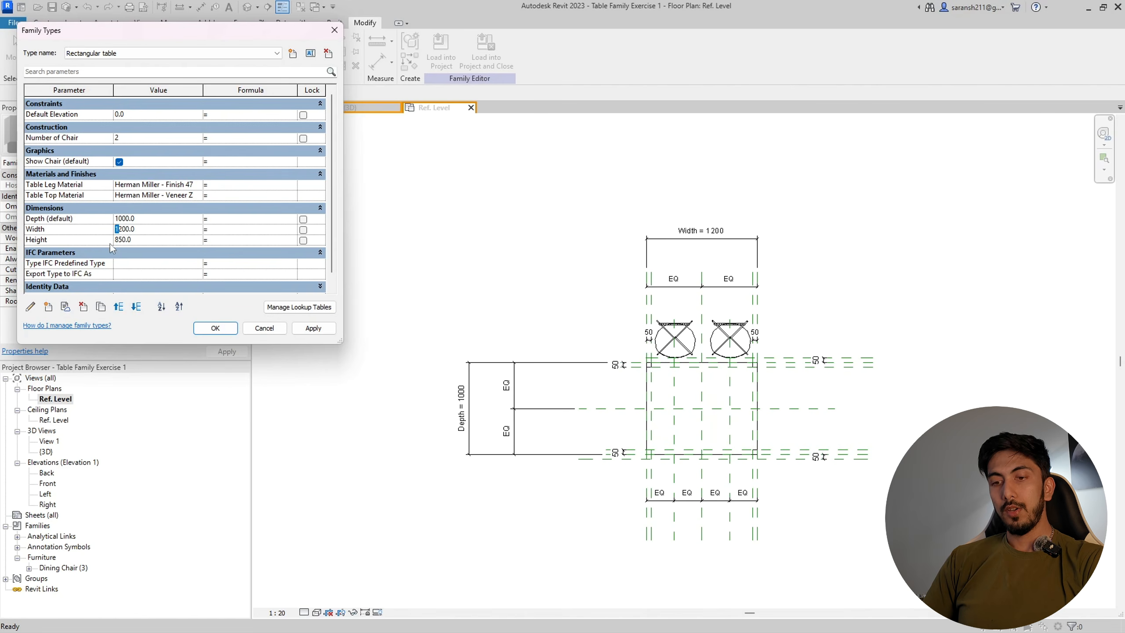
{"action": "left_click", "coordinate": [312, 329]}
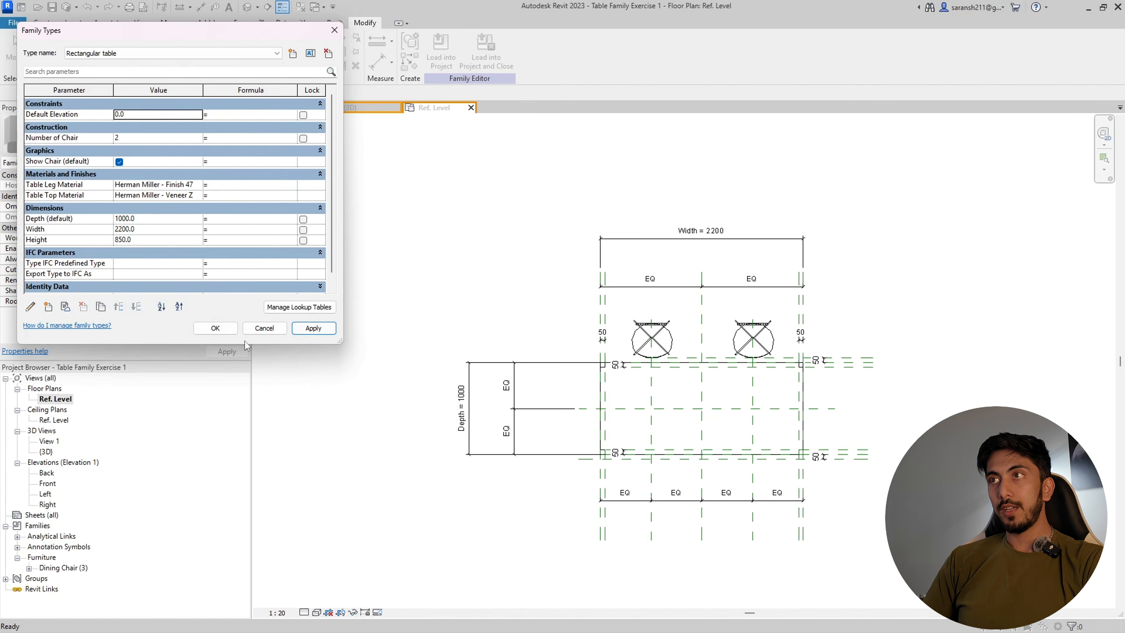
{"action": "left_click", "coordinate": [215, 328]}
{"action": "scroll", "coordinate": [728, 380], "scroll_direction": "up", "scroll_amount": 5}
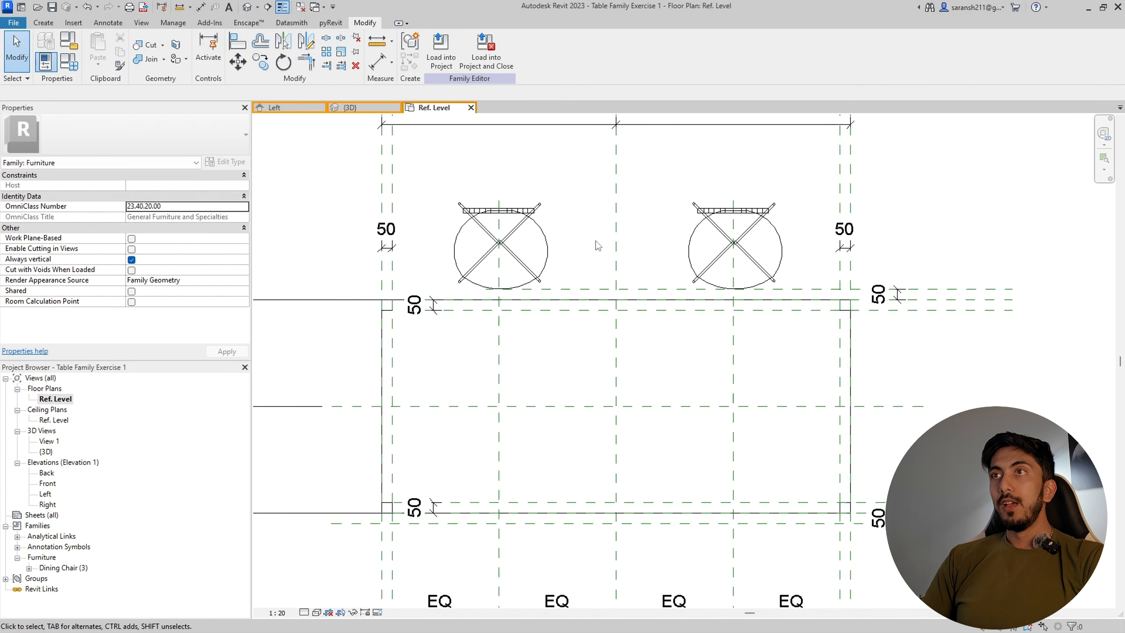
{"action": "scroll", "coordinate": [595, 244], "scroll_direction": "down", "scroll_amount": 5}
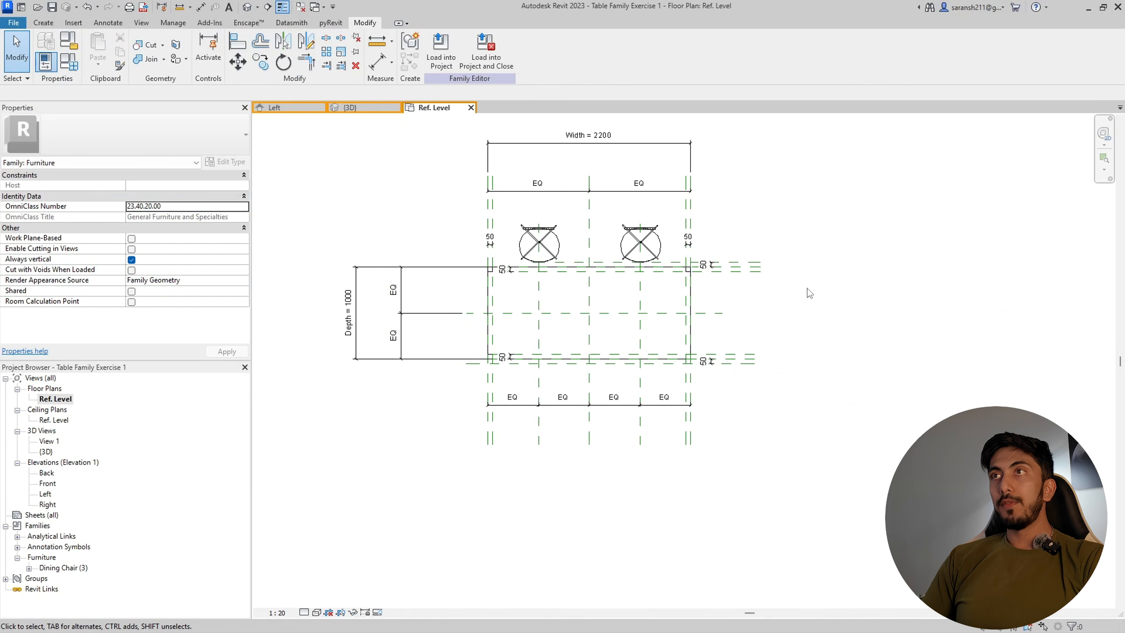
- Set Number of Chair to 3 for the Rectangular table type and check the middle chair in plan
{"action": "left_click", "coordinate": [69, 62]}
{"action": "left_click", "coordinate": [147, 139]}
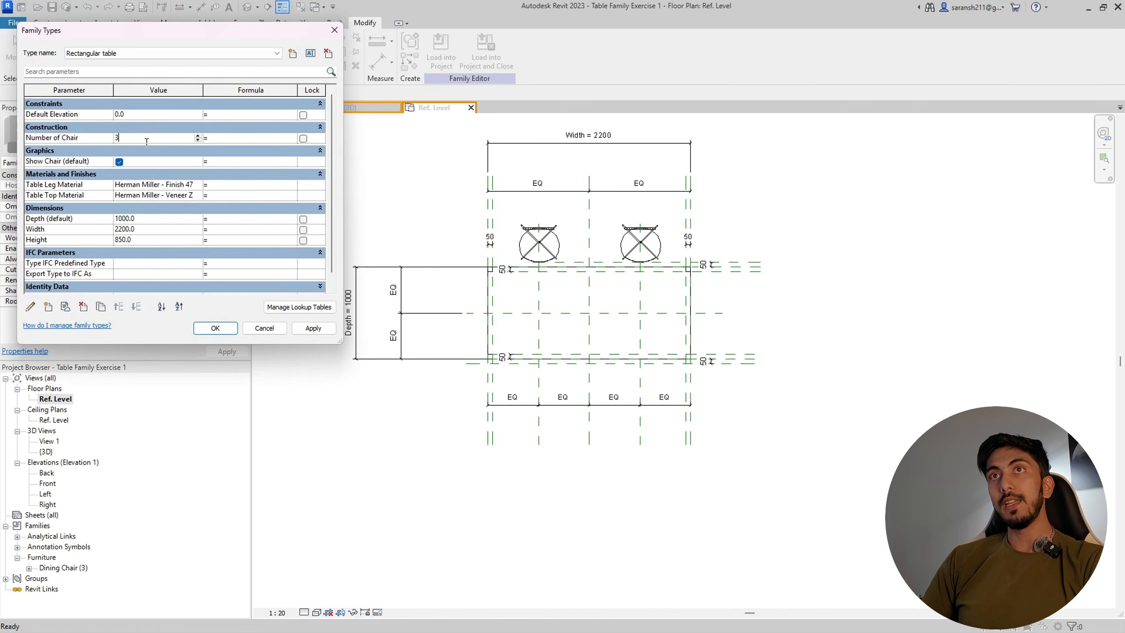
{"action": "left_click", "coordinate": [305, 328]}
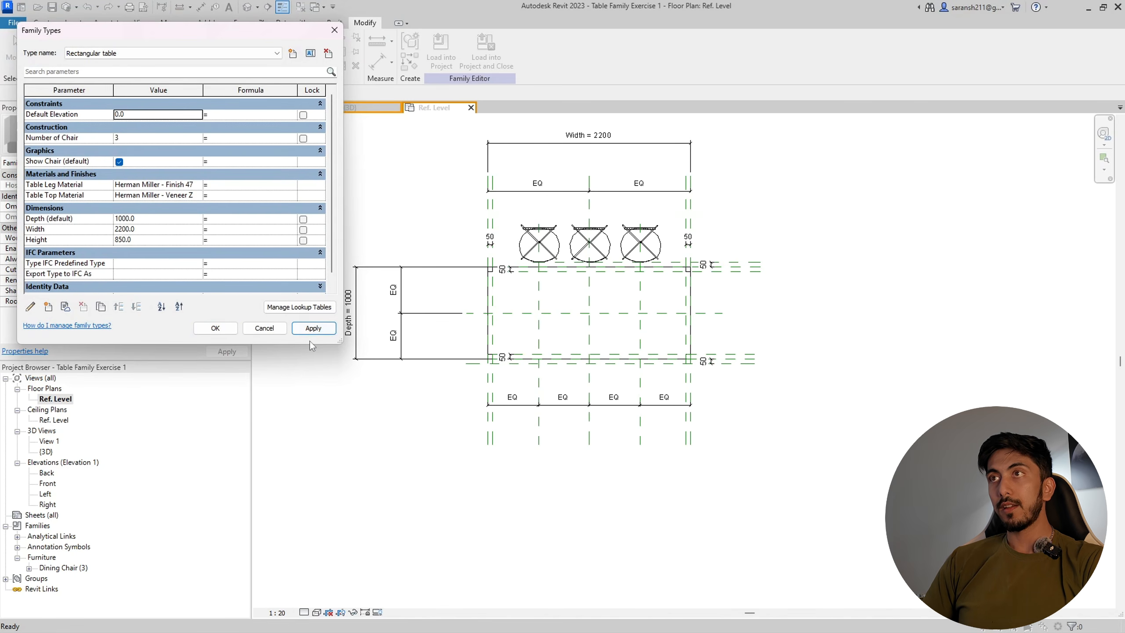
{"action": "left_click", "coordinate": [215, 328]}
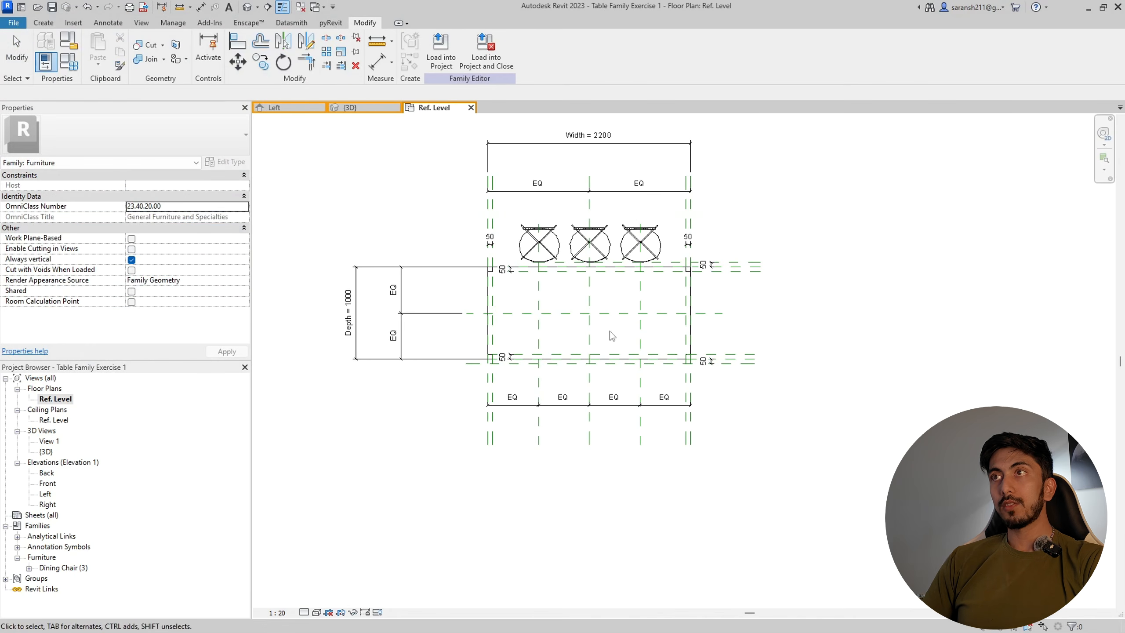
{"action": "left_click", "coordinate": [591, 245]}
{"action": "left_click", "coordinate": [801, 306]}
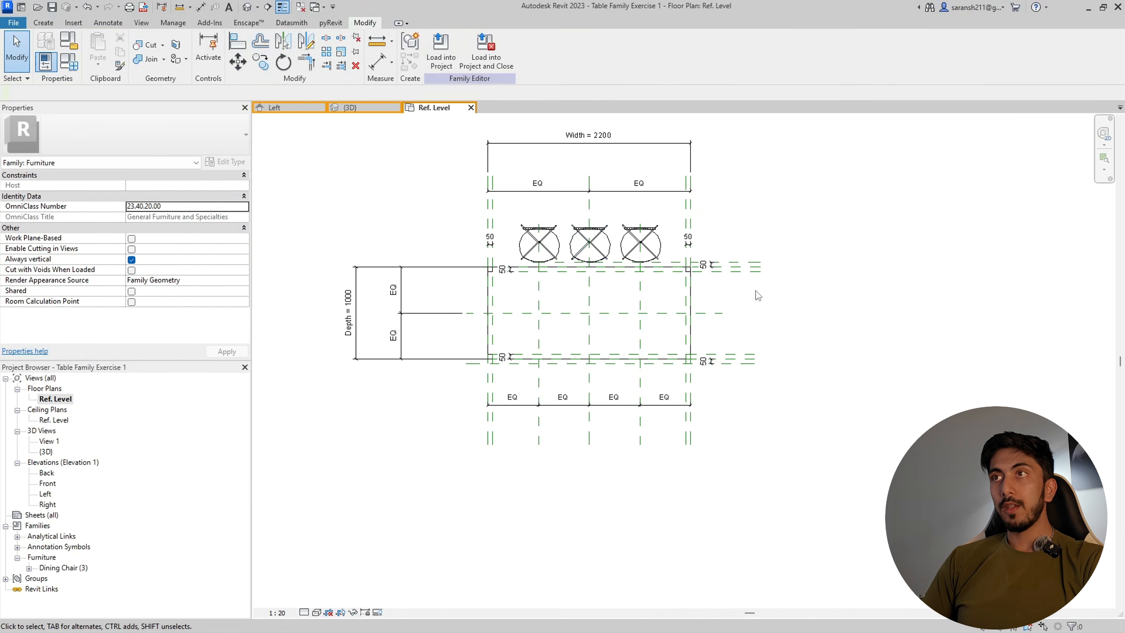
- Set the Rectangular table type's Width to 4200 and check the chair spacing in plan
{"action": "left_click", "coordinate": [68, 62]}
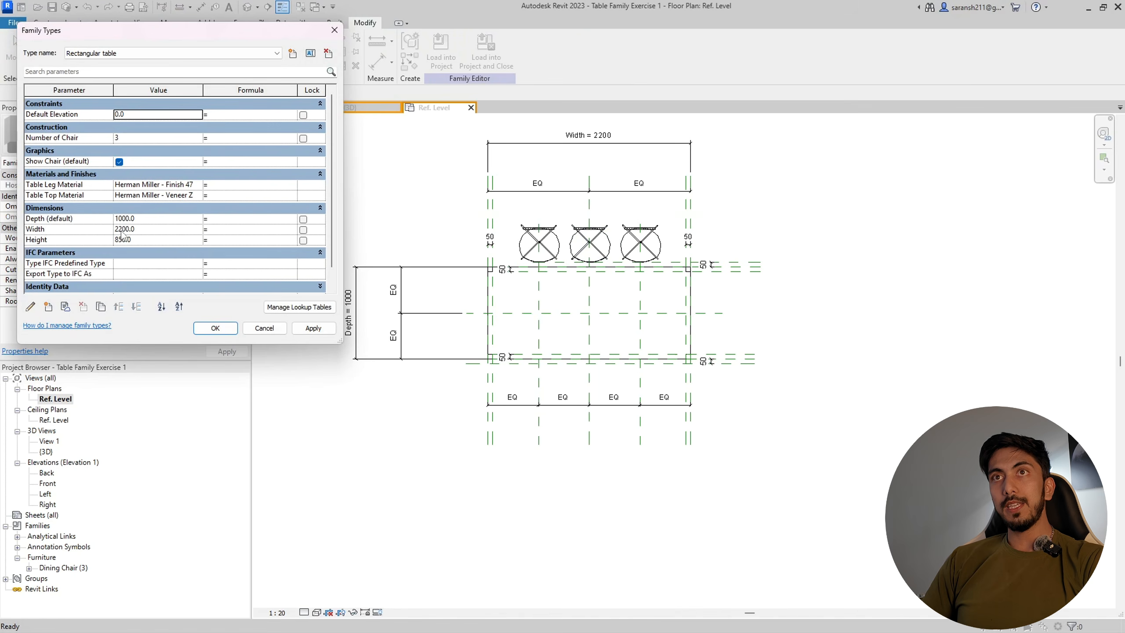
{"action": "left_click", "coordinate": [120, 229]}
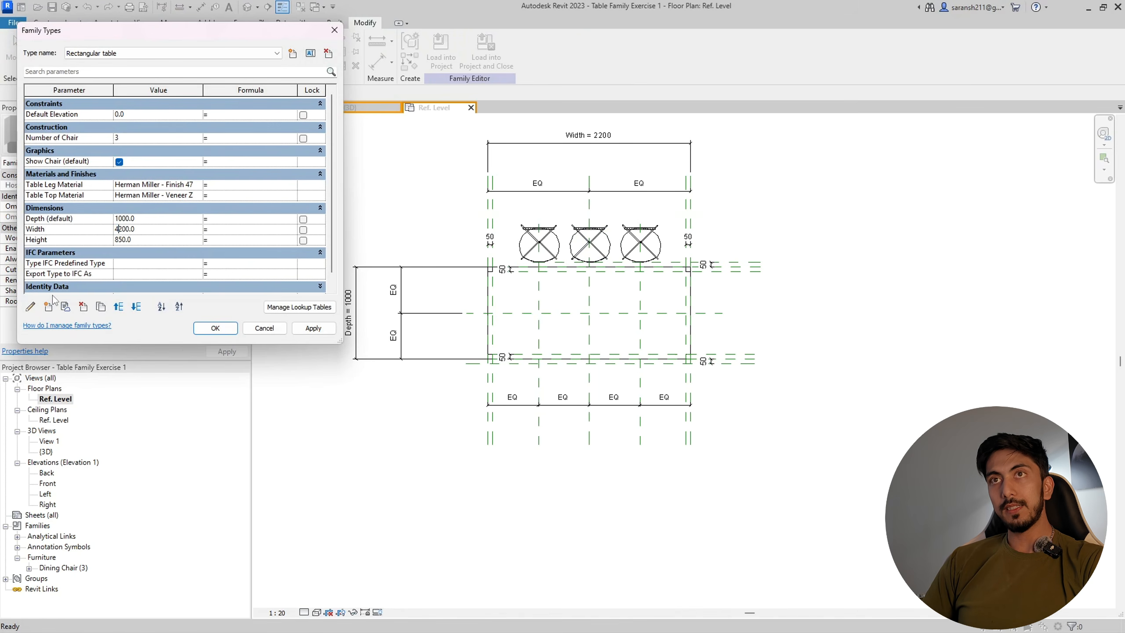
{"action": "type", "text": "4"}
{"action": "left_click", "coordinate": [313, 328]}
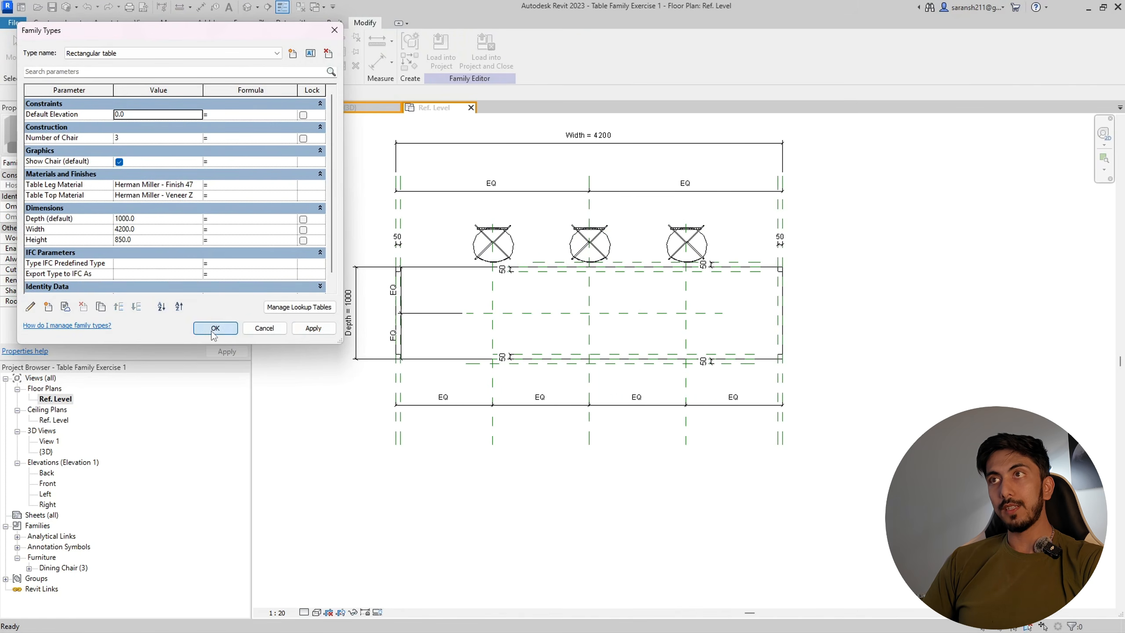
{"action": "left_click", "coordinate": [214, 332]}
{"action": "scroll", "coordinate": [478, 468], "scroll_direction": "down", "scroll_amount": 3}
{"action": "scroll", "coordinate": [444, 503], "scroll_direction": "up", "scroll_amount": 3}
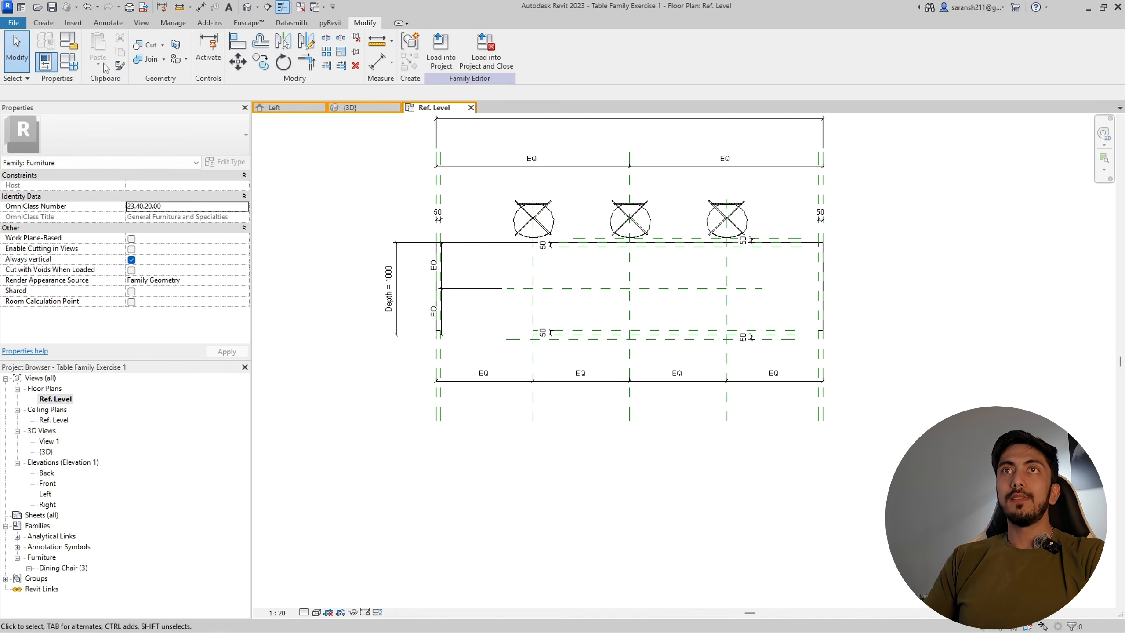
- Set Number of Chair to 4 for the Rectangular table type
{"action": "left_click", "coordinate": [69, 62]}
{"action": "double_click", "coordinate": [129, 137]}
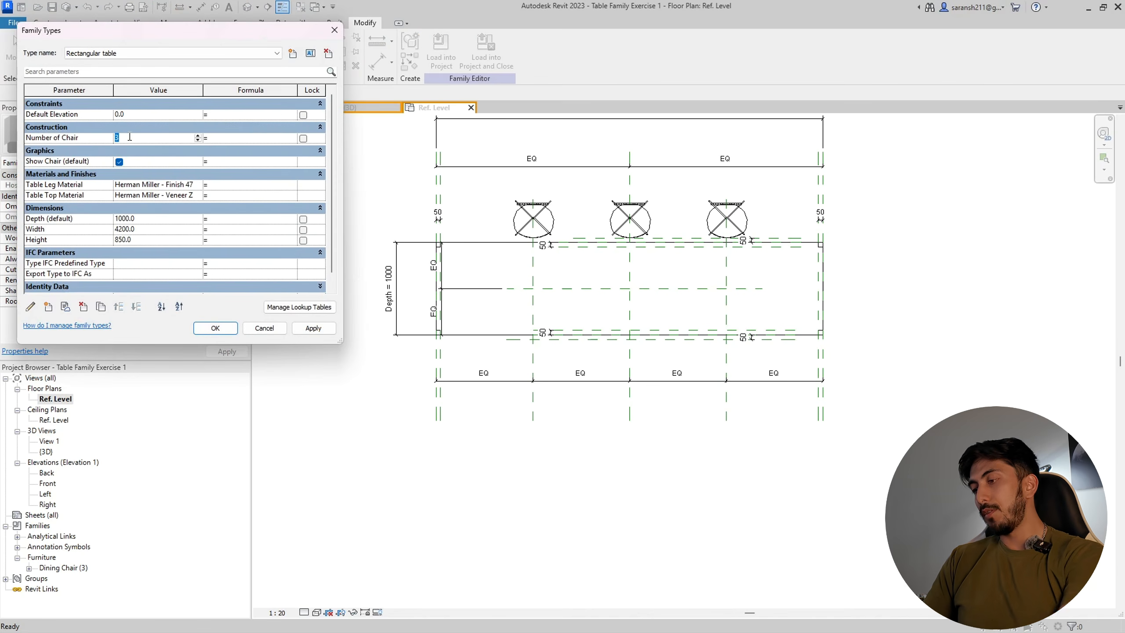
{"action": "left_click", "coordinate": [314, 328]}
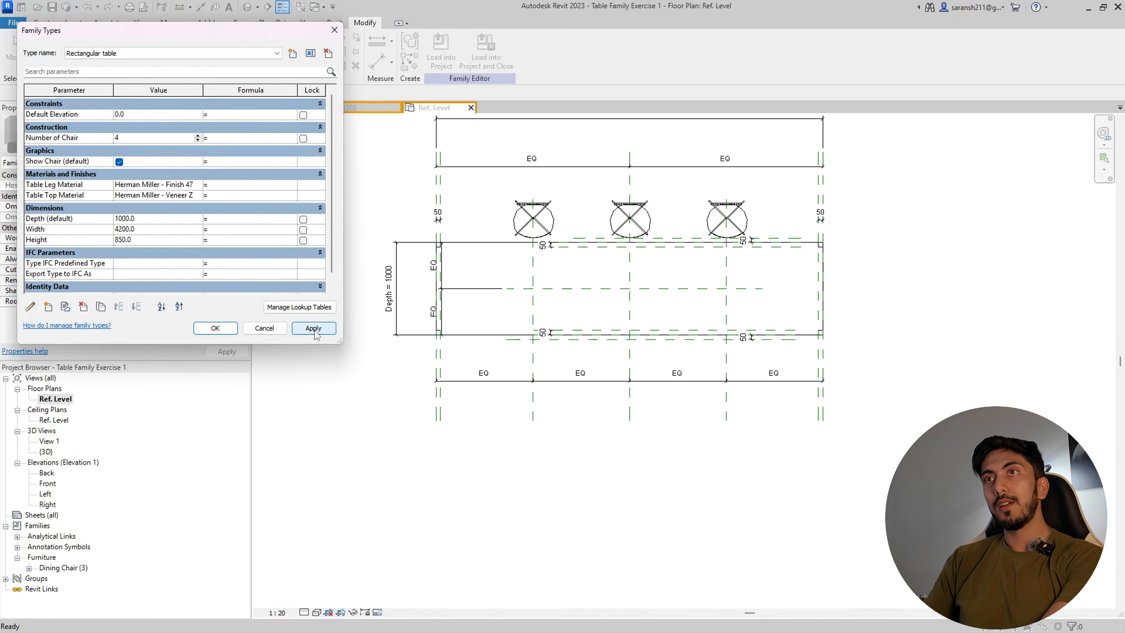
{"action": "left_click", "coordinate": [215, 328]}
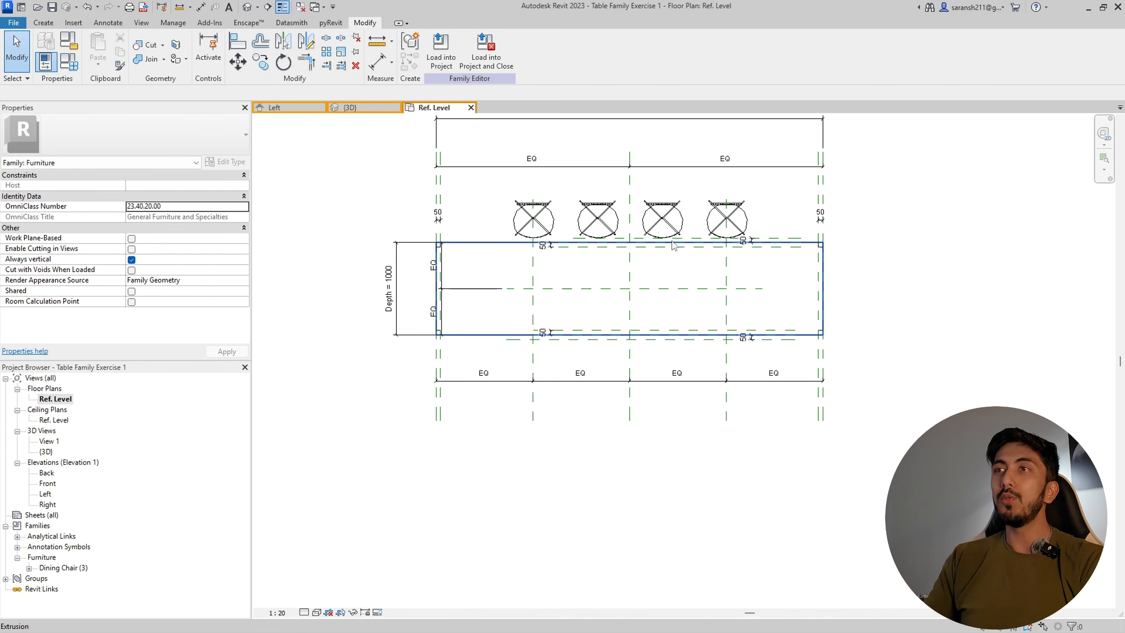
- Delete both EQ dimension strings below the table that centre the end chairs' reference planes
{"action": "left_click", "coordinate": [601, 384]}
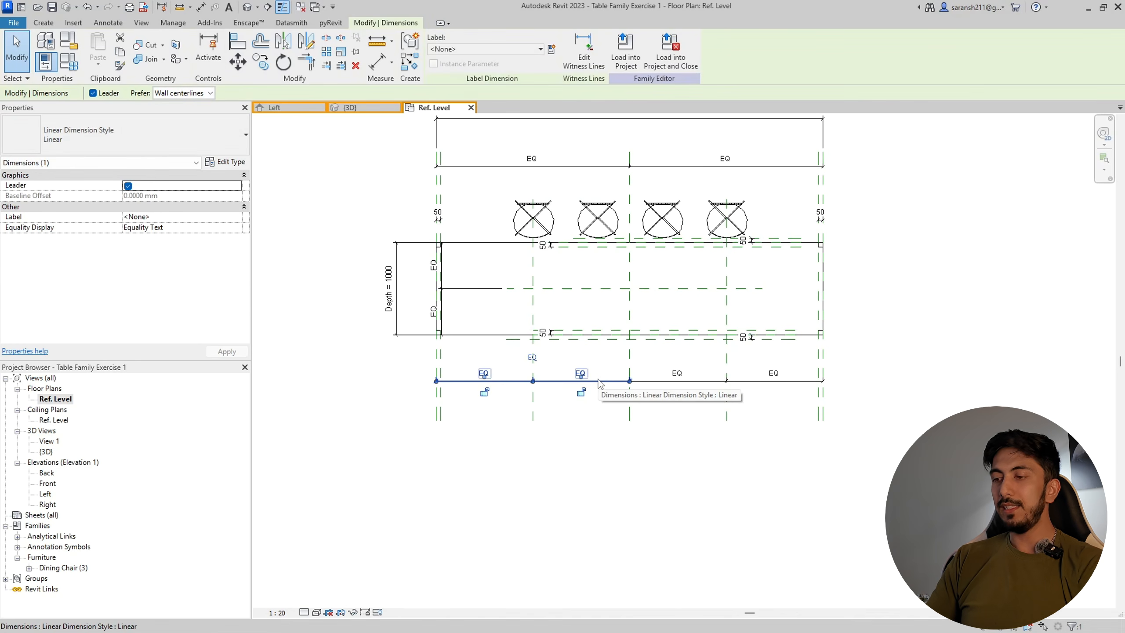
{"action": "left_click", "coordinate": [633, 394]}
{"action": "left_click", "coordinate": [678, 381]}
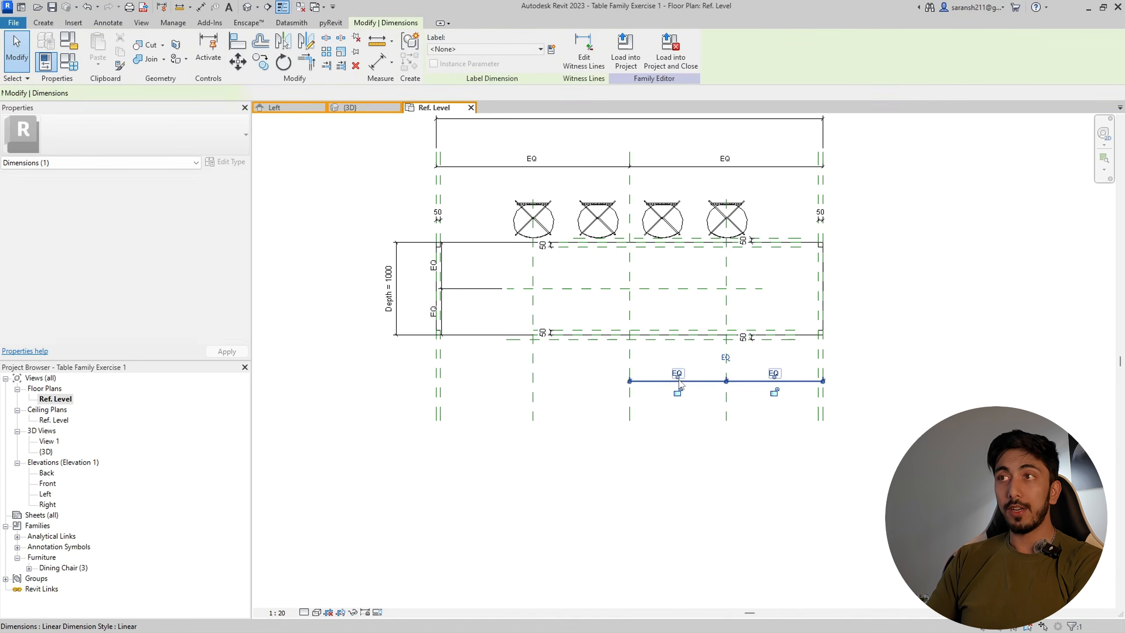
{"action": "key", "text": "Delete"}
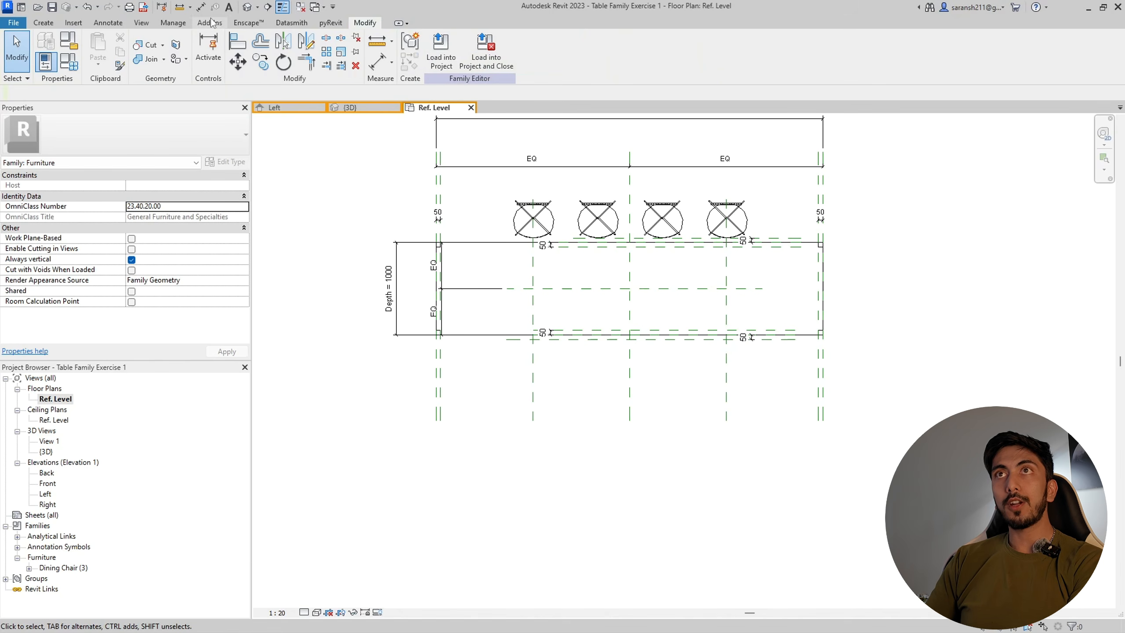
- Place an aligned dimension below the table from its left edge to the first chair's vertical reference plane
{"action": "left_click", "coordinate": [201, 7]}
{"action": "left_click", "coordinate": [438, 388]}
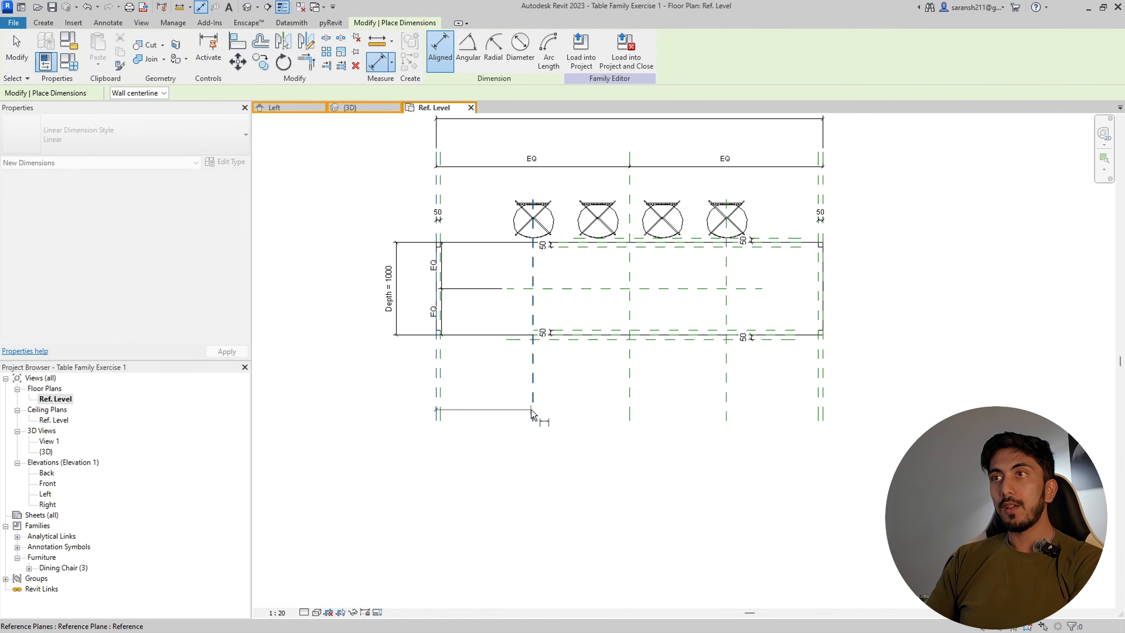
{"action": "left_click", "coordinate": [532, 410]}
{"action": "left_click", "coordinate": [482, 376]}
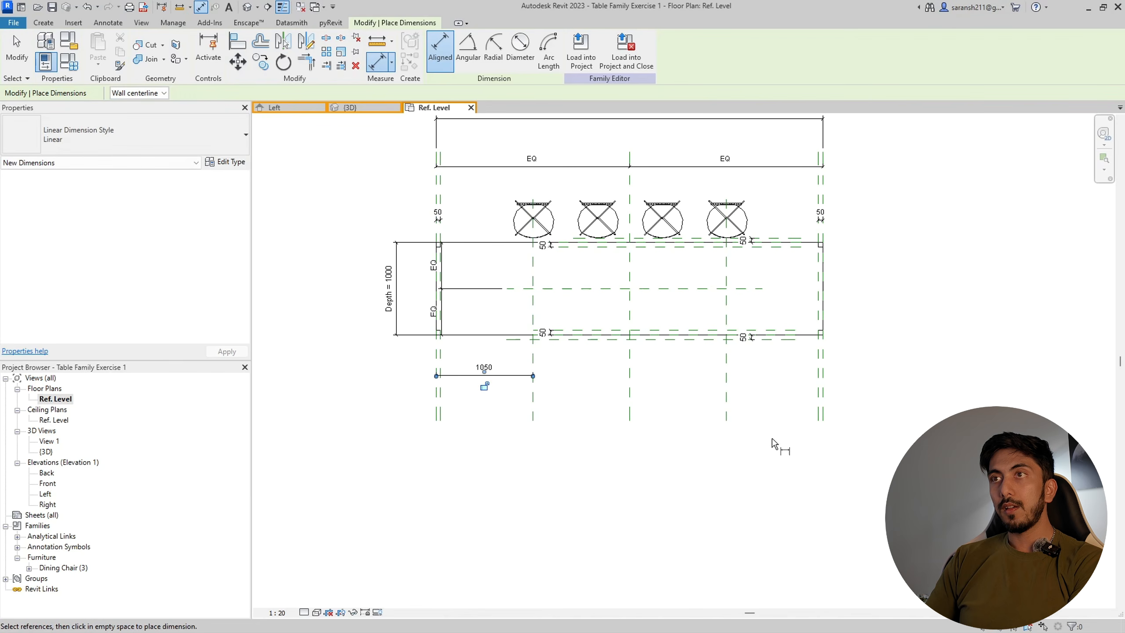
- Place an aligned dimension below the table from the last chair's vertical reference plane to the table's right edge
{"action": "left_click", "coordinate": [730, 406]}
{"action": "scroll", "coordinate": [822, 403], "scroll_direction": "up", "scroll_amount": 2}
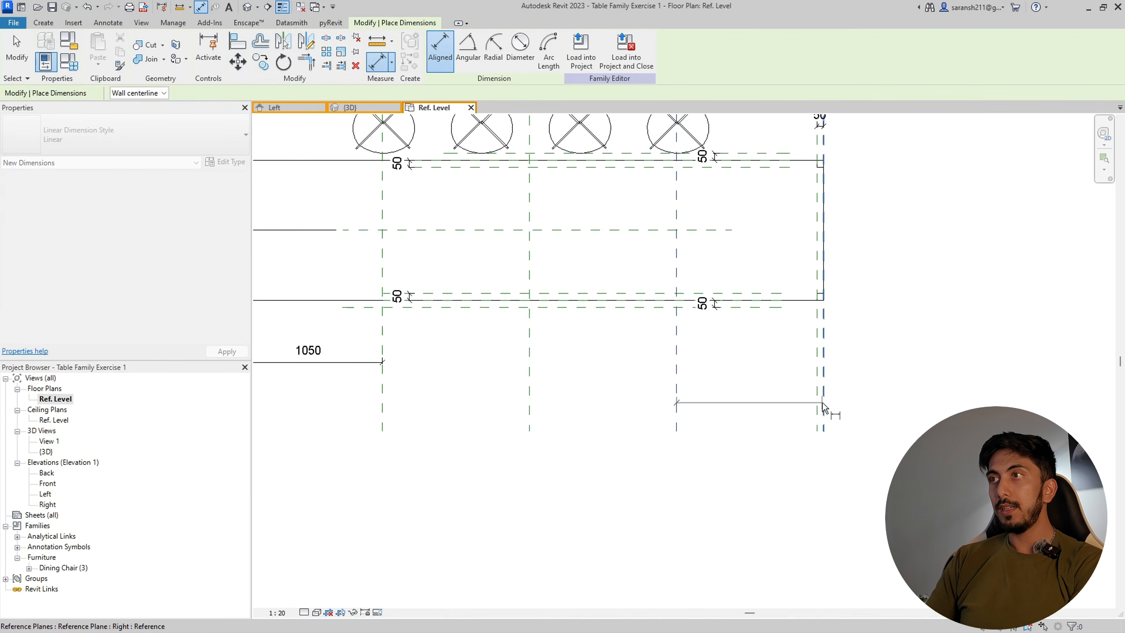
{"action": "scroll", "coordinate": [841, 427], "scroll_direction": "down", "scroll_amount": 2}
{"action": "left_click", "coordinate": [865, 382]}
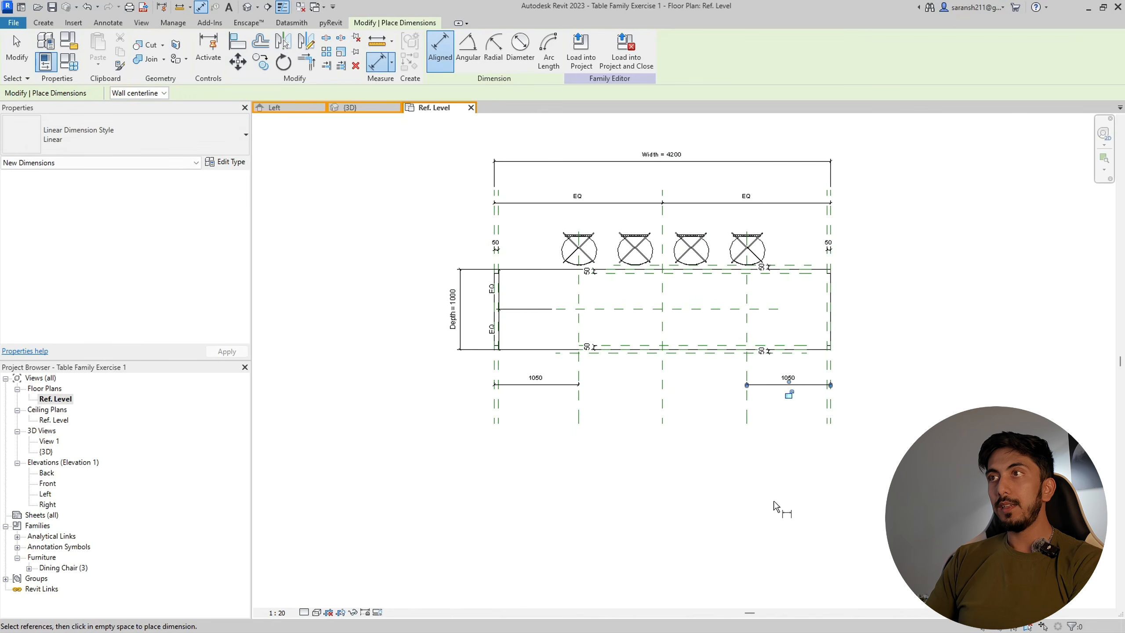
{"action": "key", "text": "Escape"}
{"action": "key", "text": "Escape"}
- Set the distance from the table's left edge to the first chair's reference plane to 600
{"action": "left_click", "coordinate": [531, 389]}
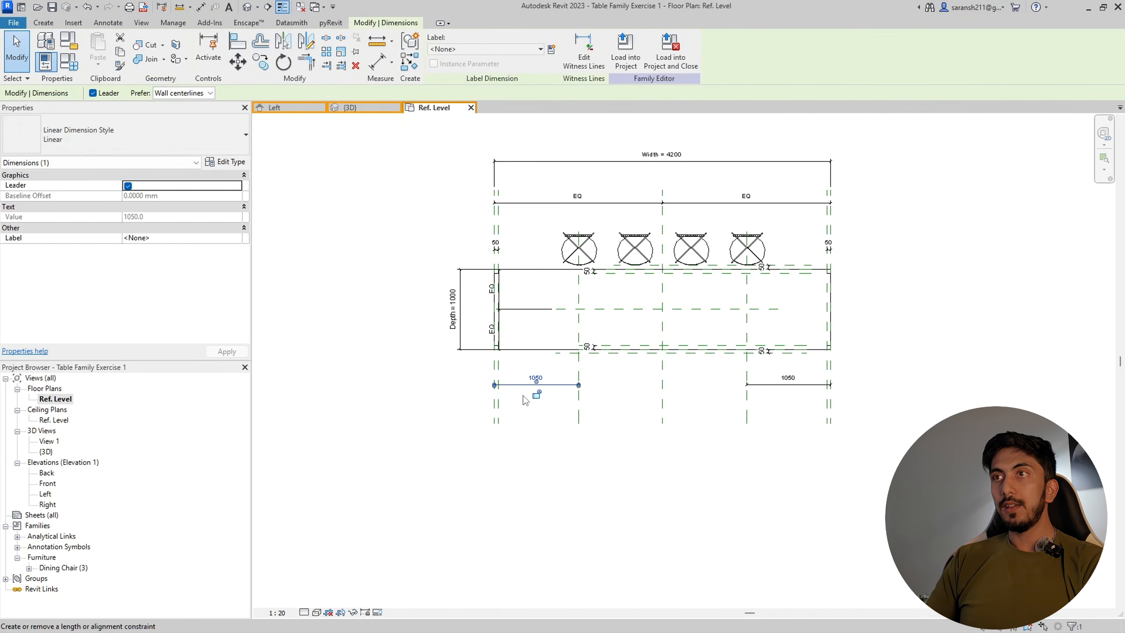
{"action": "scroll", "coordinate": [532, 446], "scroll_direction": "up", "scroll_amount": 3}
{"action": "key", "text": "Escape"}
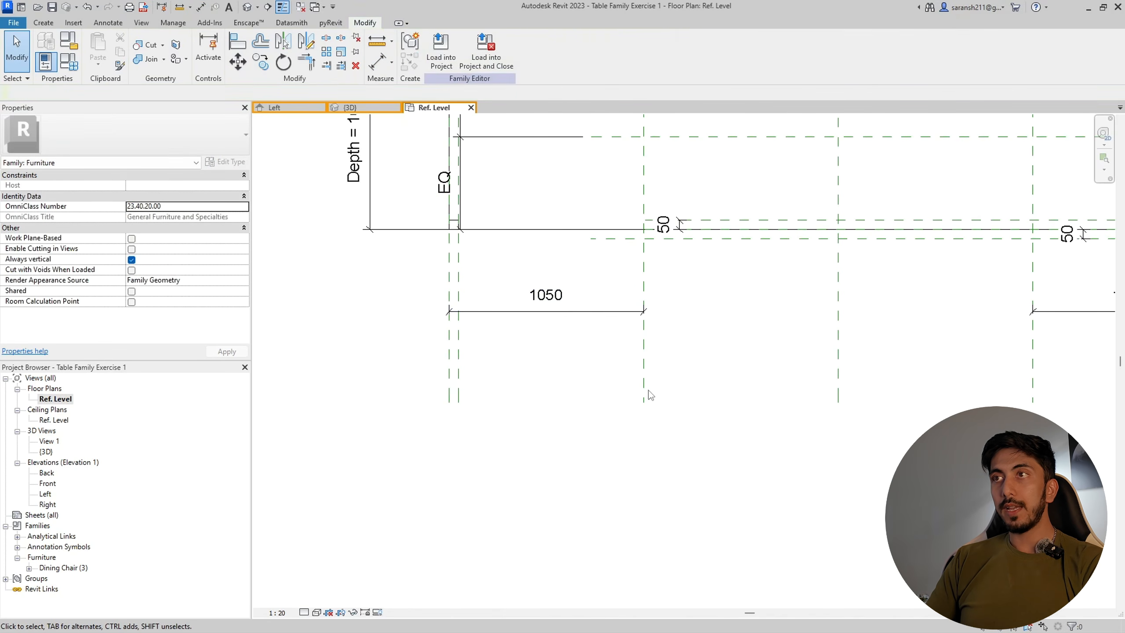
{"action": "left_click", "coordinate": [644, 389]}
{"action": "left_click", "coordinate": [546, 295]}
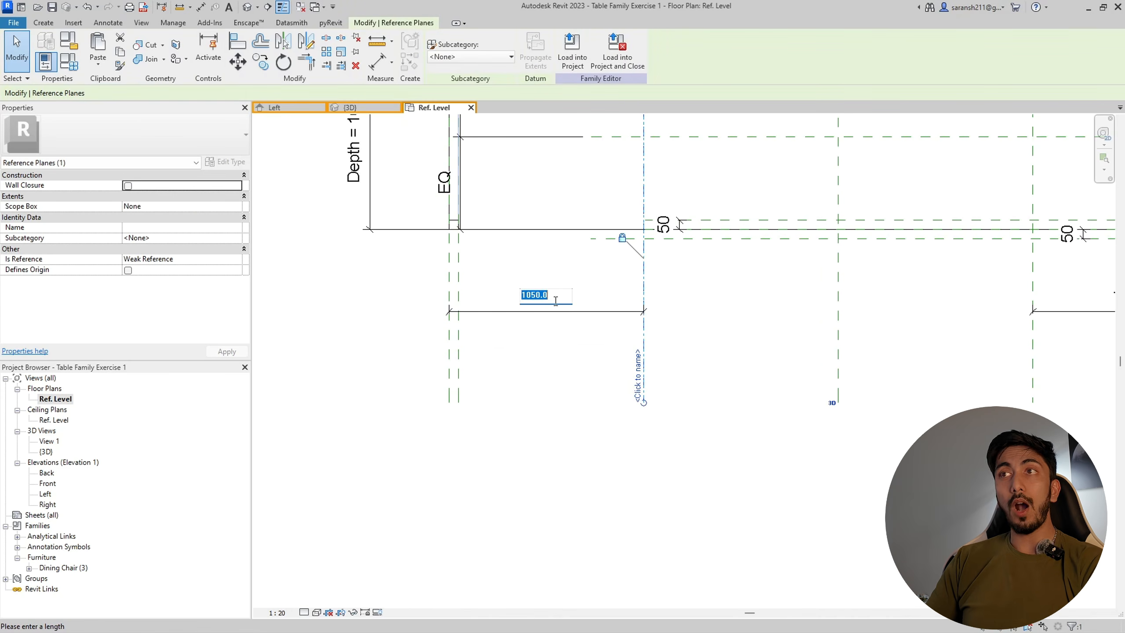
{"action": "type", "text": "600"}
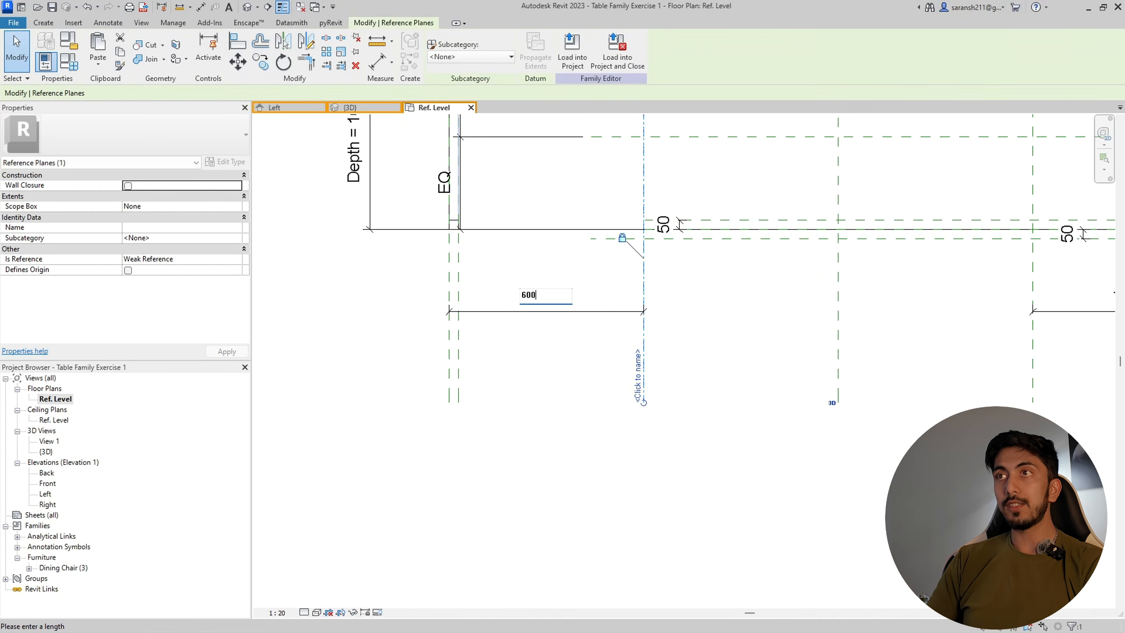
{"action": "key", "text": "Return"}
{"action": "scroll", "coordinate": [473, 494], "scroll_direction": "down", "scroll_amount": 4}
{"action": "key", "text": "Escape"}
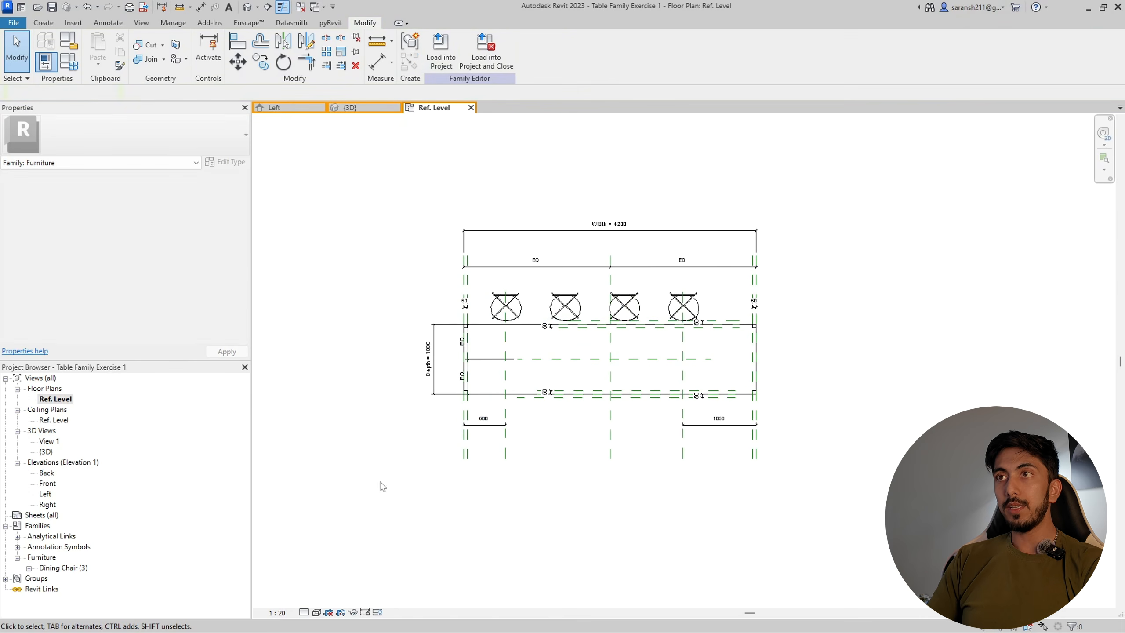
- Set the distance from the last chair's reference plane to the table's right edge to 600
{"action": "left_click", "coordinate": [683, 452]}
{"action": "left_click", "coordinate": [719, 418]}
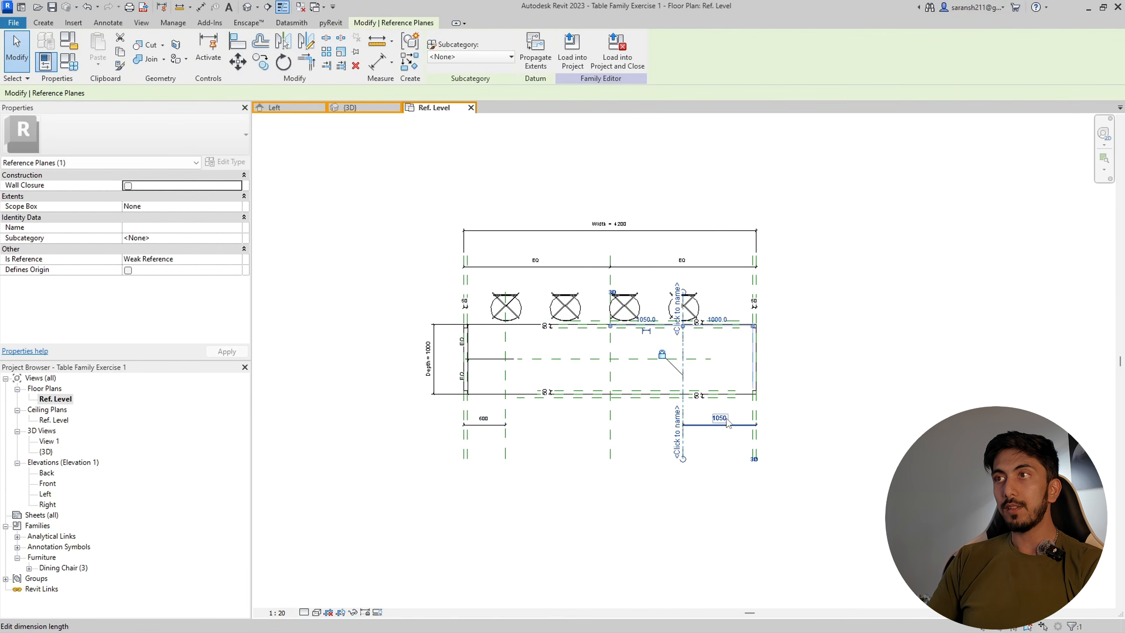
{"action": "type", "text": "600"}
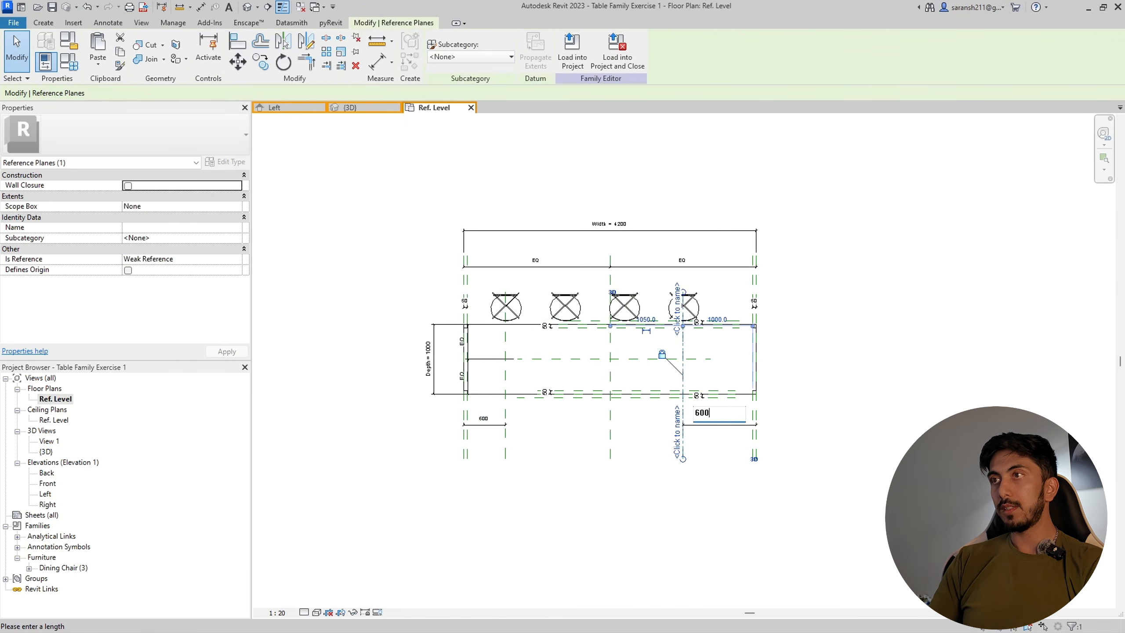
{"action": "key", "text": "Return"}
{"action": "key", "text": "Escape"}
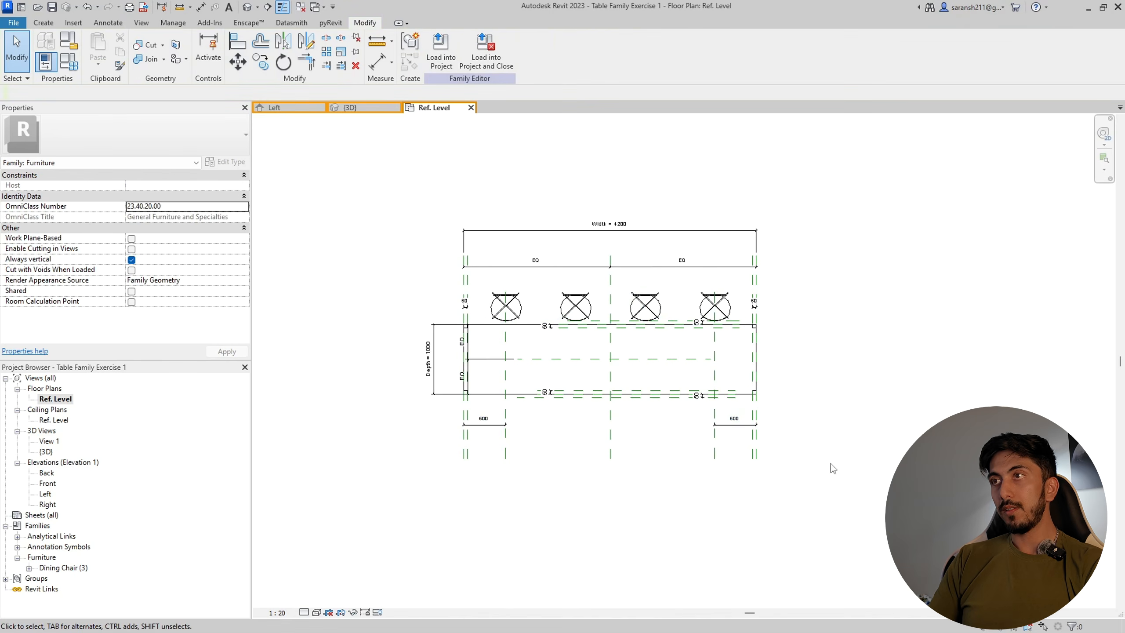
- Lock the 600 dimensions between the table's side edges and the end chairs' reference planes
{"action": "left_click", "coordinate": [756, 436]}
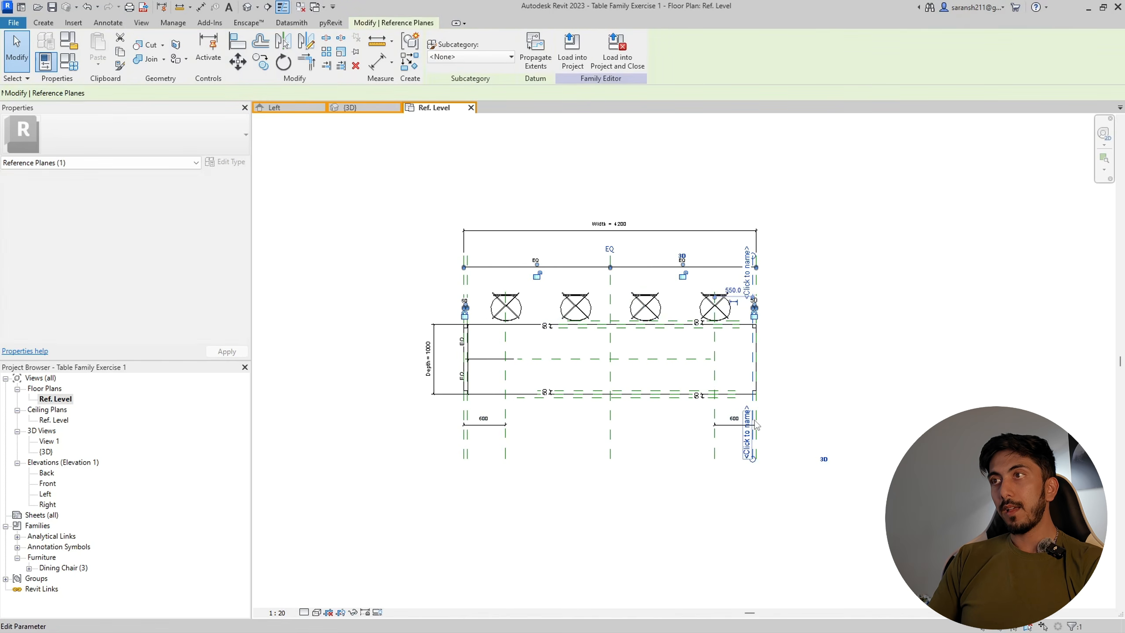
{"action": "left_click", "coordinate": [725, 426]}
{"action": "left_click", "coordinate": [500, 427]}
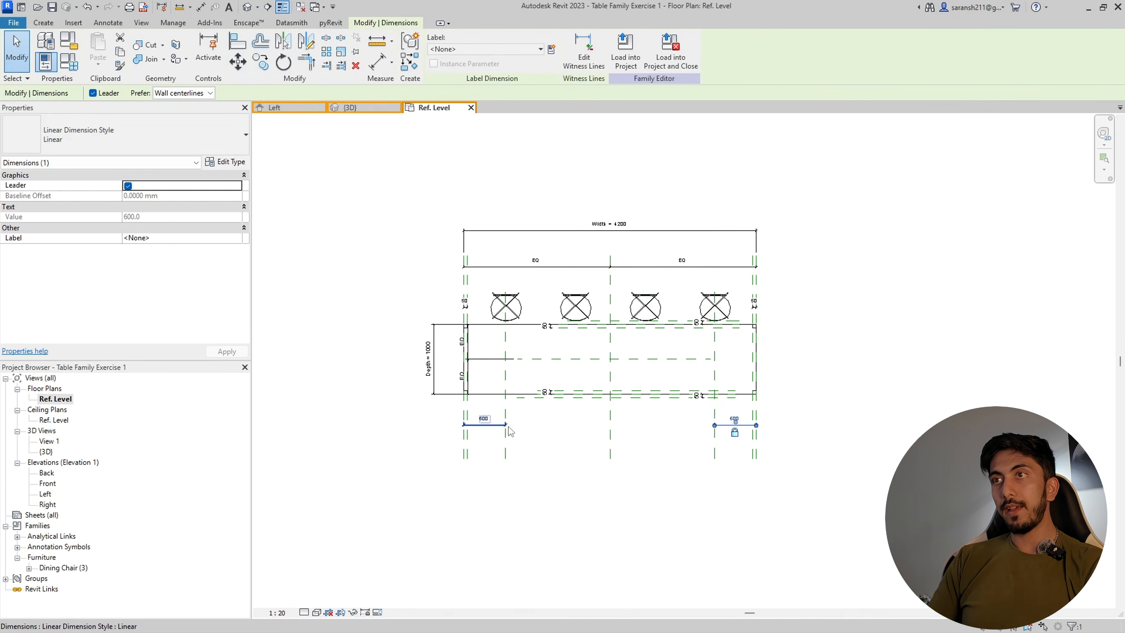
{"action": "left_click", "coordinate": [437, 517]}
- Mirror a copy of the first chair group about the table's horizontal centre reference plane
{"action": "scroll", "coordinate": [753, 500], "scroll_direction": "down", "scroll_amount": 4}
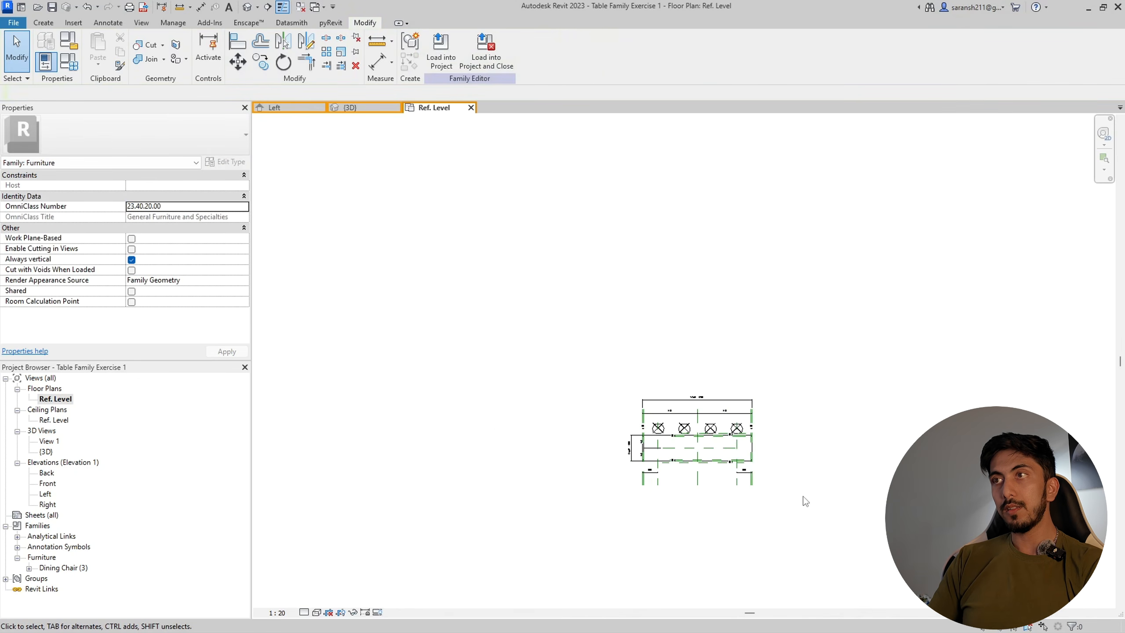
{"action": "scroll", "coordinate": [720, 485], "scroll_direction": "up", "scroll_amount": 5}
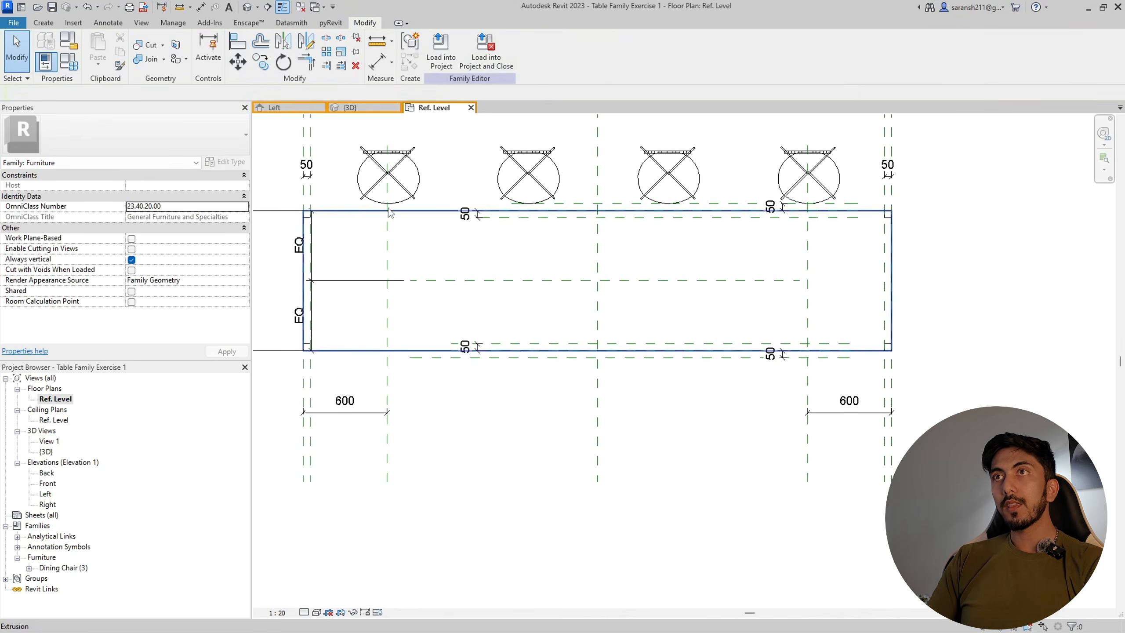
{"action": "left_click", "coordinate": [395, 204]}
{"action": "scroll", "coordinate": [598, 498], "scroll_direction": "down", "scroll_amount": 4}
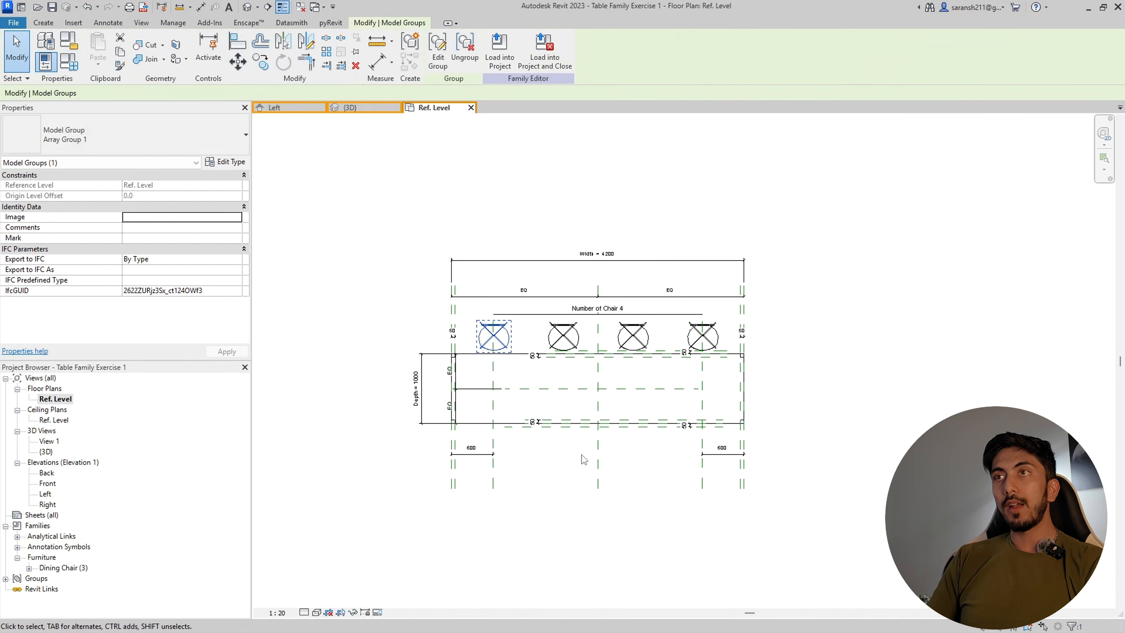
{"action": "left_click", "coordinate": [284, 40]}
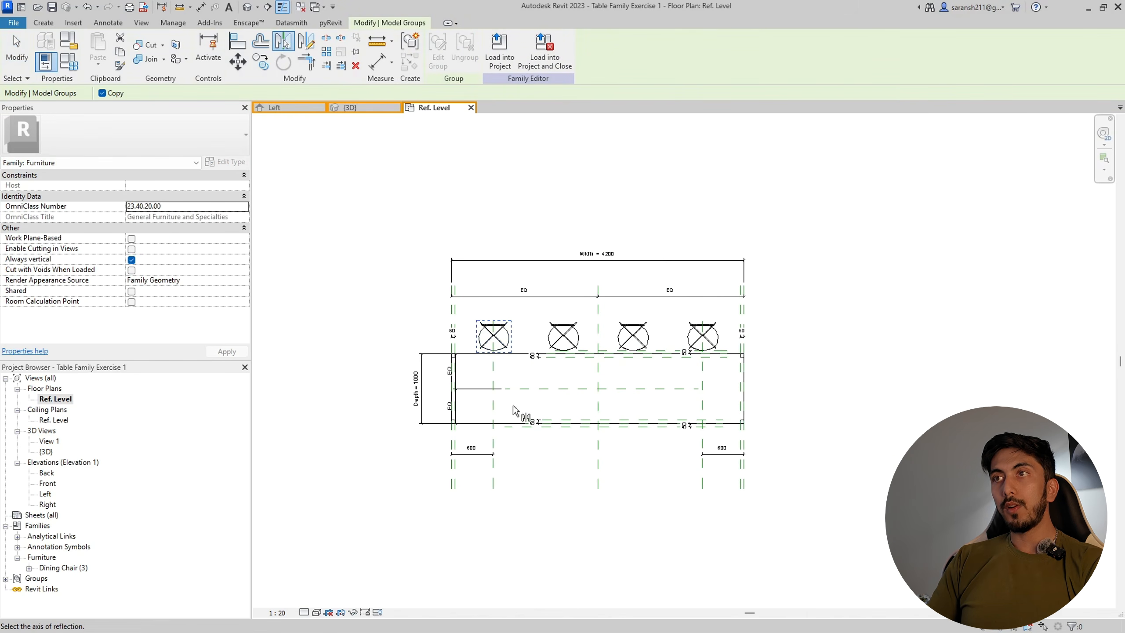
{"action": "left_click", "coordinate": [522, 390]}
{"action": "scroll", "coordinate": [528, 430], "scroll_direction": "up", "scroll_amount": 3}
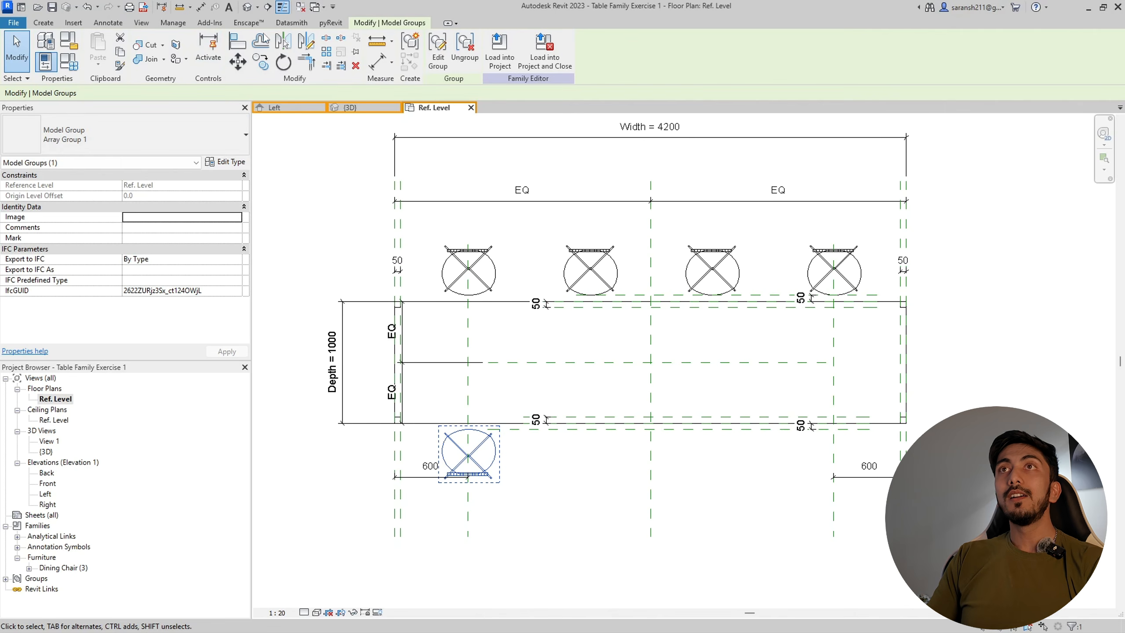
- Ungroup the mirrored chair below the table into a standalone Dining Chair
{"action": "left_click", "coordinate": [510, 473]}
{"action": "left_click", "coordinate": [481, 452]}
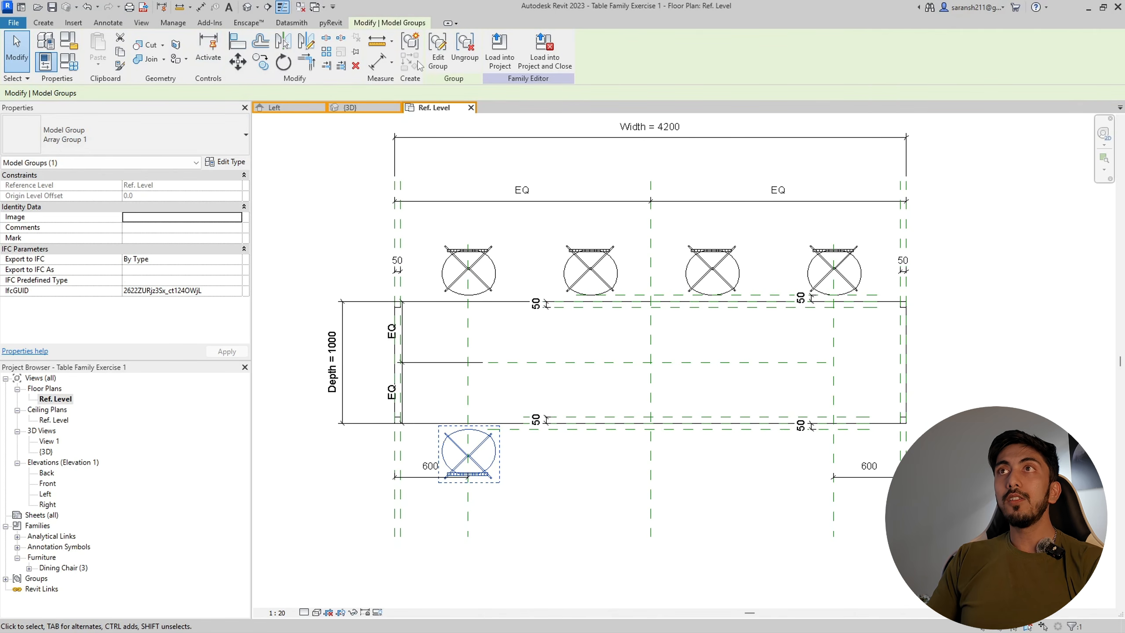
{"action": "left_click", "coordinate": [465, 53]}
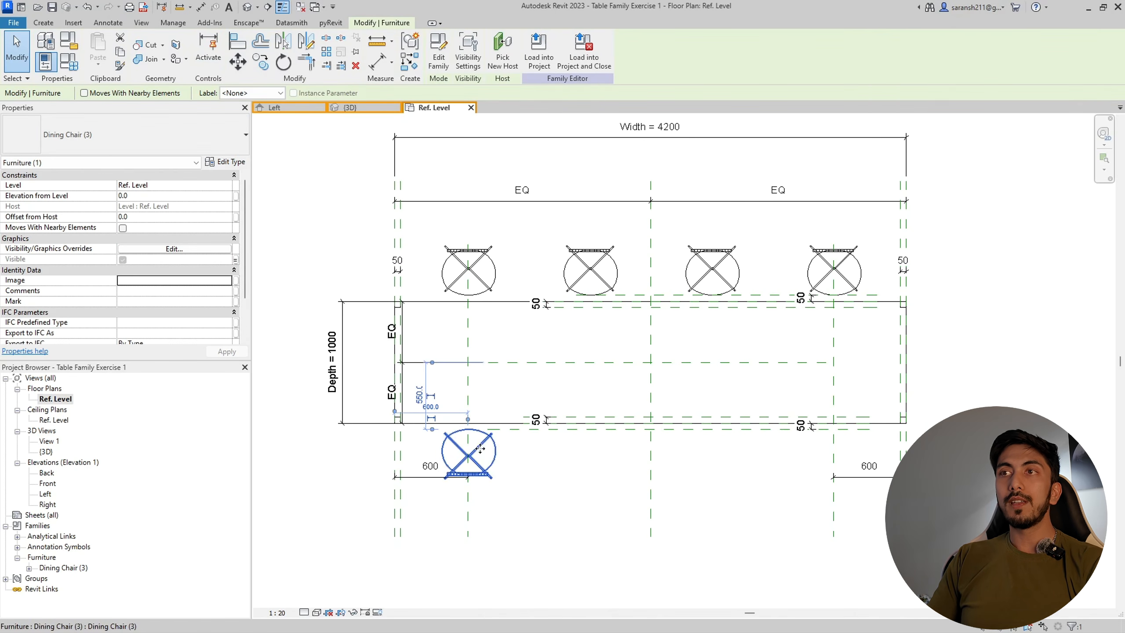
{"action": "left_click", "coordinate": [547, 536]}
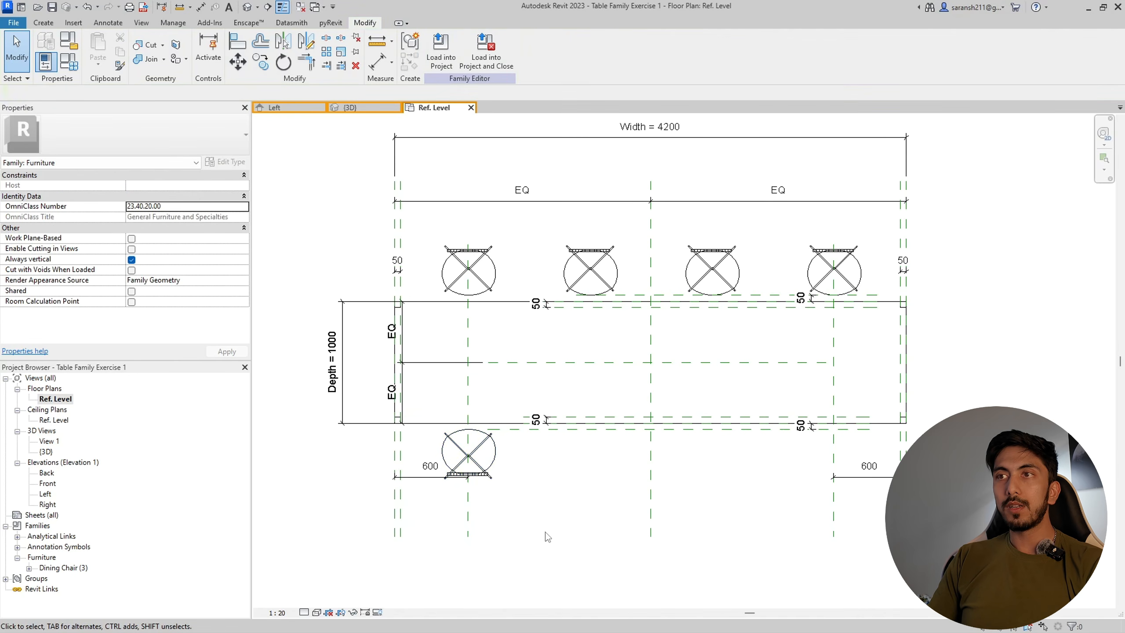
- Array the lower chair as 2 grouped items, with the last one on the right end chair's reference plane
{"action": "left_click", "coordinate": [477, 465]}
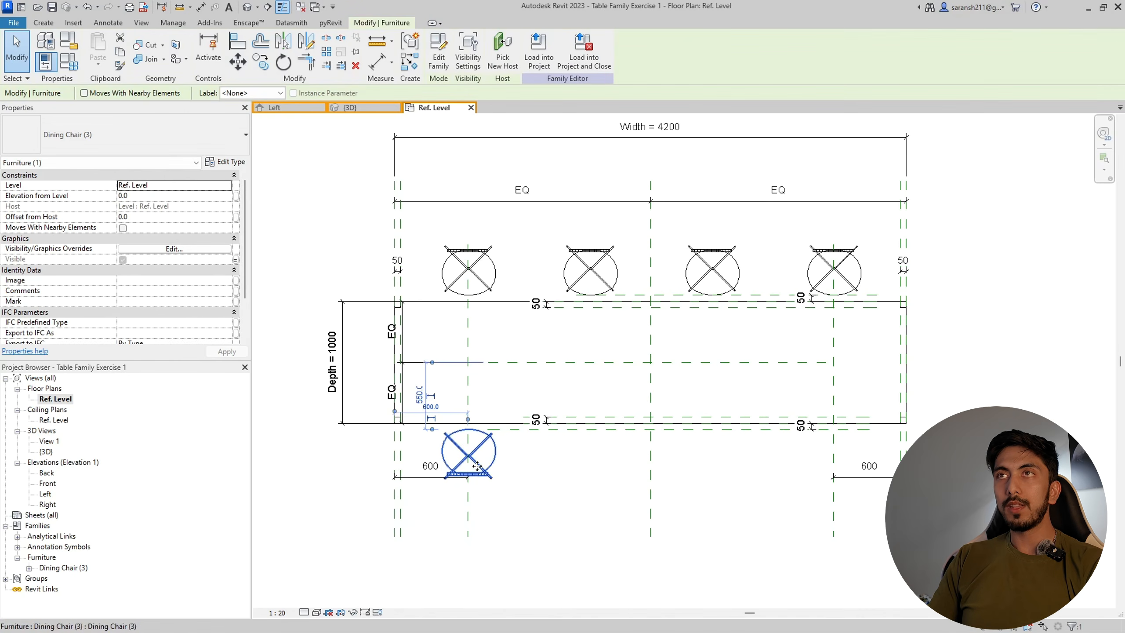
{"action": "left_click", "coordinate": [328, 52]}
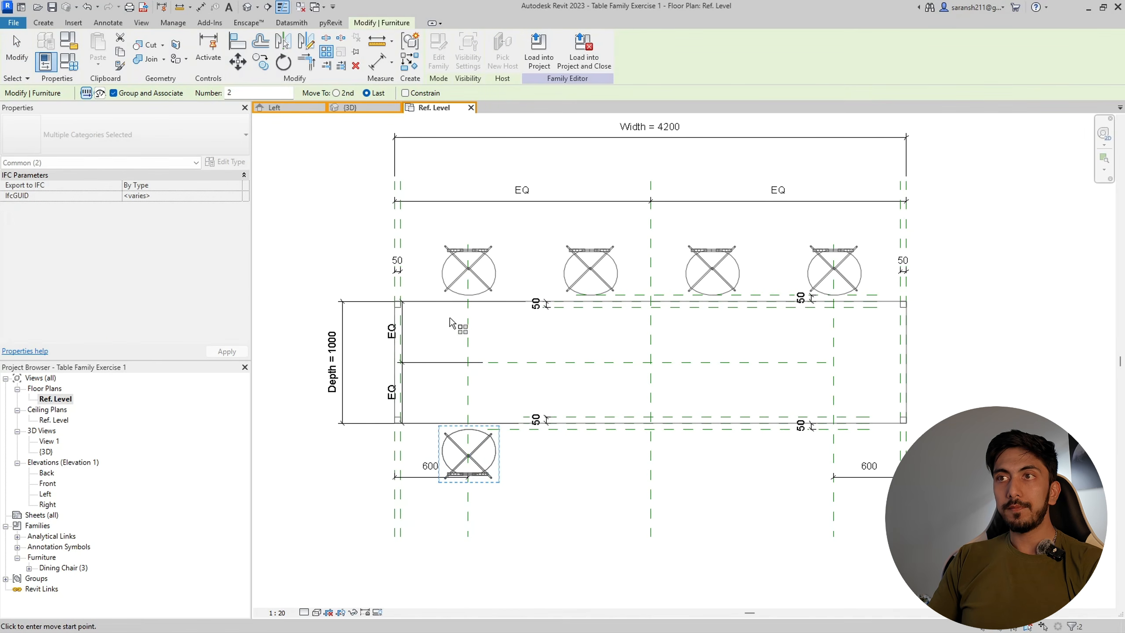
{"action": "left_click", "coordinate": [468, 441]}
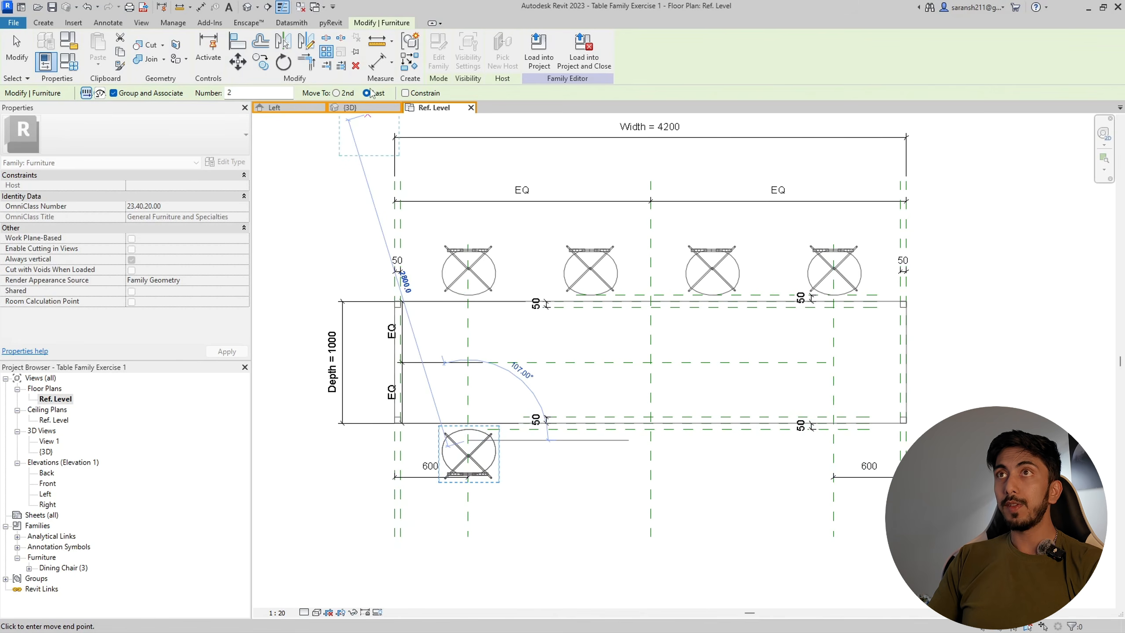
{"action": "left_click", "coordinate": [832, 441]}
- Align the last lower chair to the right end chair's vertical reference plane with Lock enabled
{"action": "key", "text": "a"}
{"action": "key", "text": "l"}
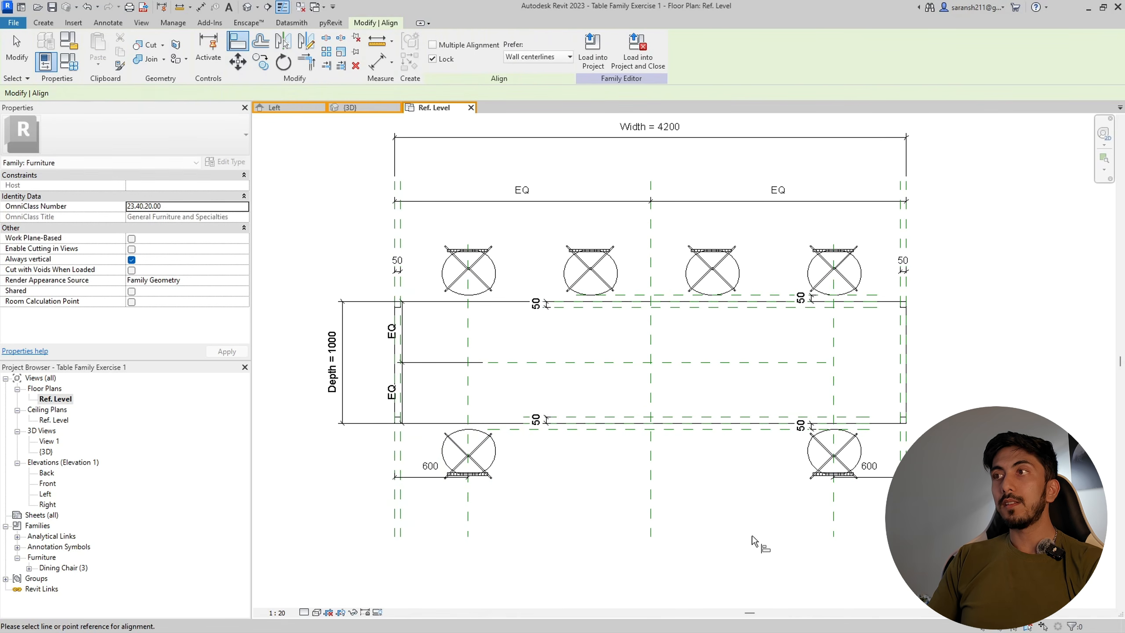
{"action": "left_click", "coordinate": [834, 535]}
{"action": "left_click", "coordinate": [835, 457]}
{"action": "scroll", "coordinate": [703, 576], "scroll_direction": "down", "scroll_amount": 2}
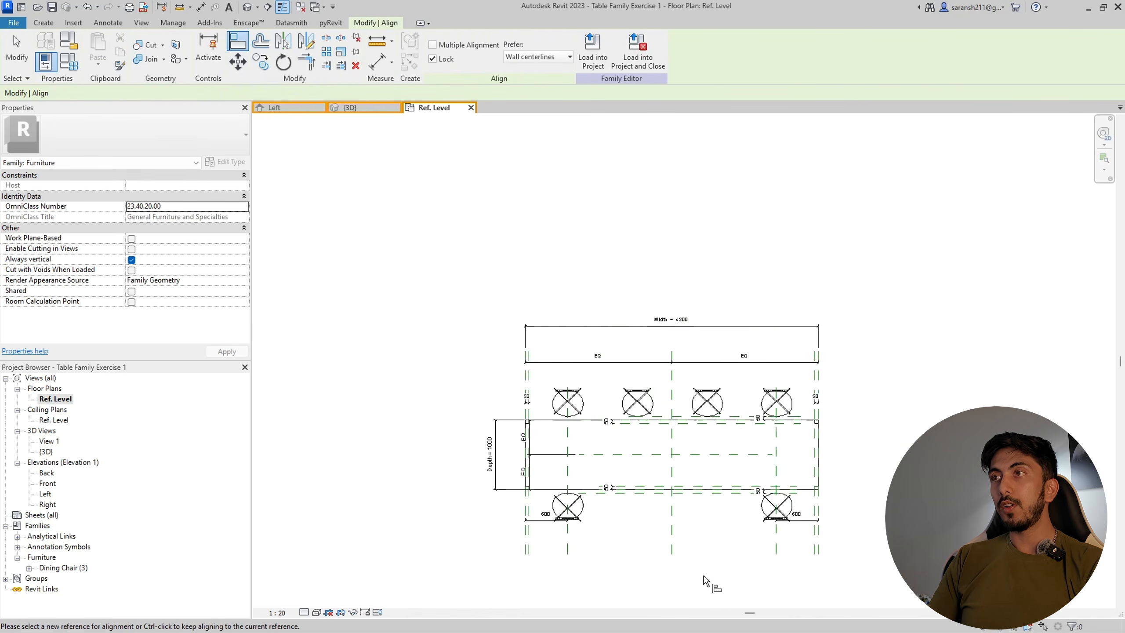
{"action": "key", "text": "Escape"}
- Label the lower chair array with the Number of Chair parameter
{"action": "left_click", "coordinate": [571, 510]}
{"action": "scroll", "coordinate": [631, 512], "scroll_direction": "up", "scroll_amount": 2}
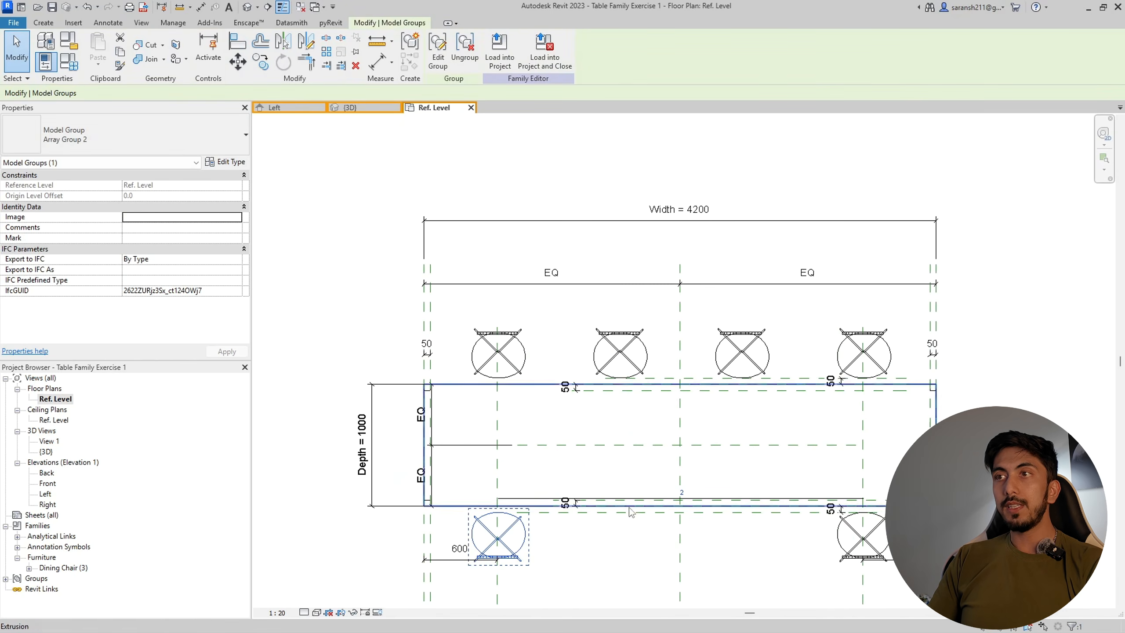
{"action": "left_click", "coordinate": [526, 497]}
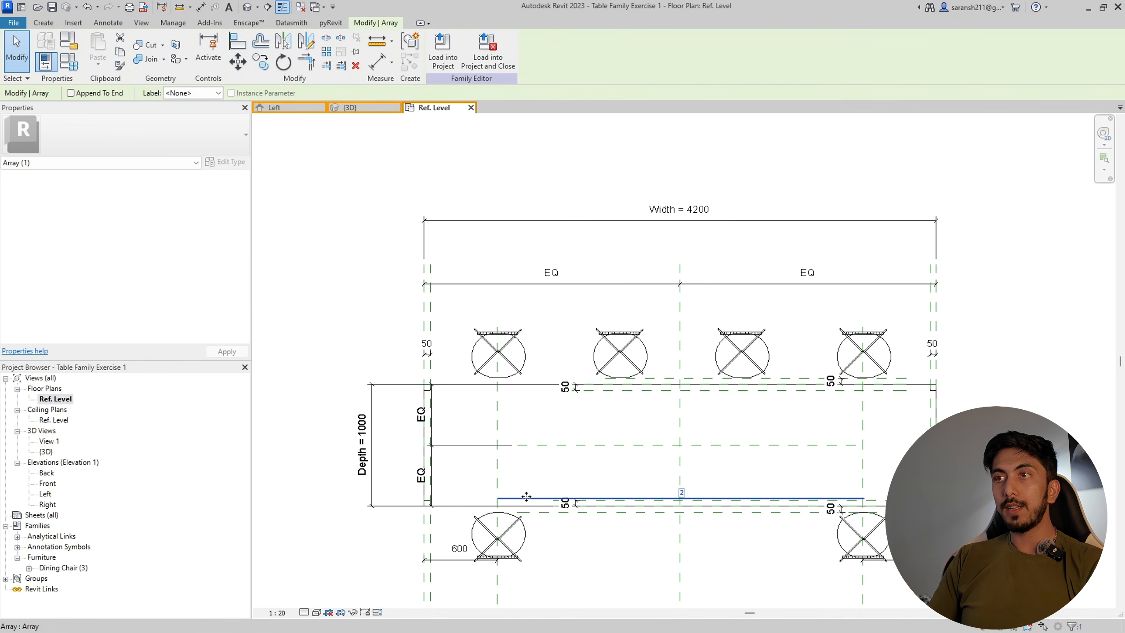
{"action": "scroll", "coordinate": [561, 486], "scroll_direction": "down", "scroll_amount": 2}
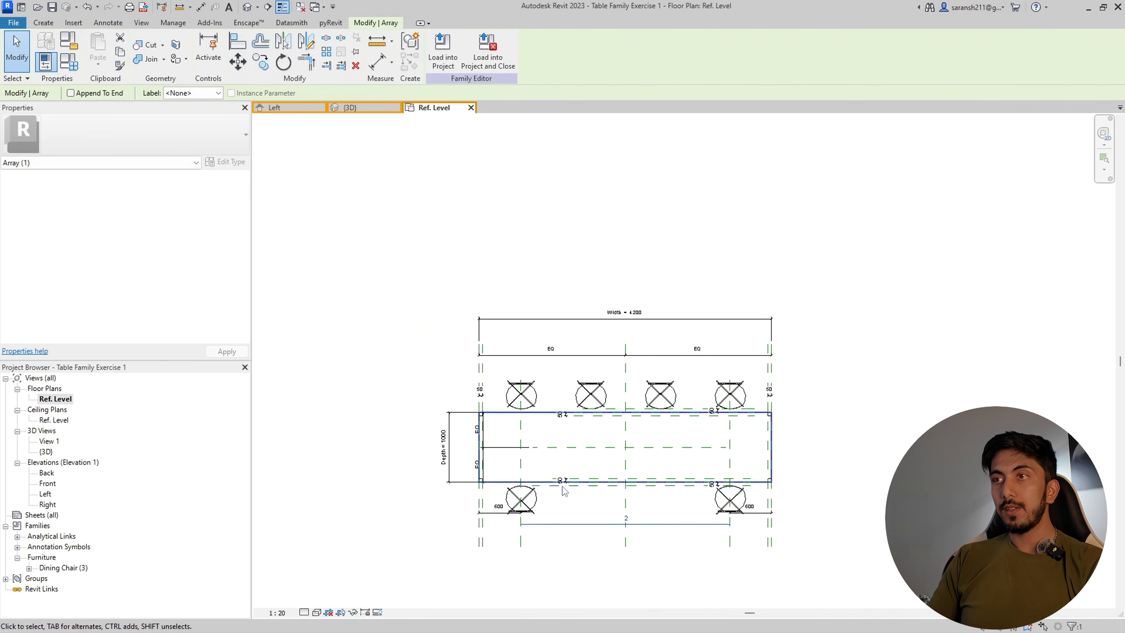
{"action": "scroll", "coordinate": [571, 531], "scroll_direction": "up", "scroll_amount": 2}
{"action": "left_click", "coordinate": [589, 529]}
{"action": "left_click", "coordinate": [501, 476]}
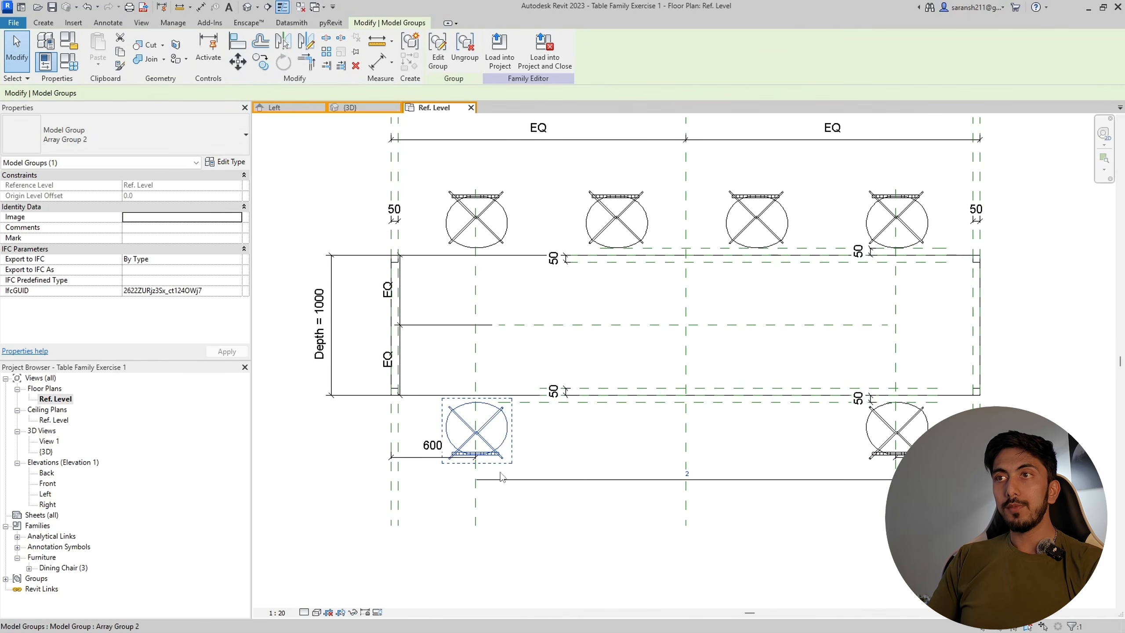
{"action": "left_click", "coordinate": [574, 480]}
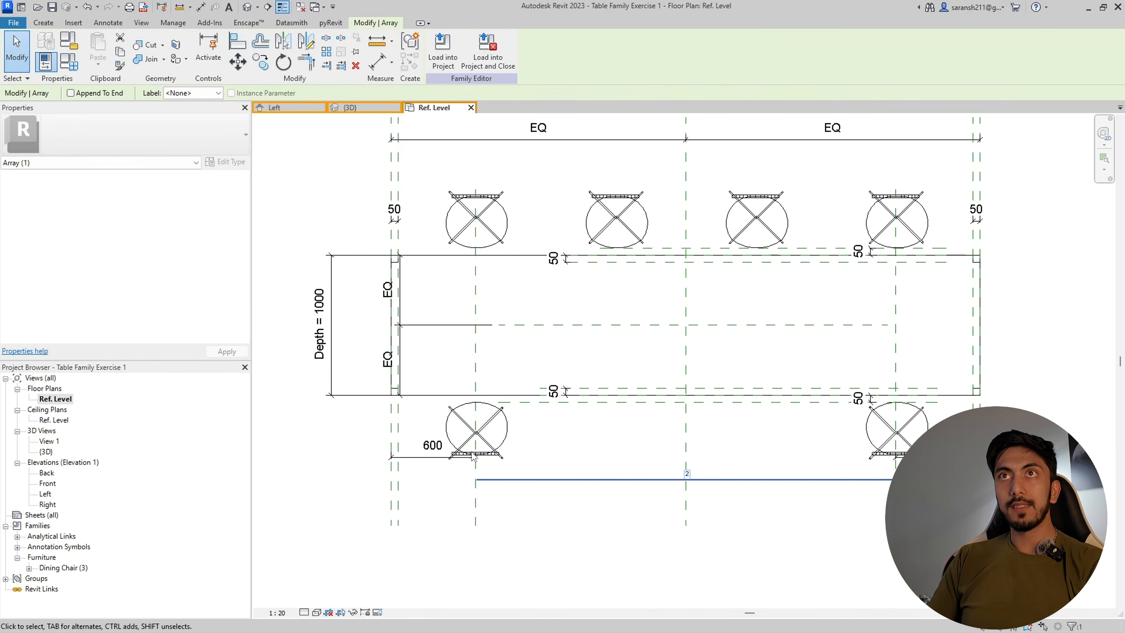
{"action": "left_click", "coordinate": [208, 93]}
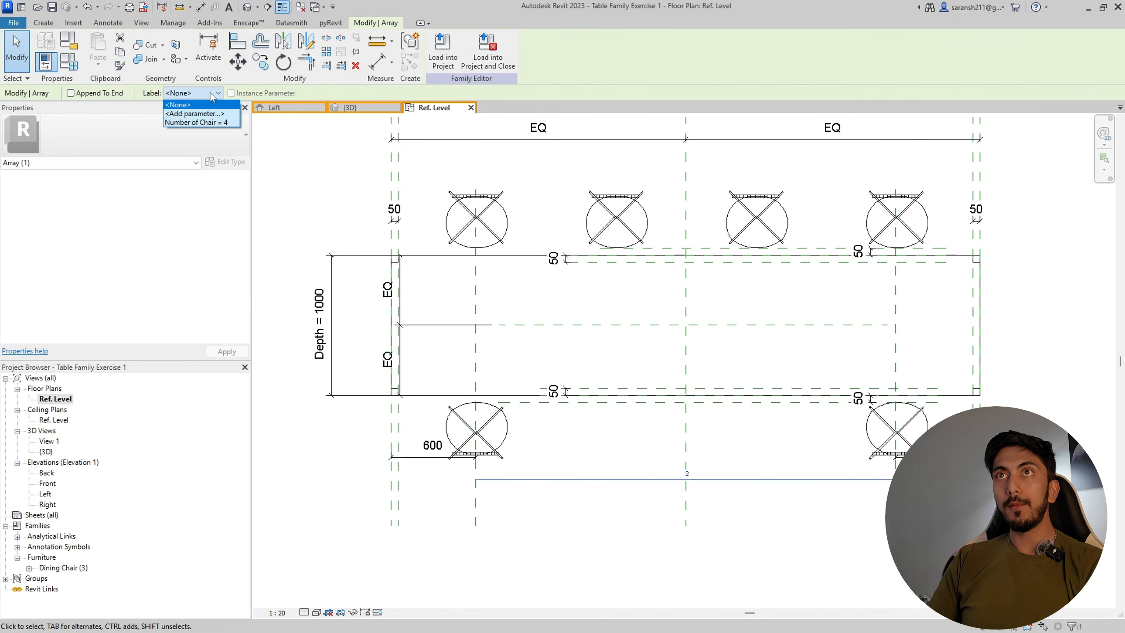
{"action": "left_click", "coordinate": [232, 123]}
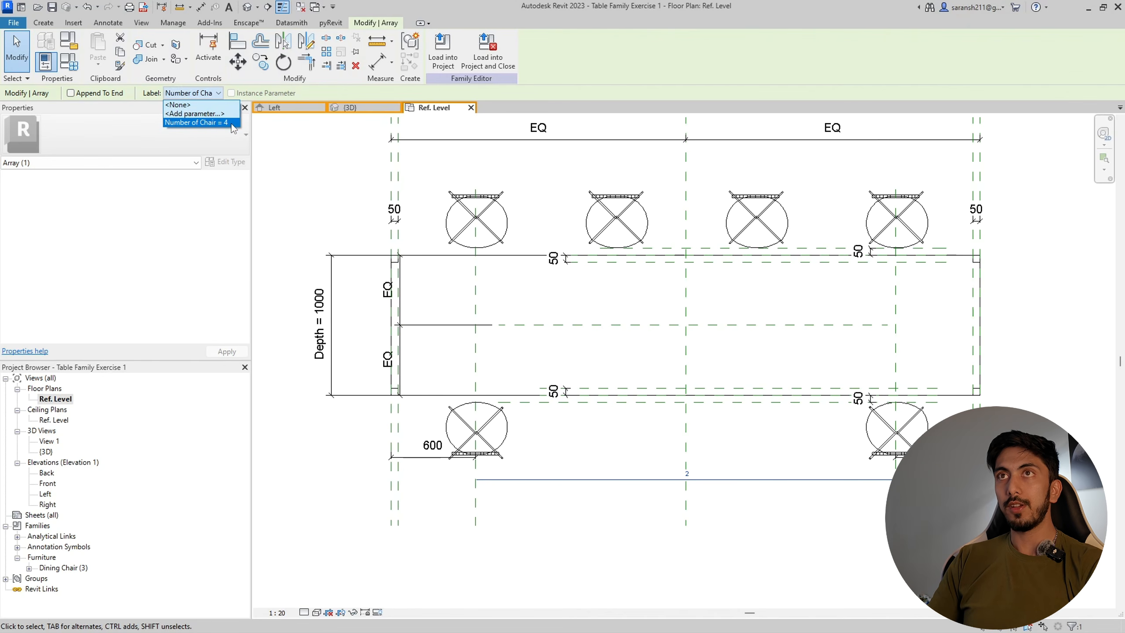
{"action": "left_click", "coordinate": [559, 540]}
{"action": "scroll", "coordinate": [607, 359], "scroll_direction": "down", "scroll_amount": 4}
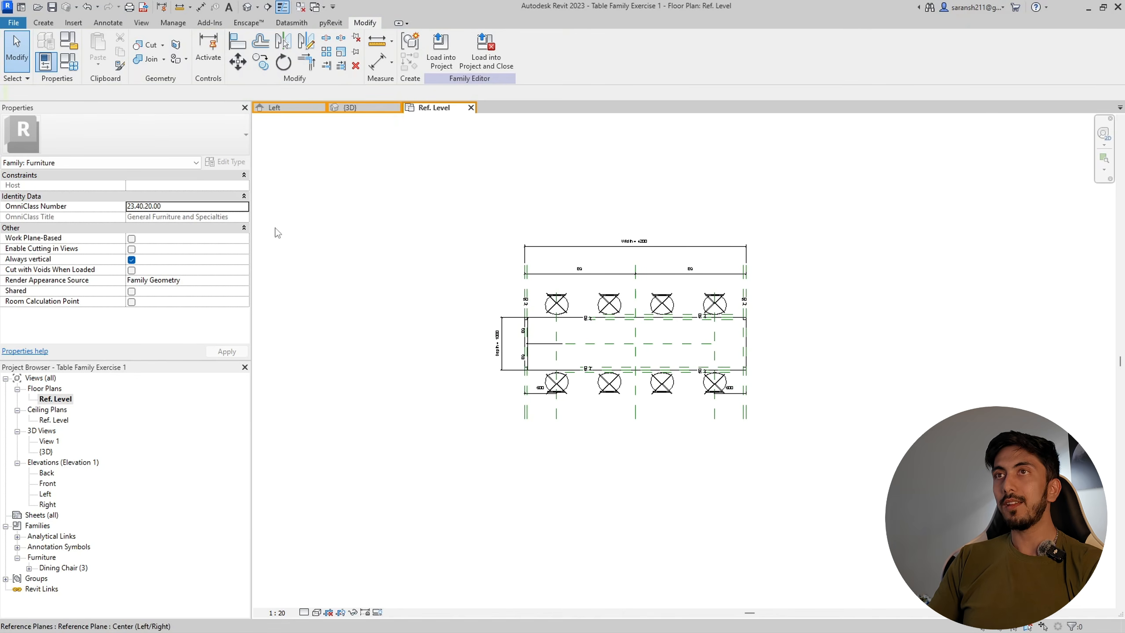
- Set the Number of Chair parameter to 2 in the family types and apply it to both chair arrays
{"action": "left_click", "coordinate": [61, 71]}
{"action": "left_click", "coordinate": [130, 138]}
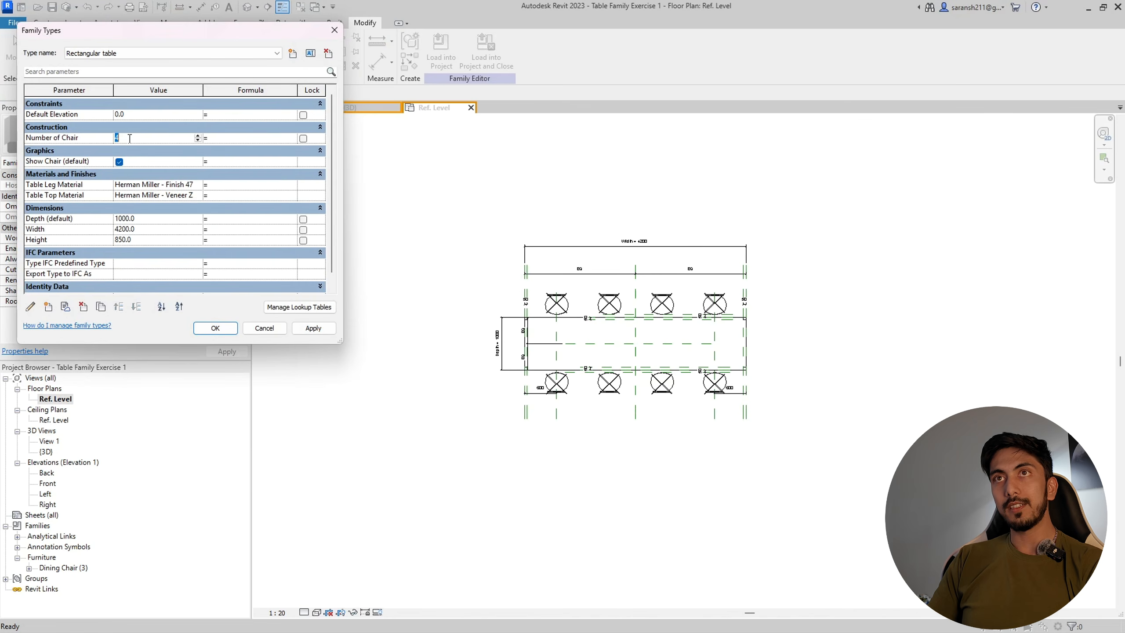
{"action": "type", "text": "2"}
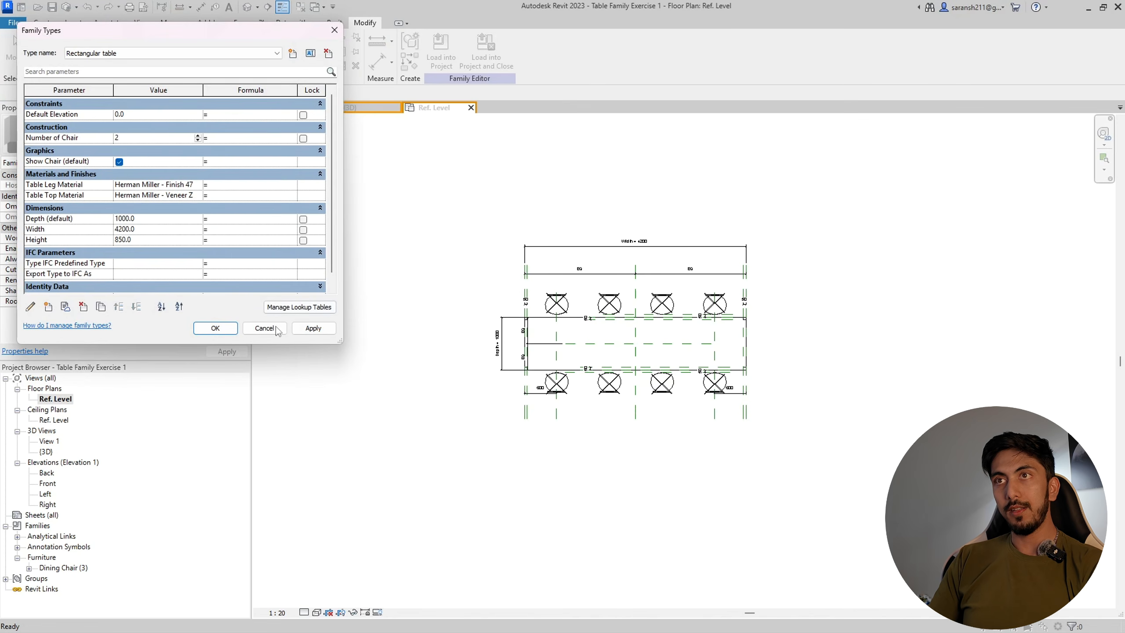
{"action": "left_click", "coordinate": [301, 330]}
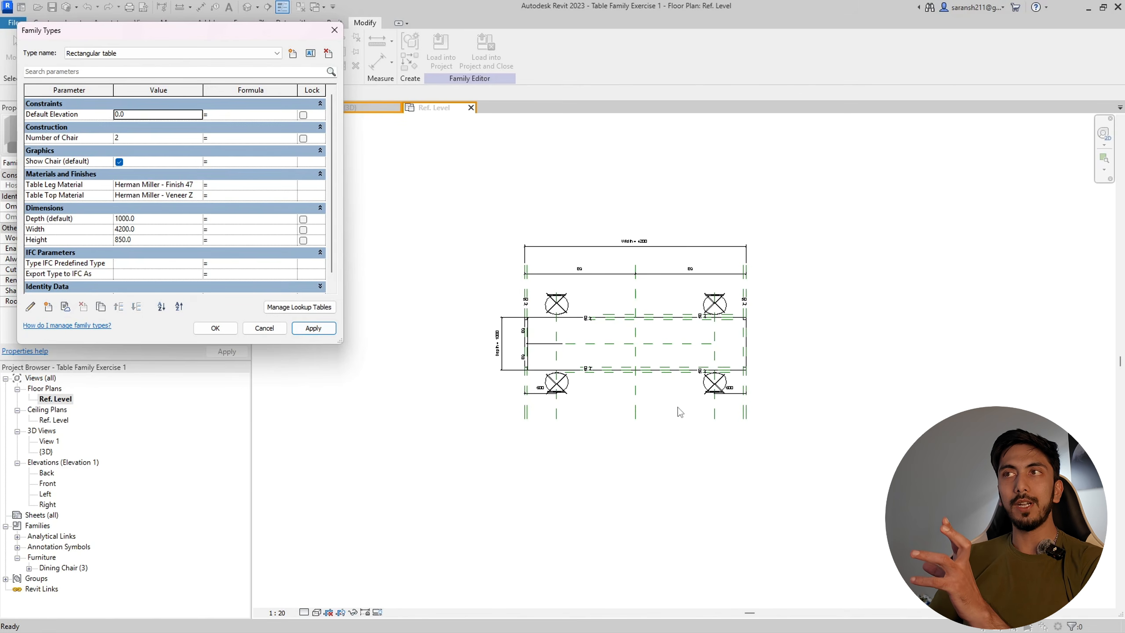
{"action": "left_click", "coordinate": [215, 328]}
- Try a table Width of 1200 in the family types to test how the chair arrays adapt
{"action": "left_click", "coordinate": [69, 62]}
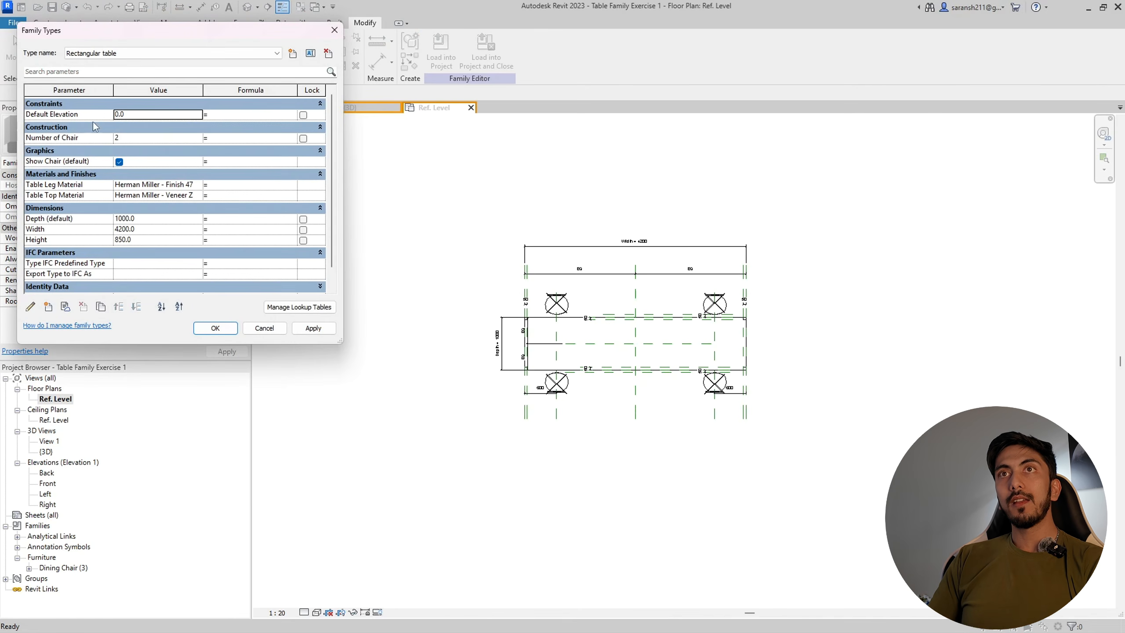
{"action": "left_click", "coordinate": [119, 229]}
{"action": "left_click_drag", "start_coordinate": [119, 229], "coordinate": [80, 249]}
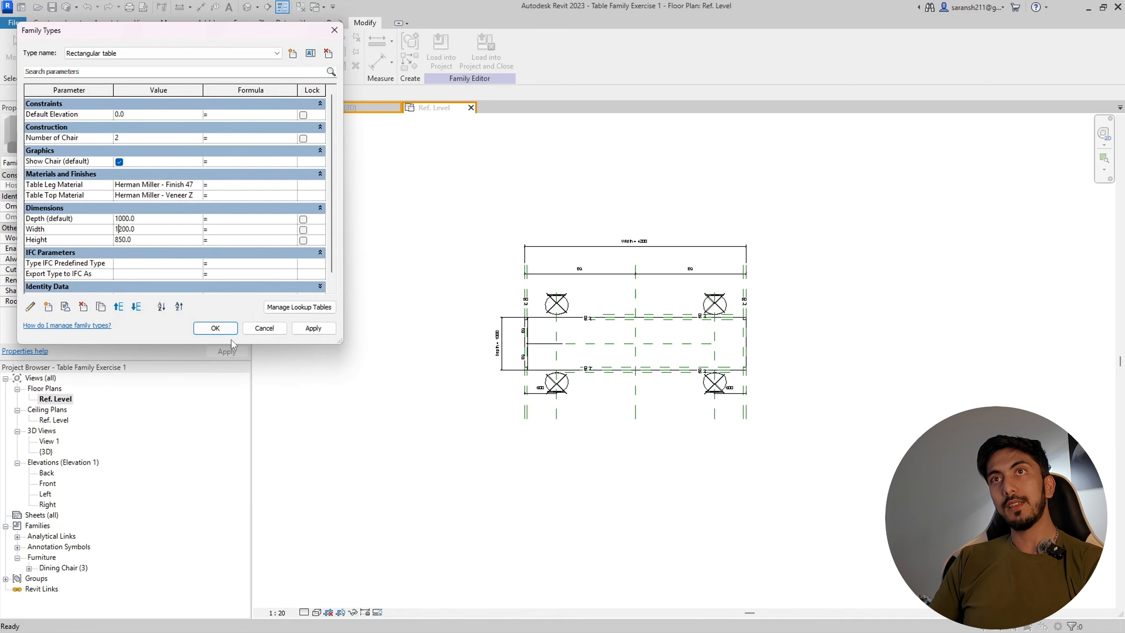
{"action": "left_click", "coordinate": [314, 328]}
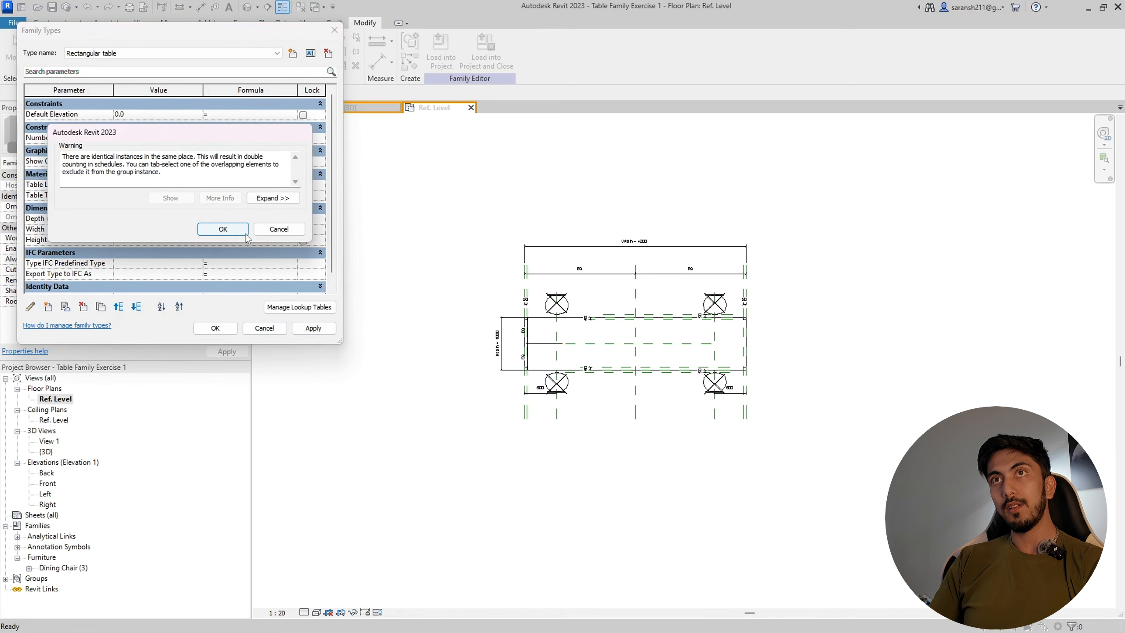
{"action": "left_click", "coordinate": [222, 229]}
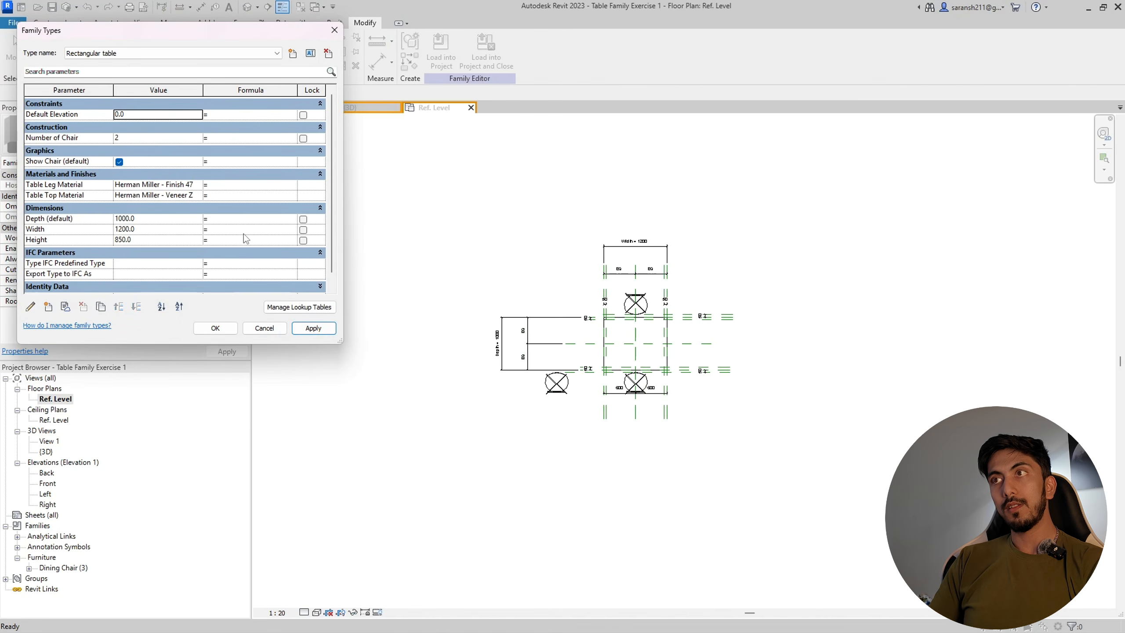
{"action": "left_click", "coordinate": [224, 327]}
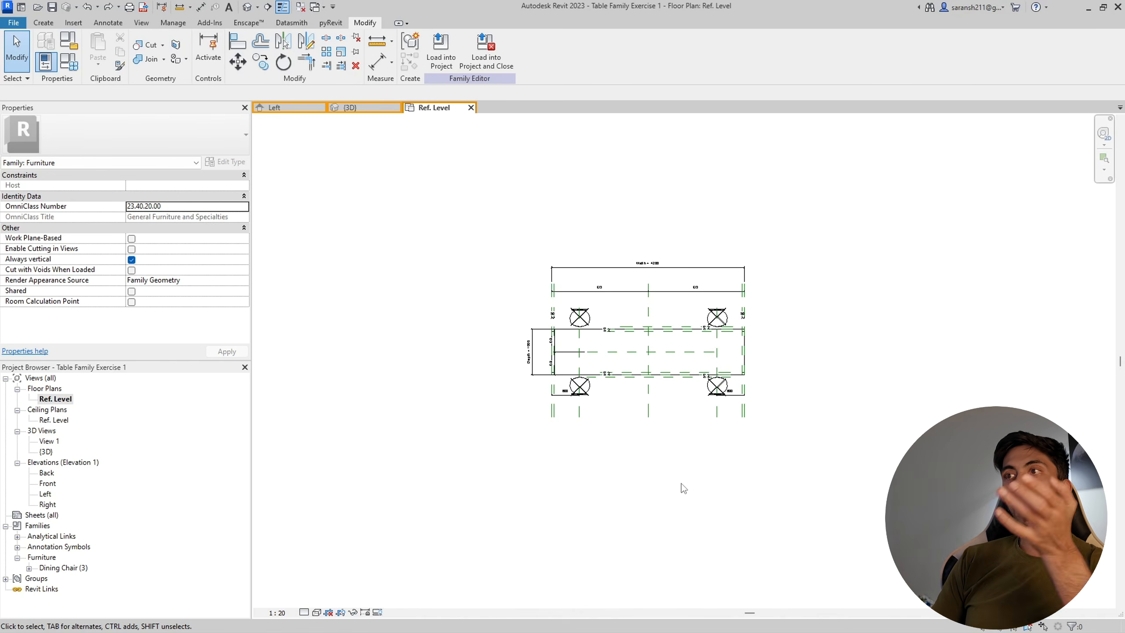
- Delete the locked 600 dimension between the table's left edge and the left end chair's reference plane
{"action": "scroll", "coordinate": [575, 400], "scroll_direction": "up", "scroll_amount": 4}
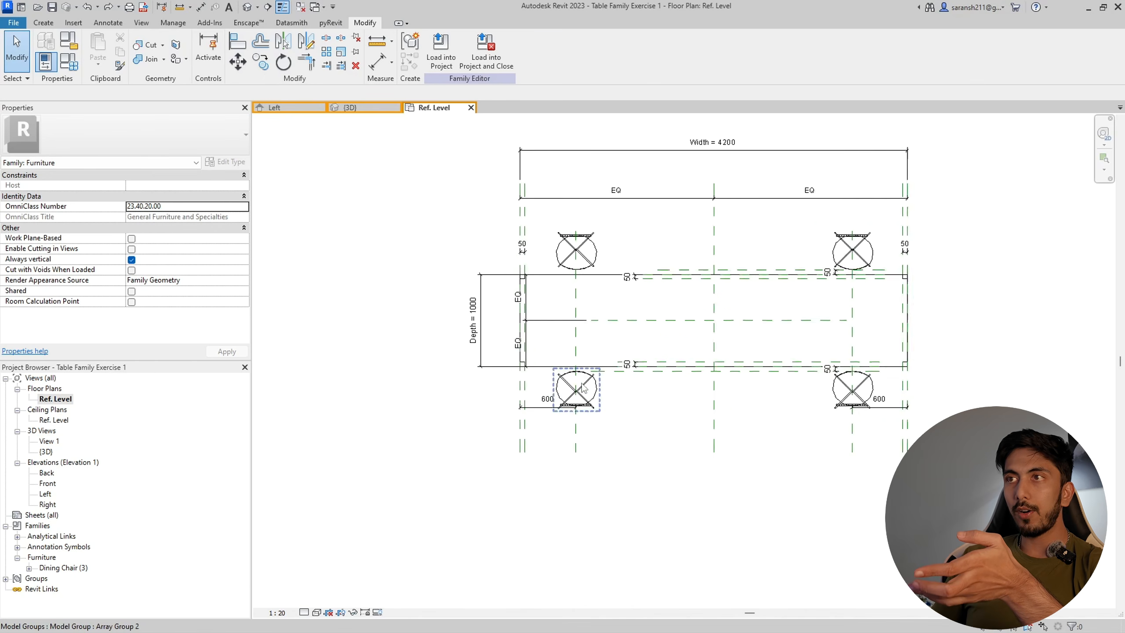
{"action": "left_click", "coordinate": [549, 413]}
{"action": "scroll", "coordinate": [546, 416], "scroll_direction": "up", "scroll_amount": 3}
{"action": "left_click_drag", "start_coordinate": [523, 402], "coordinate": [524, 464]}
{"action": "scroll", "coordinate": [494, 508], "scroll_direction": "down", "scroll_amount": 4}
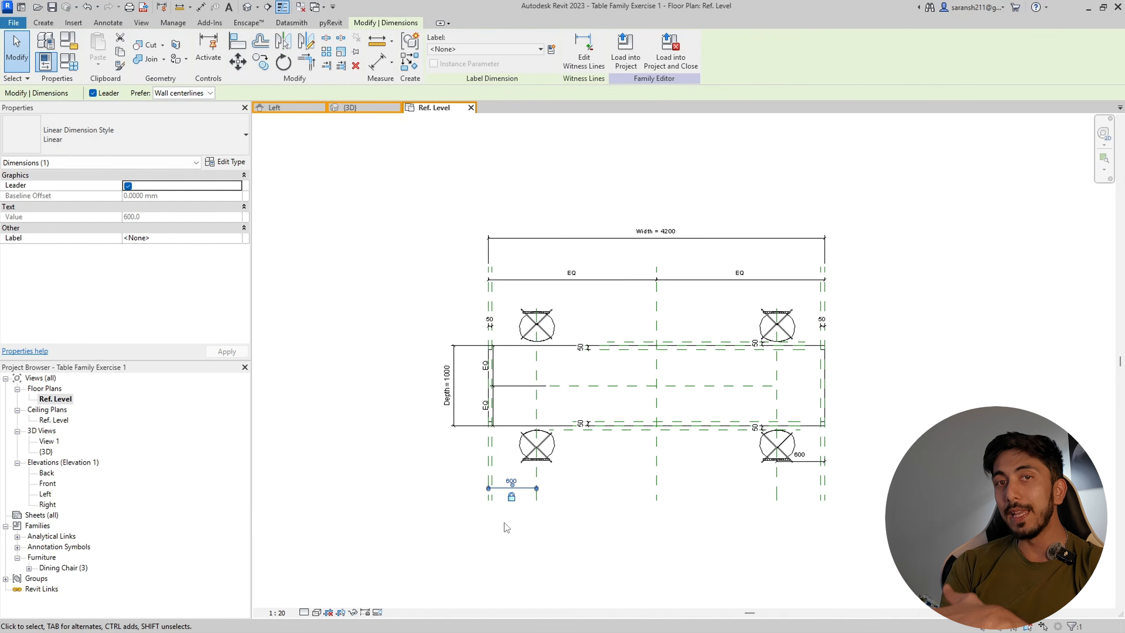
{"action": "left_click", "coordinate": [343, 525]}
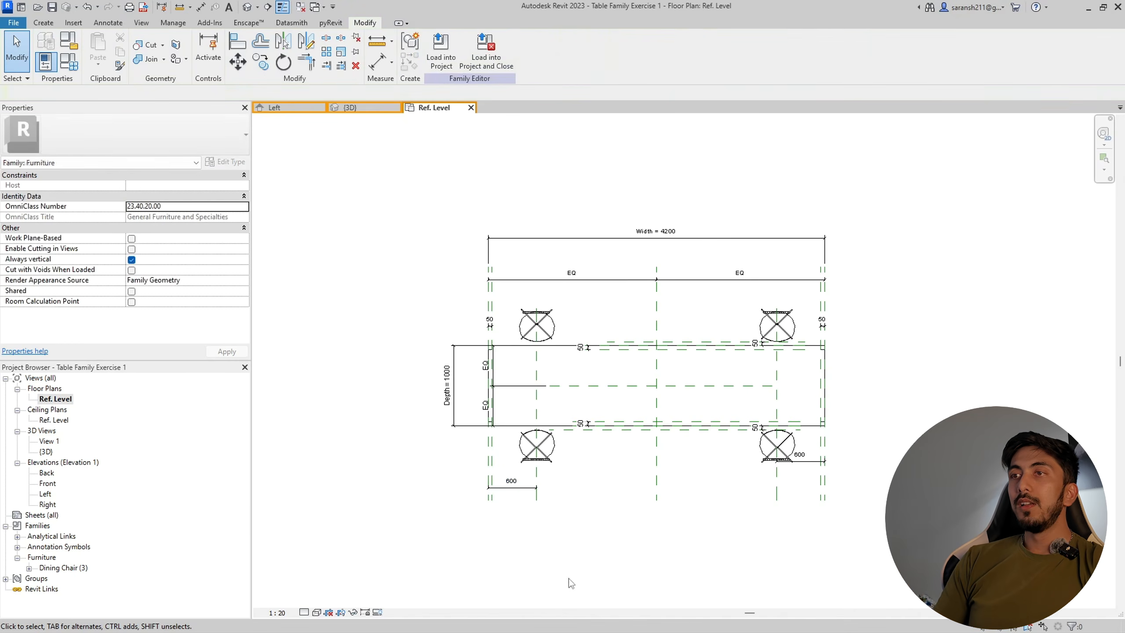
{"action": "left_click", "coordinate": [522, 497]}
{"action": "left_click", "coordinate": [554, 493]}
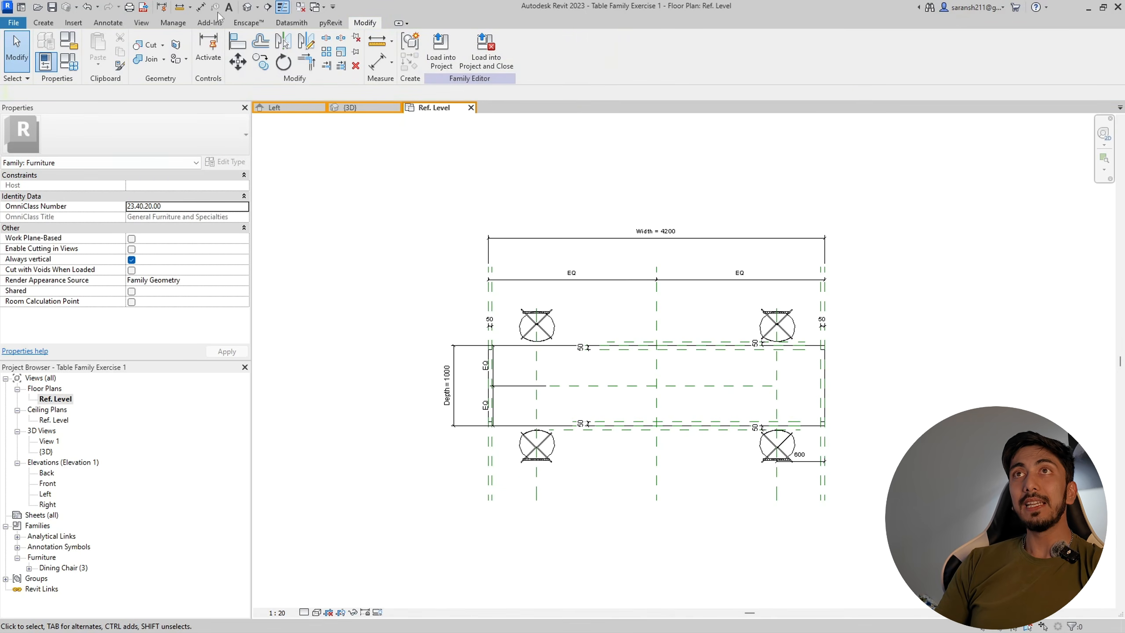
- Place a continuous aligned dimension below the table across the left edge, left chair, centre, right chair and right edge reference planes
{"action": "left_click", "coordinate": [201, 7]}
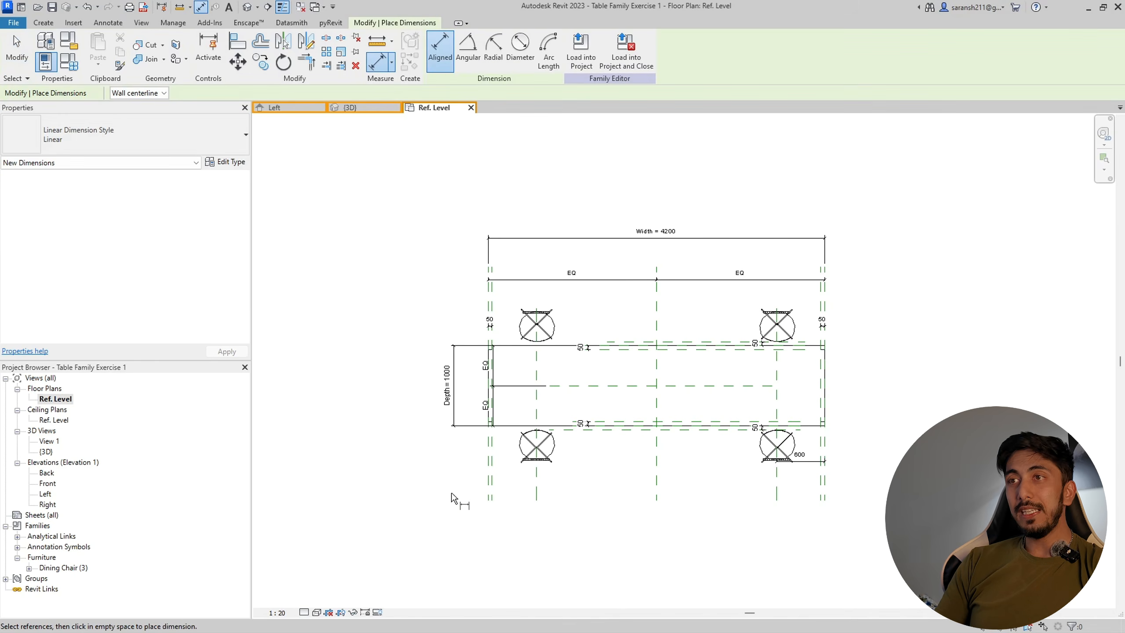
{"action": "left_click", "coordinate": [489, 503]}
{"action": "left_click", "coordinate": [536, 491]}
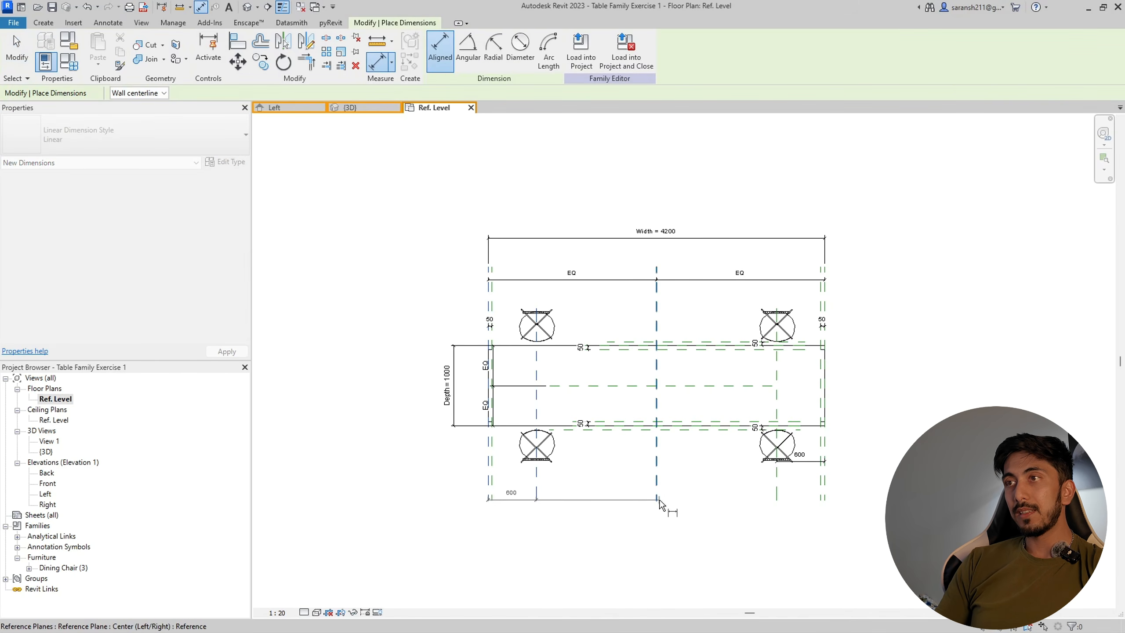
{"action": "left_click", "coordinate": [657, 502]}
{"action": "left_click", "coordinate": [777, 495]}
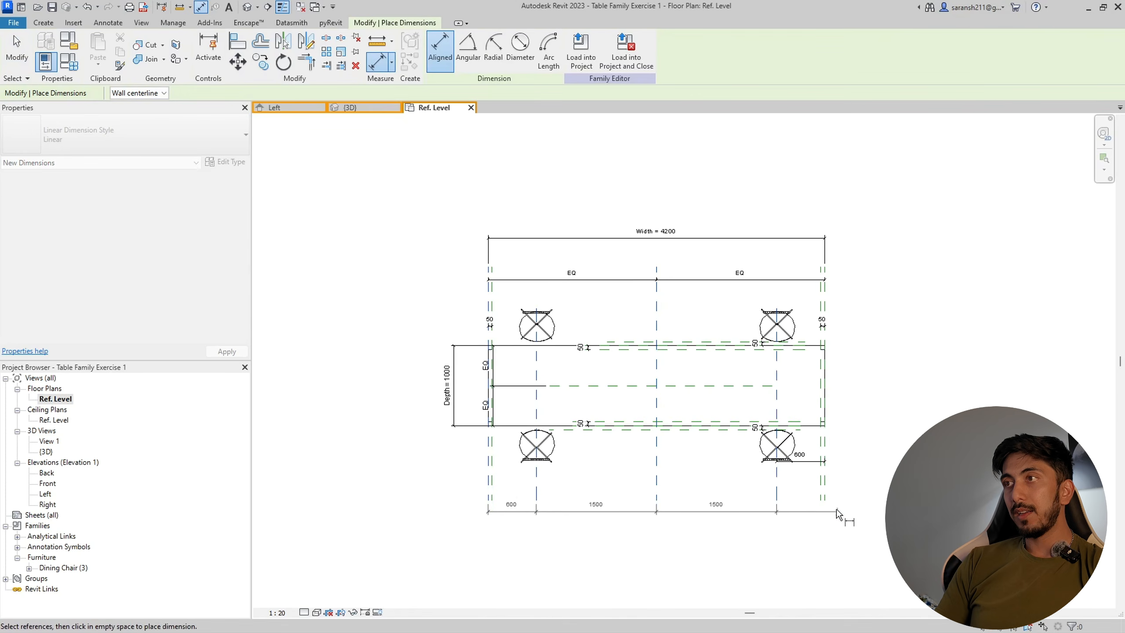
{"action": "scroll", "coordinate": [837, 509], "scroll_direction": "up", "scroll_amount": 2}
{"action": "left_click", "coordinate": [820, 496]}
{"action": "left_click", "coordinate": [691, 519]}
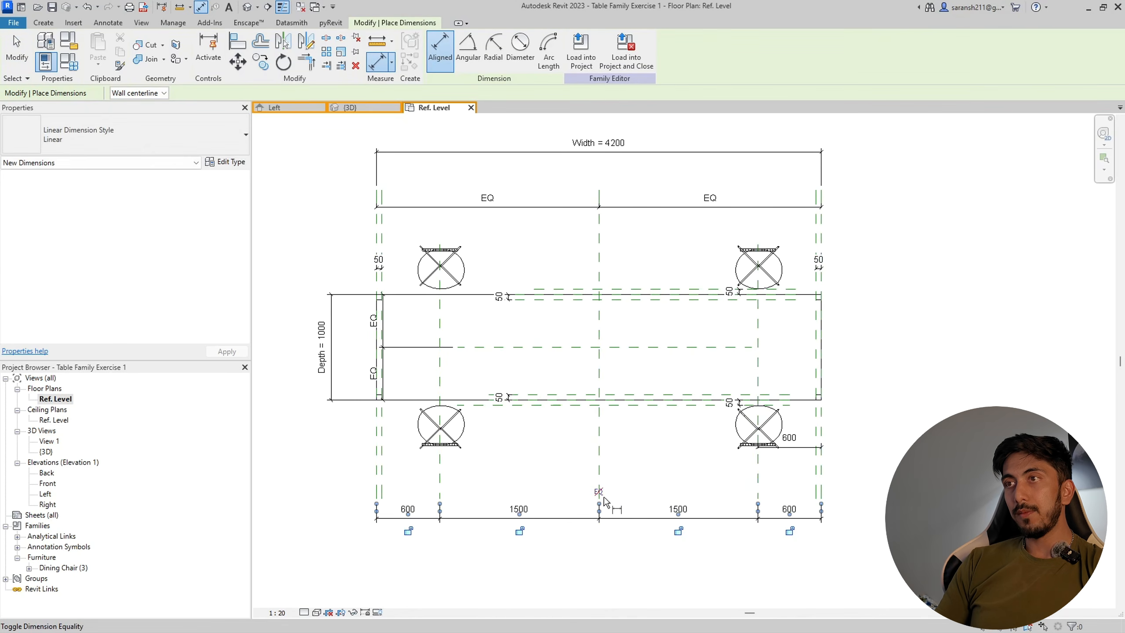
- Make the new dimension string equal, removing the conflicting constraints, and delete the separate dimension from the right end chair to the table edge
{"action": "left_click", "coordinate": [603, 496]}
{"action": "left_click", "coordinate": [527, 362]}
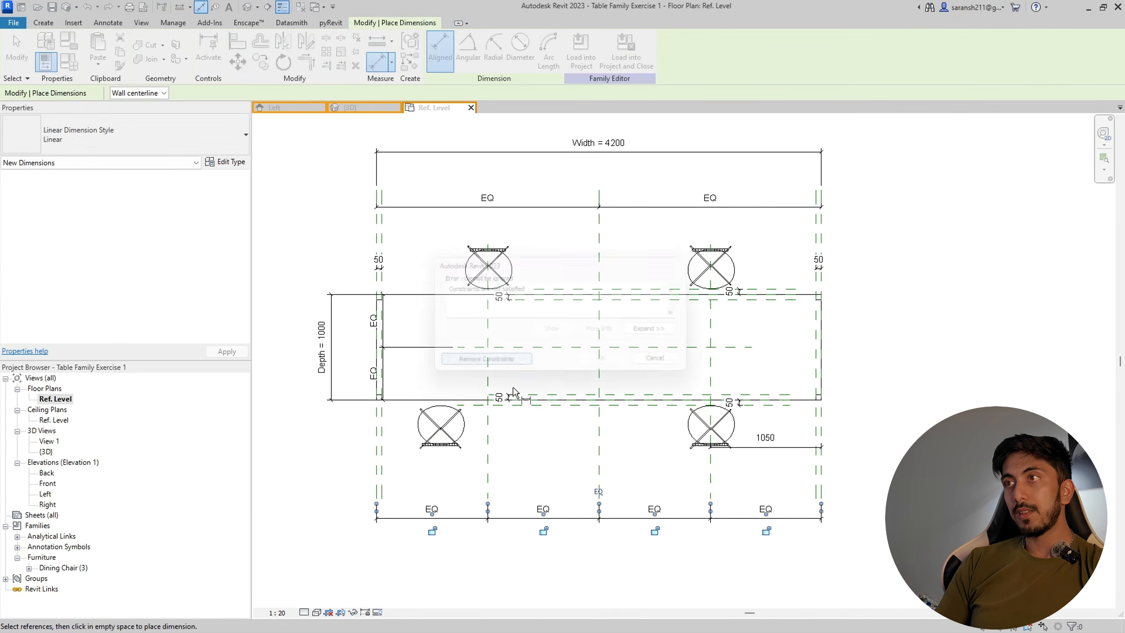
{"action": "scroll", "coordinate": [709, 488], "scroll_direction": "down", "scroll_amount": 1}
{"action": "key", "text": "Escape"}
{"action": "left_click", "coordinate": [766, 461]}
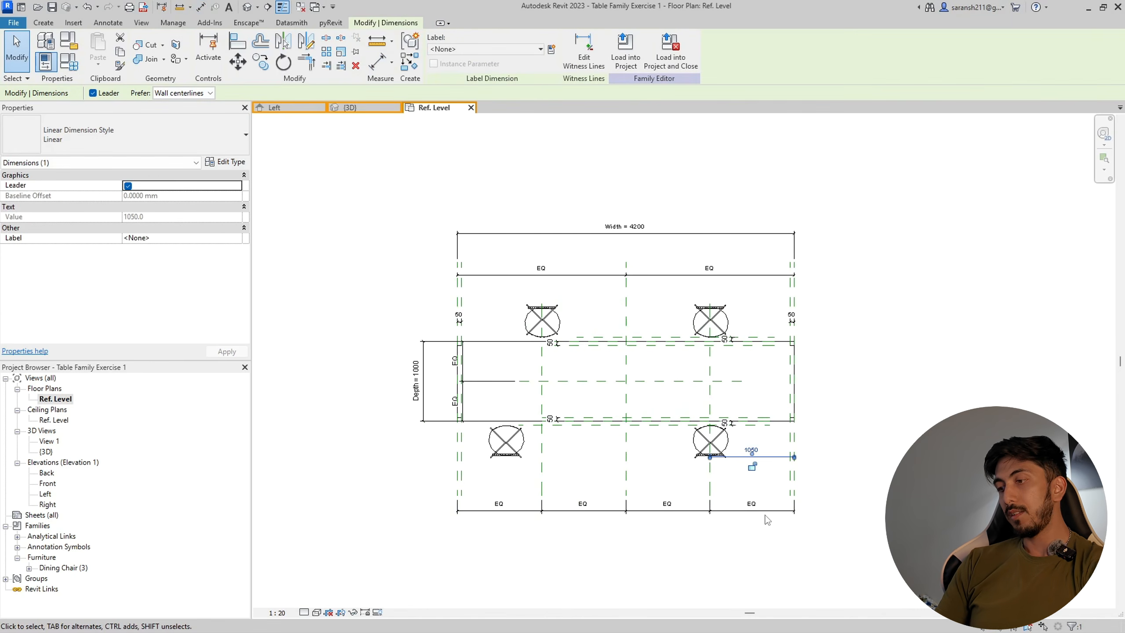
{"action": "key", "text": "Delete"}
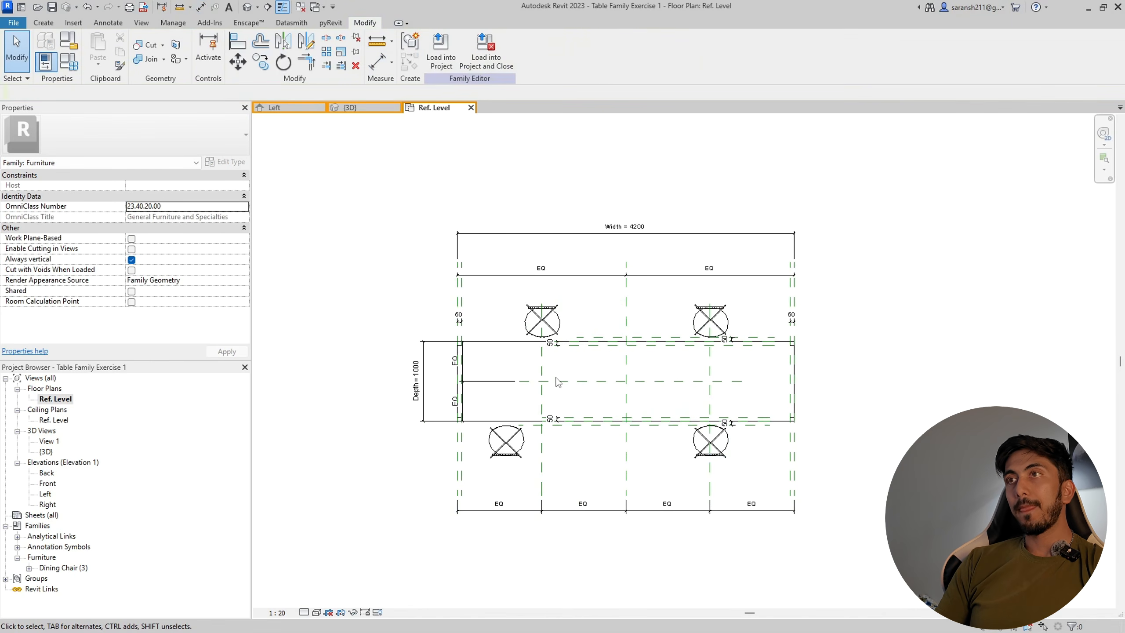
- Align the lower left chair to the left chair's vertical reference plane with Lock enabled
{"action": "left_click", "coordinate": [531, 453]}
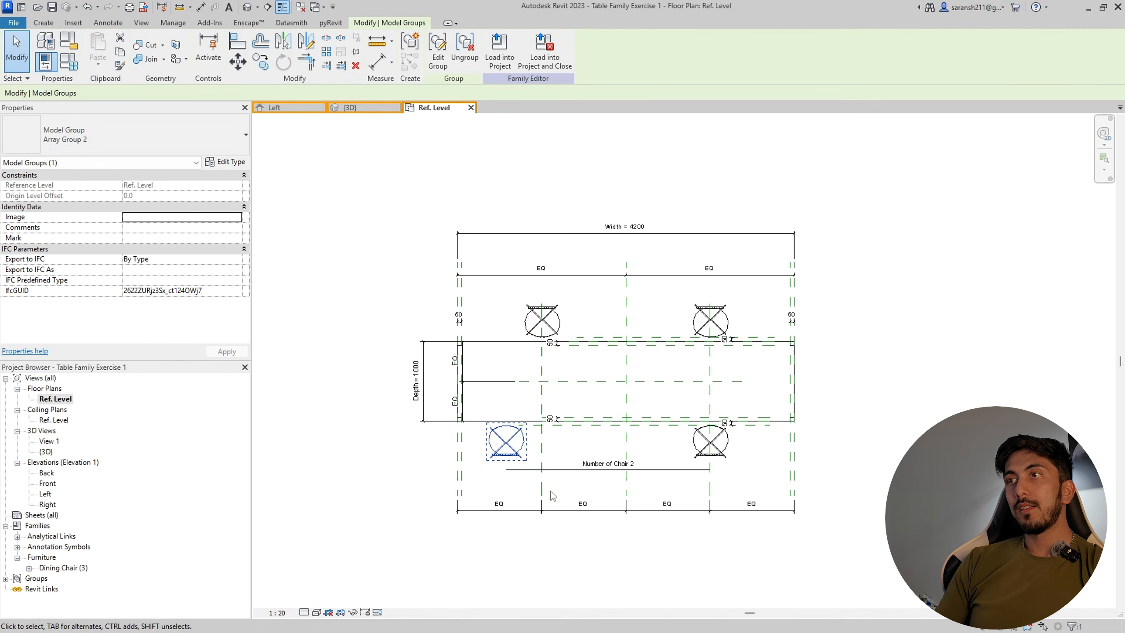
{"action": "left_click", "coordinate": [238, 40]}
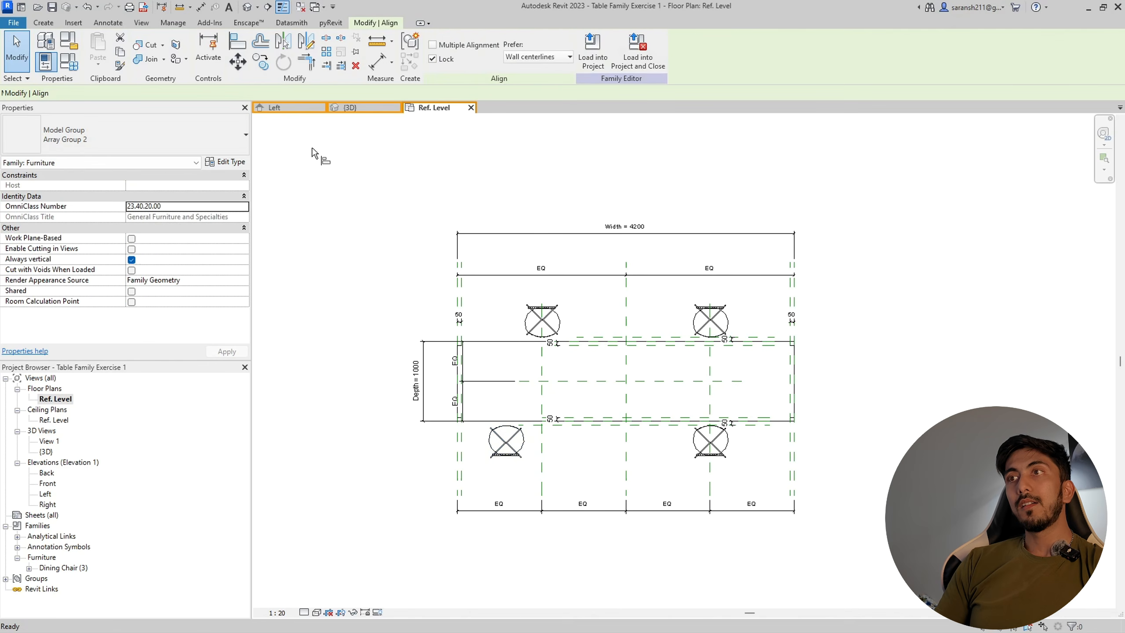
{"action": "left_click", "coordinate": [541, 473]}
{"action": "left_click", "coordinate": [506, 452]}
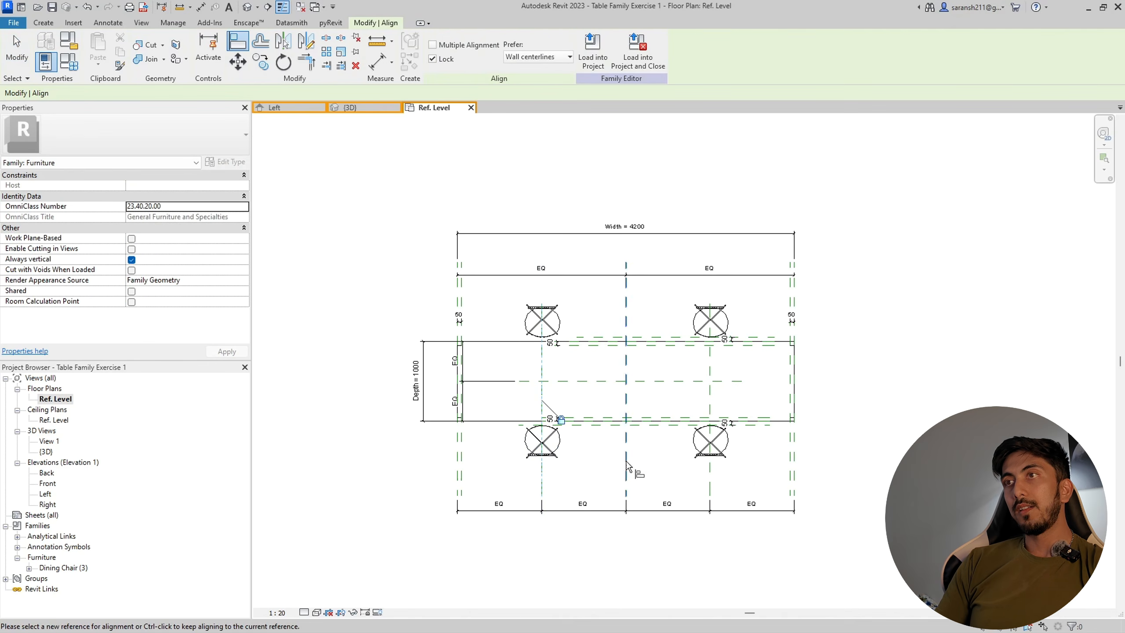
{"action": "key", "text": "Escape"}
{"action": "key", "text": "Escape"}
{"action": "left_click", "coordinate": [542, 445]}
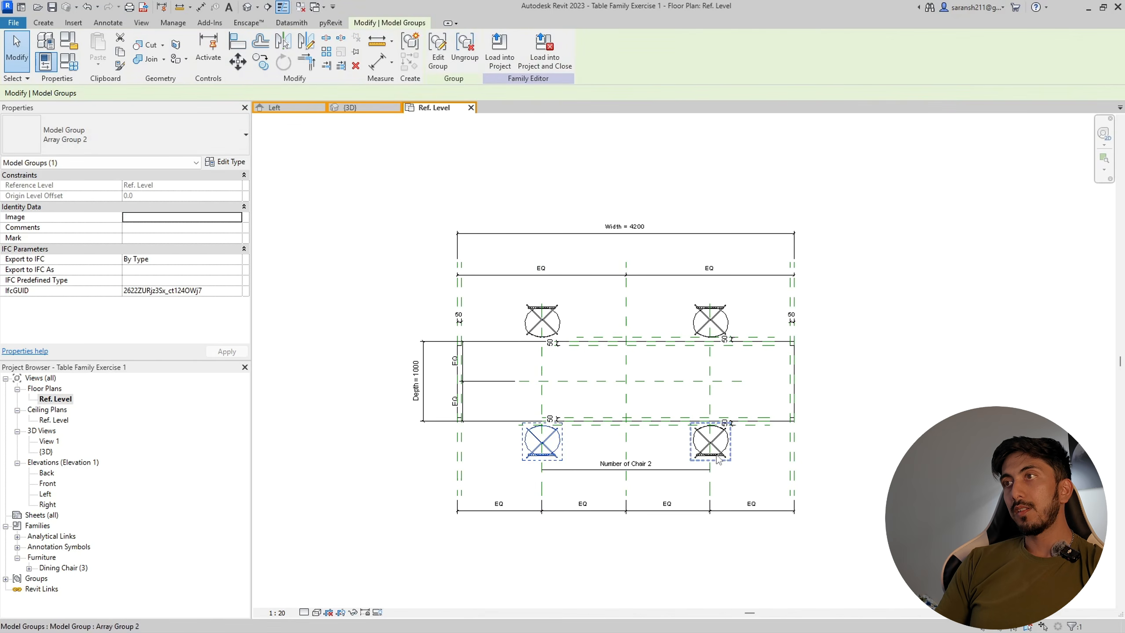
{"action": "key", "text": "Escape"}
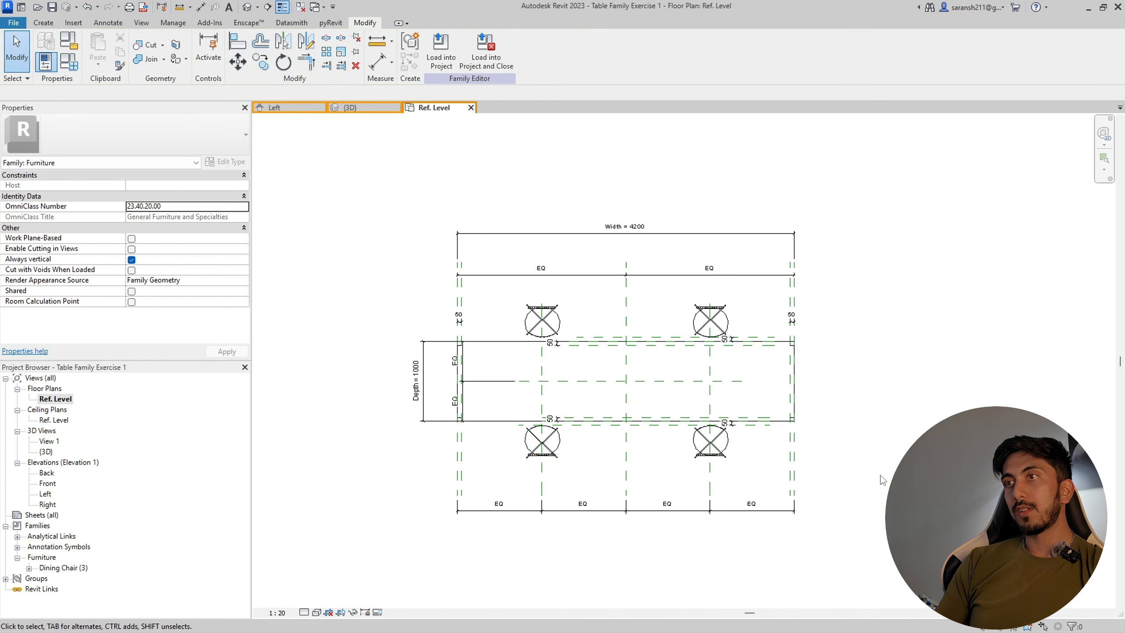
- Set the table Width to 1200 in the family types, removing the constraints that overconstrain the reference planes
{"action": "left_click", "coordinate": [69, 62]}
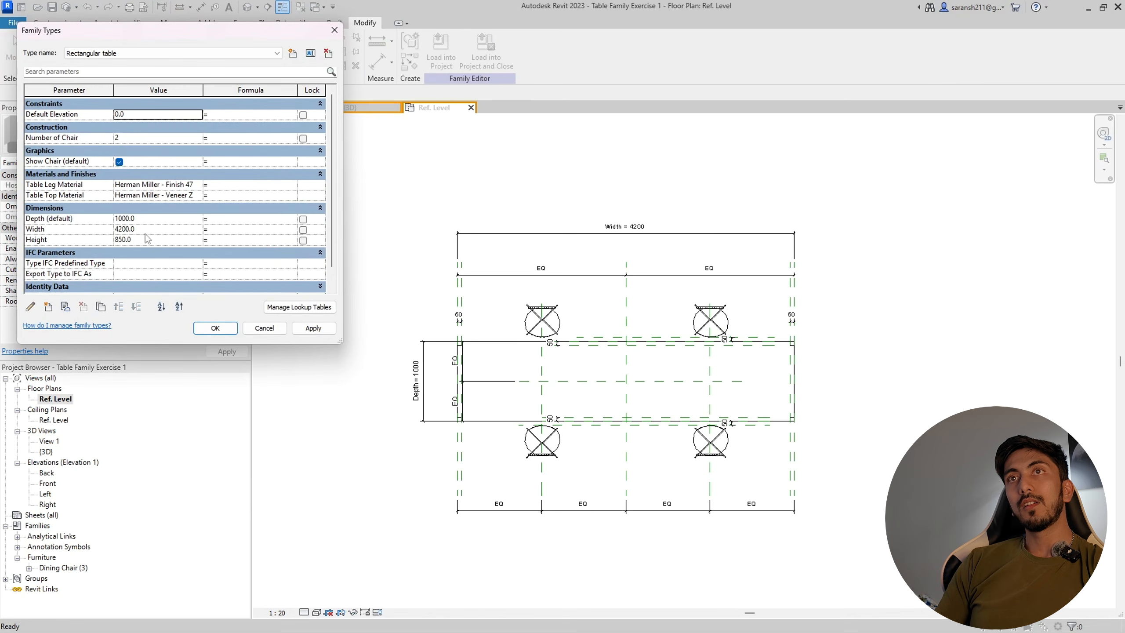
{"action": "left_click", "coordinate": [119, 228]}
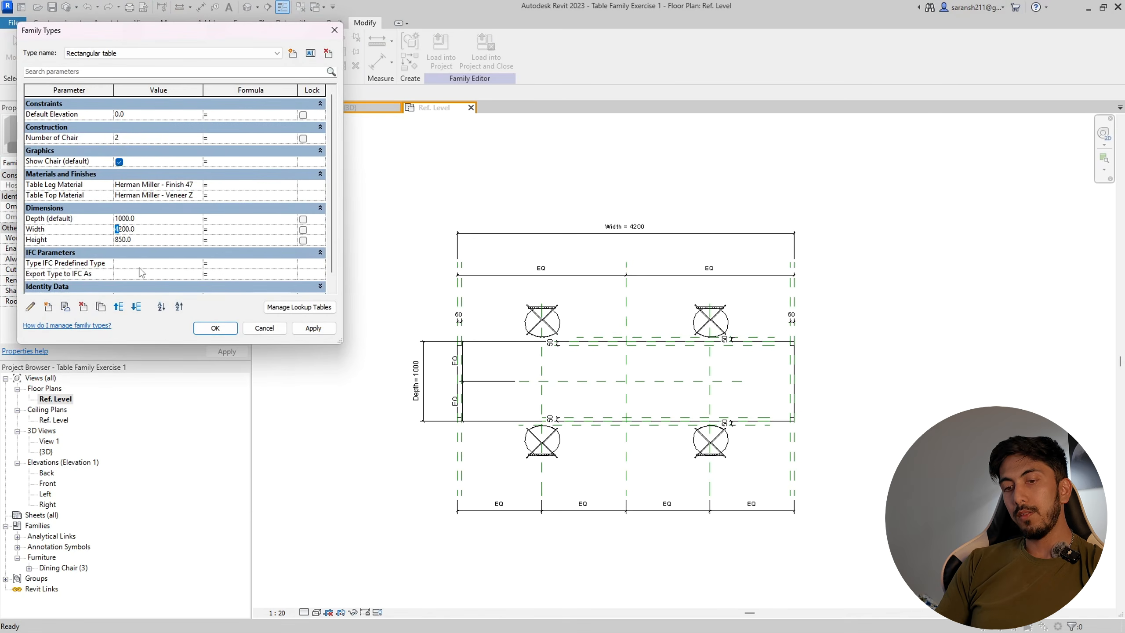
{"action": "type", "text": "1"}
{"action": "left_click", "coordinate": [305, 325]}
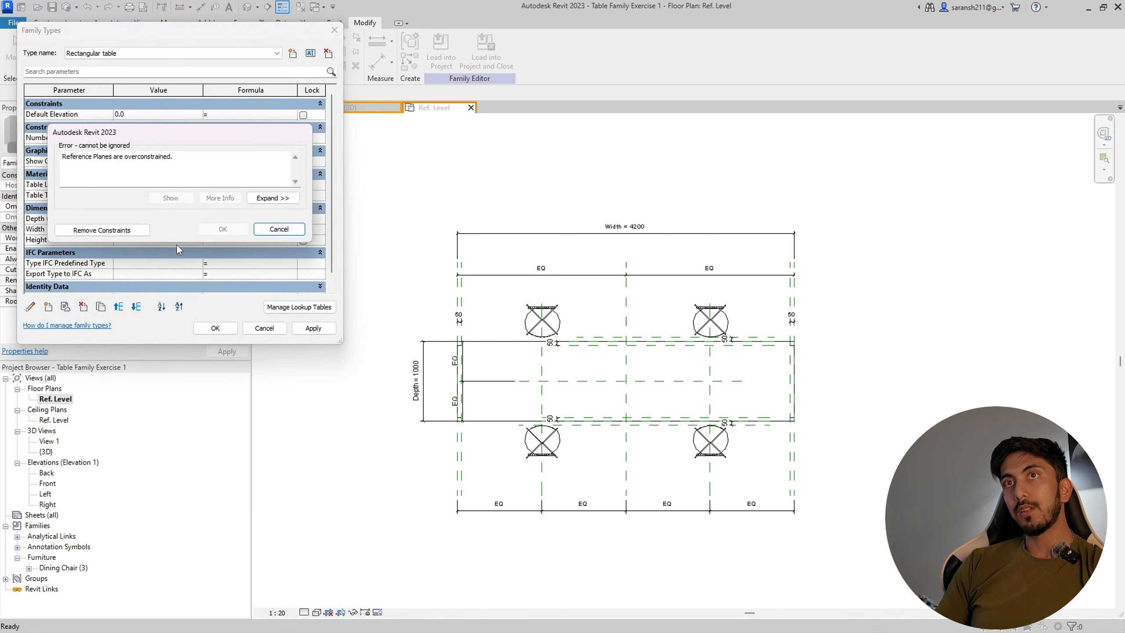
{"action": "left_click", "coordinate": [147, 231]}
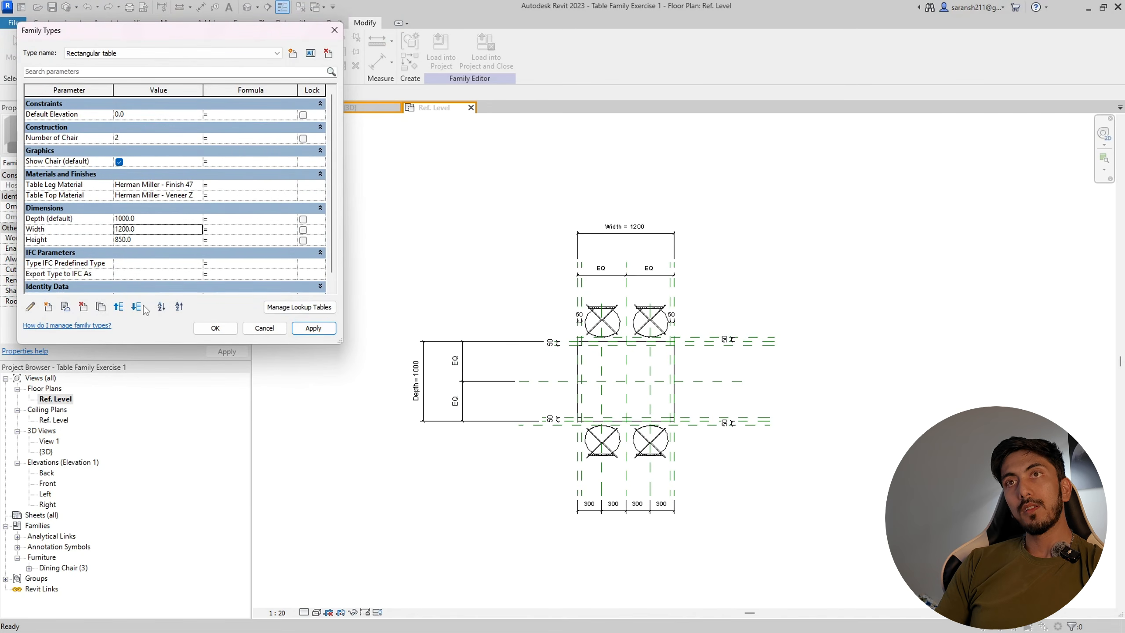
{"action": "left_click", "coordinate": [228, 325]}
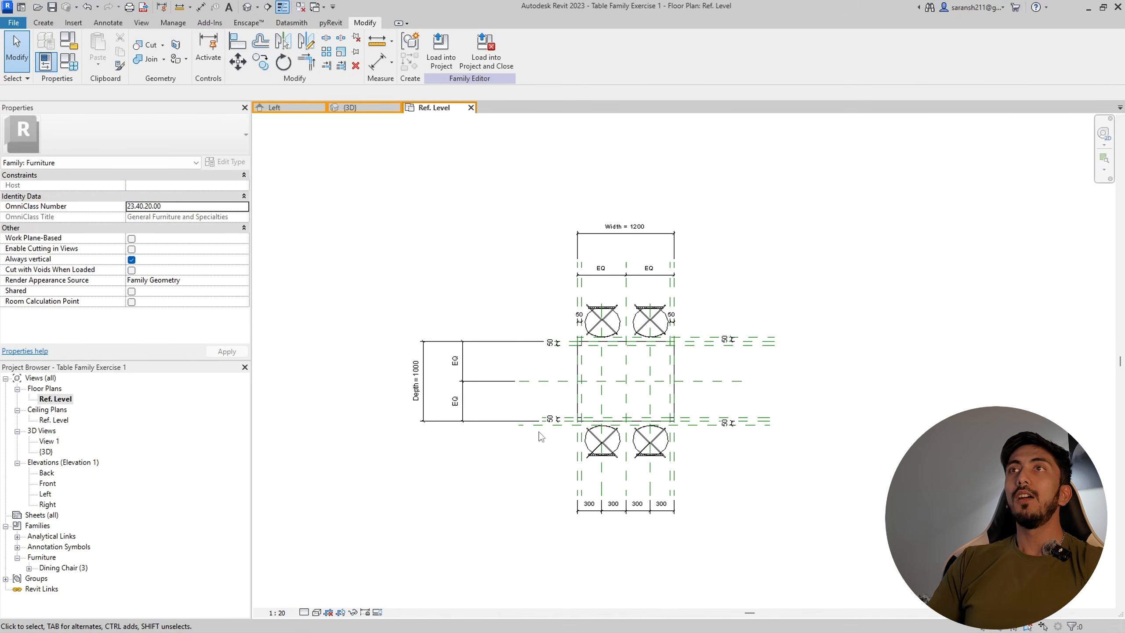
- Try to set Number of Chair to 1 in the family types and discard the edit
{"action": "left_click", "coordinate": [68, 62]}
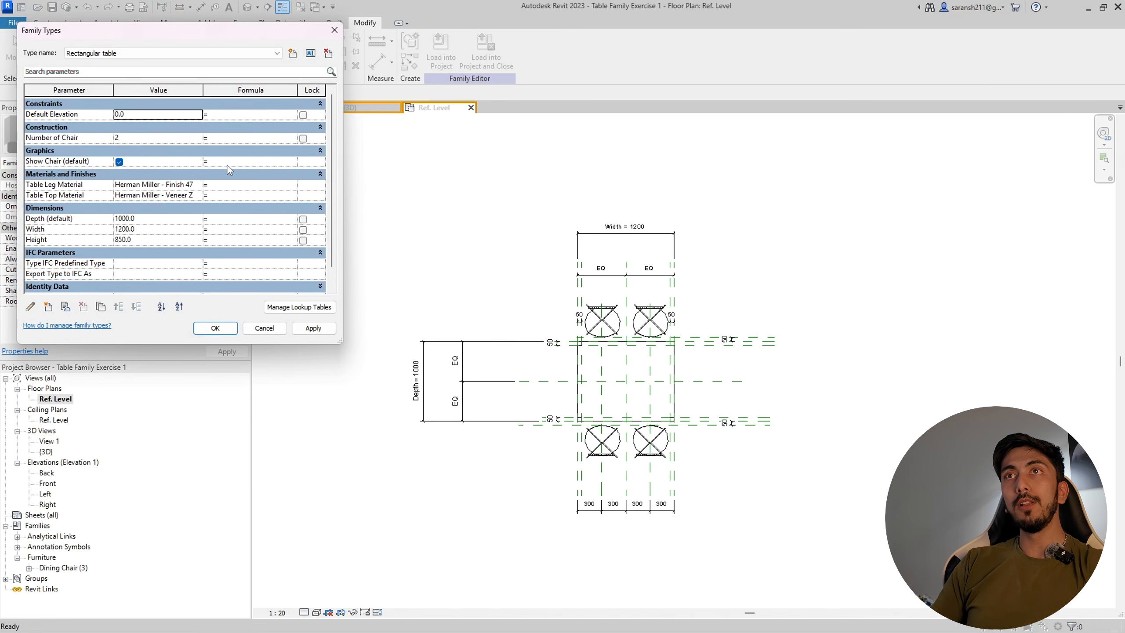
{"action": "left_click", "coordinate": [246, 162]}
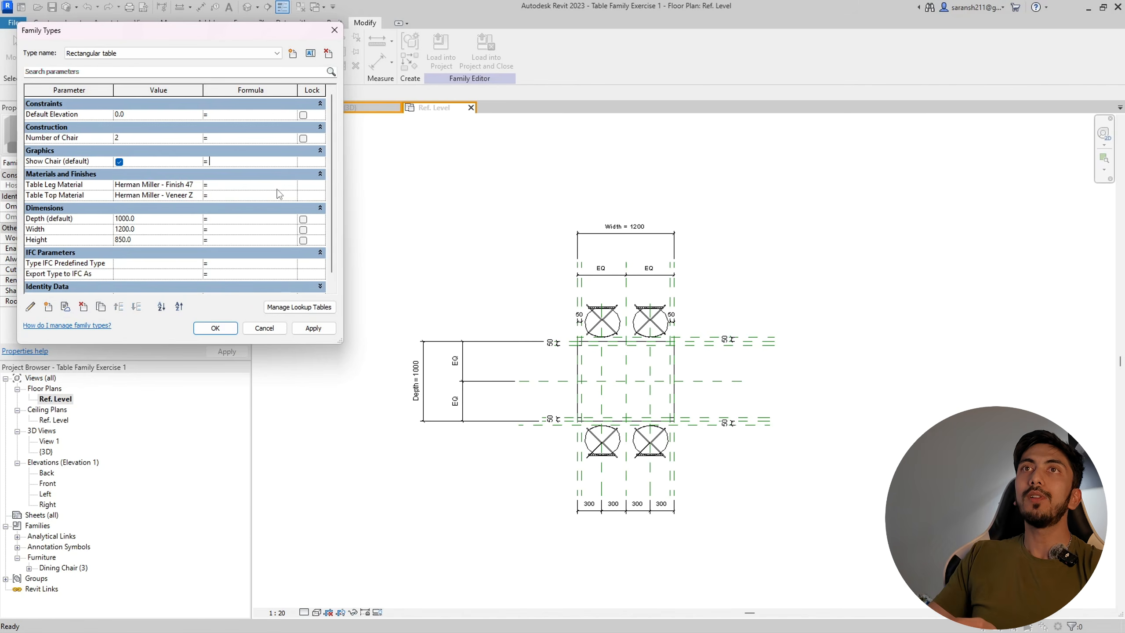
{"action": "left_click", "coordinate": [160, 139]}
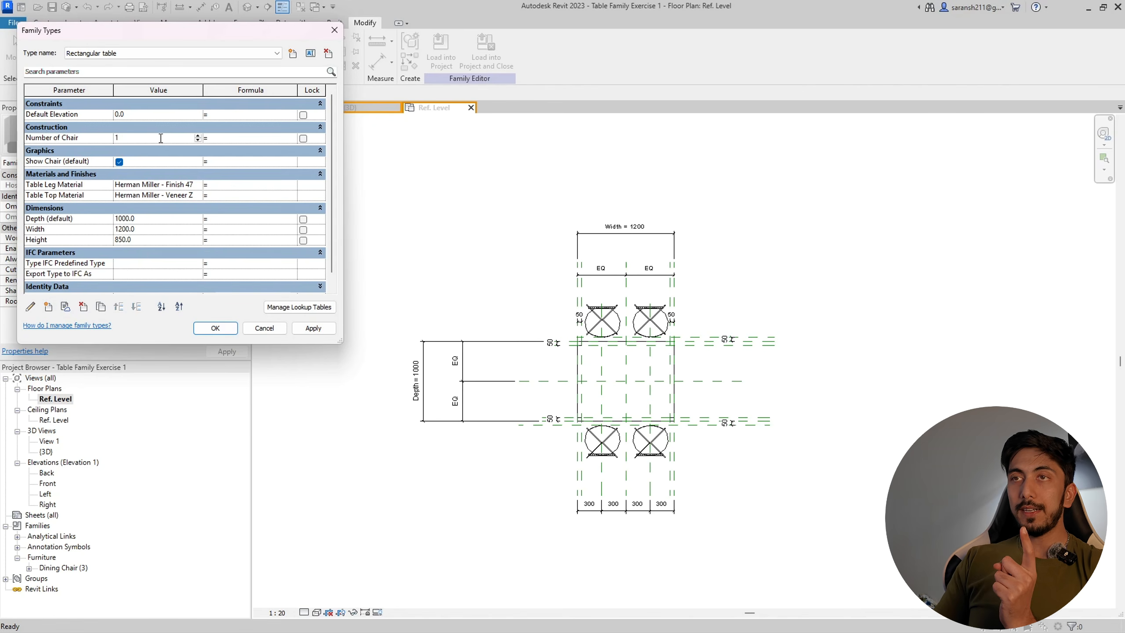
{"action": "type", "text": "1"}
{"action": "left_click", "coordinate": [313, 328]}
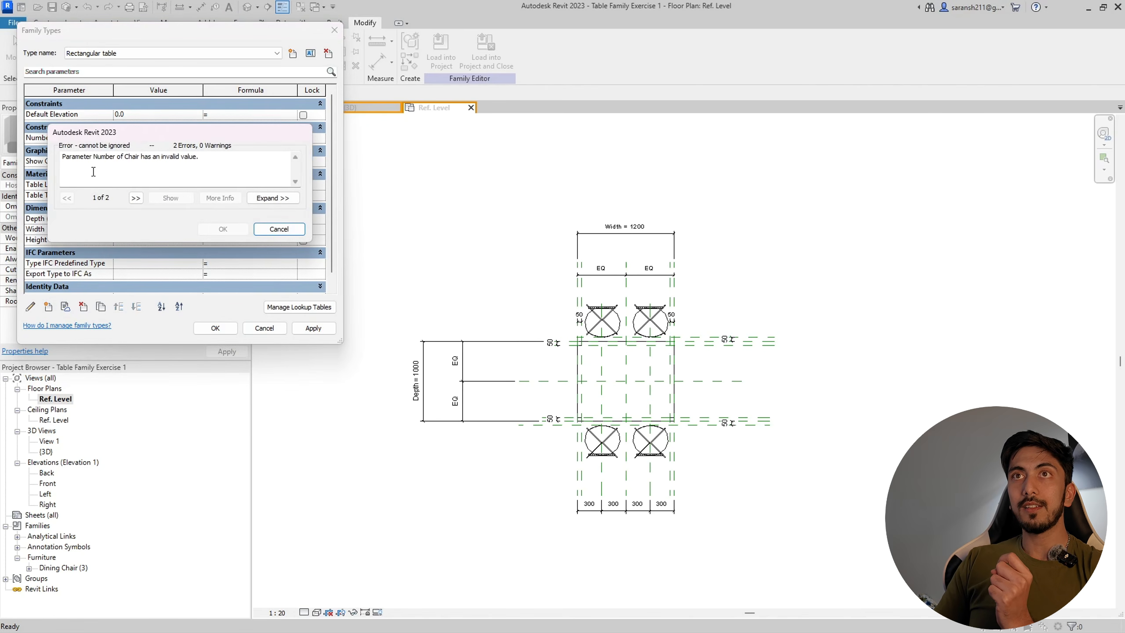
{"action": "left_click_drag", "start_coordinate": [140, 130], "coordinate": [356, 264]}
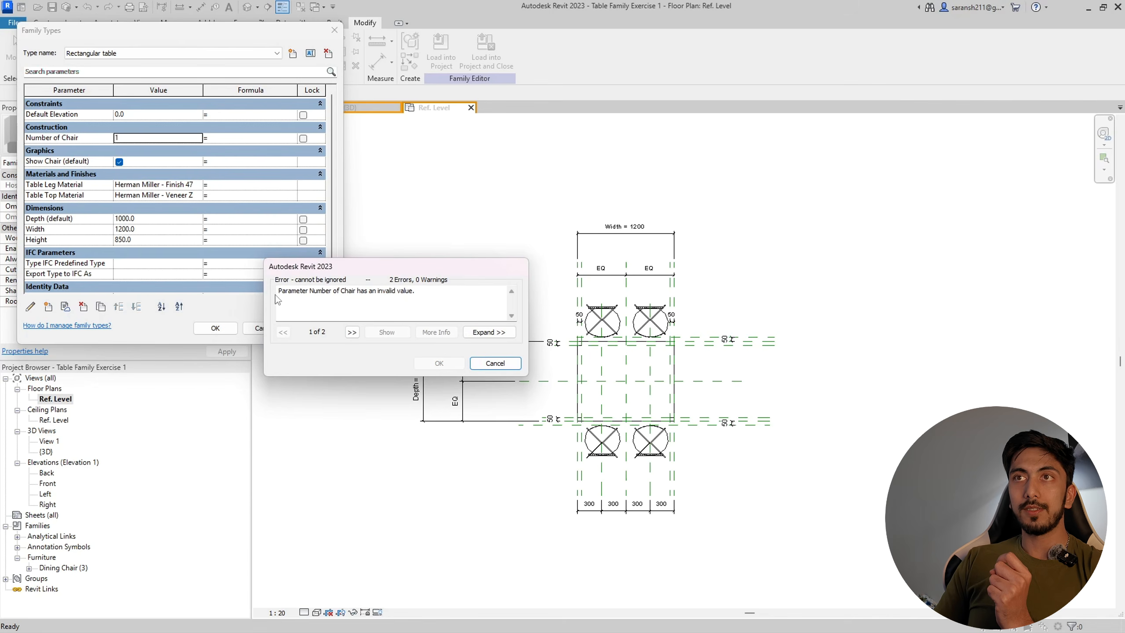
{"action": "left_click_drag", "start_coordinate": [282, 293], "coordinate": [472, 292]}
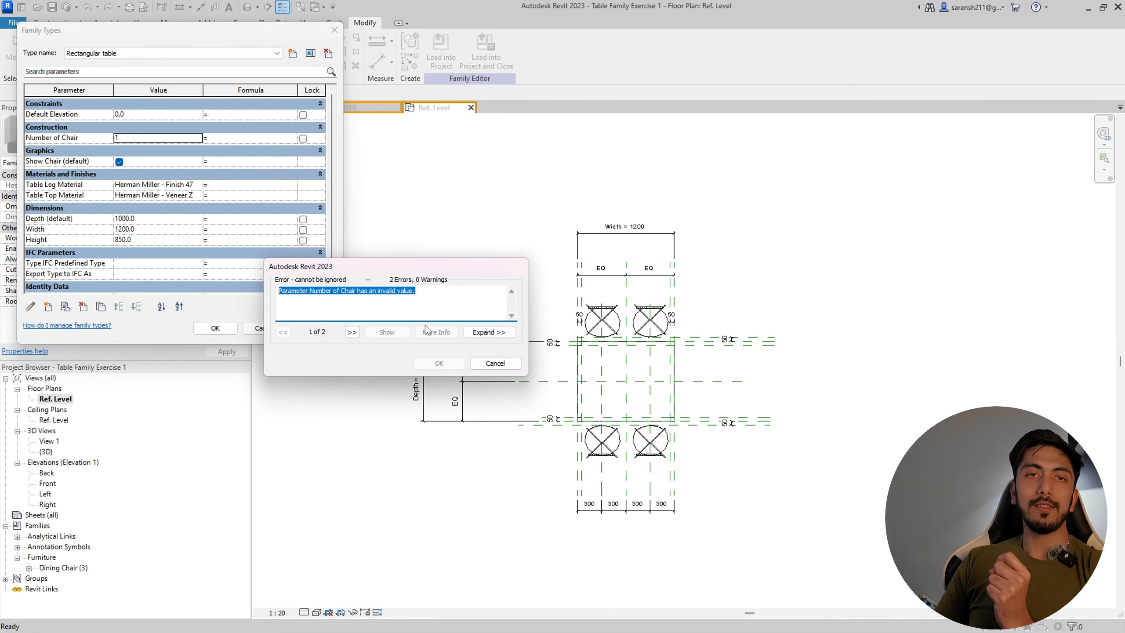
{"action": "left_click", "coordinate": [496, 363]}
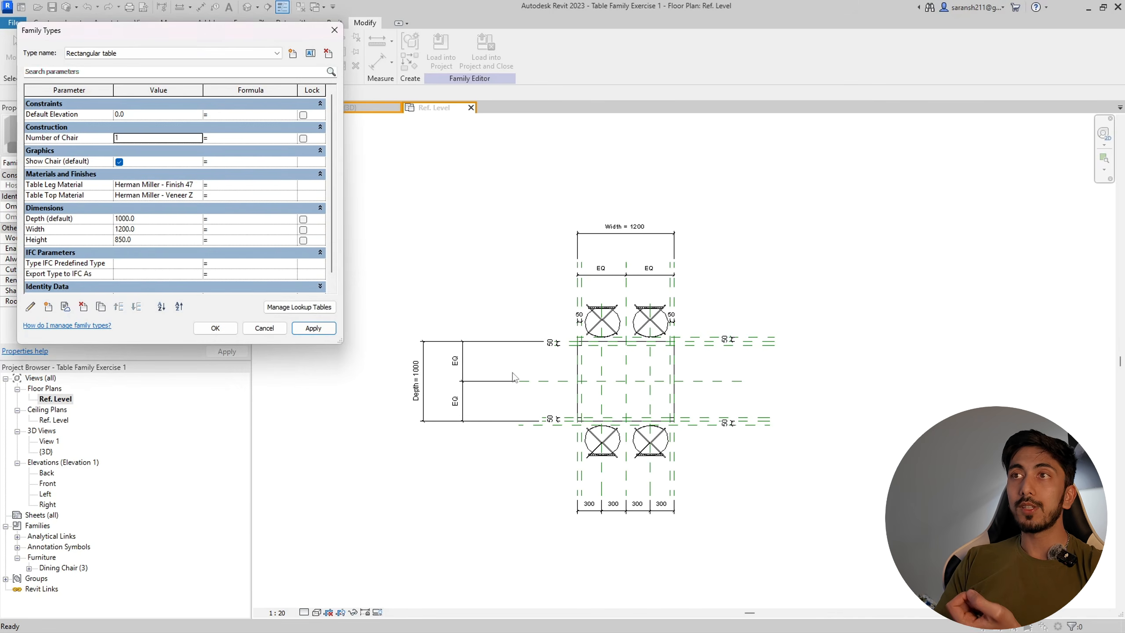
{"action": "left_click", "coordinate": [216, 330]}
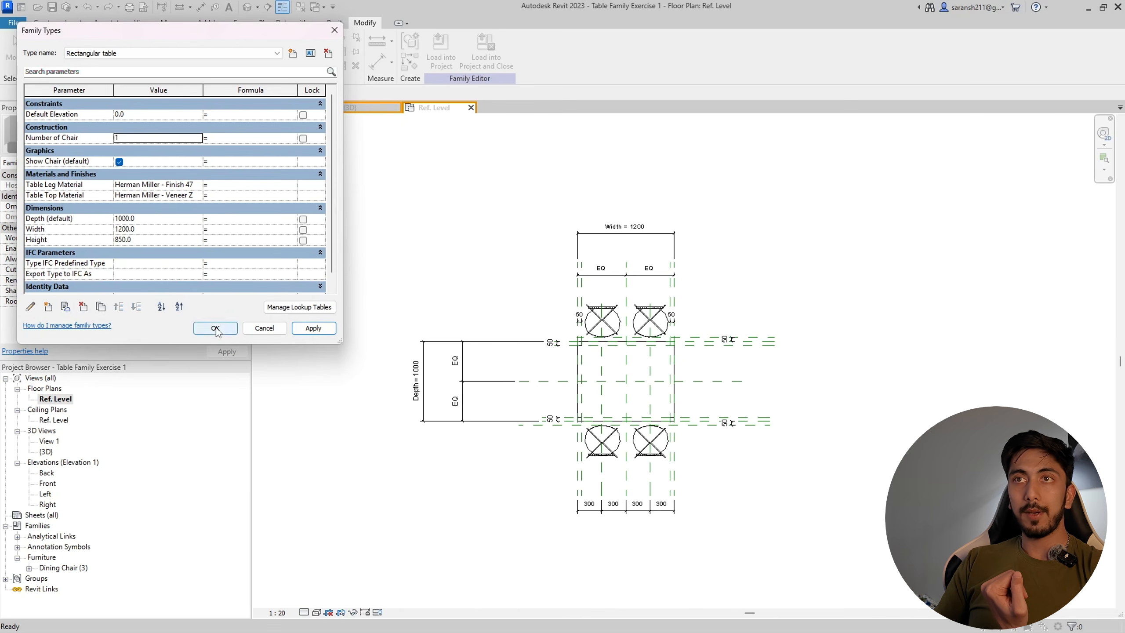
{"action": "left_click", "coordinate": [280, 229]}
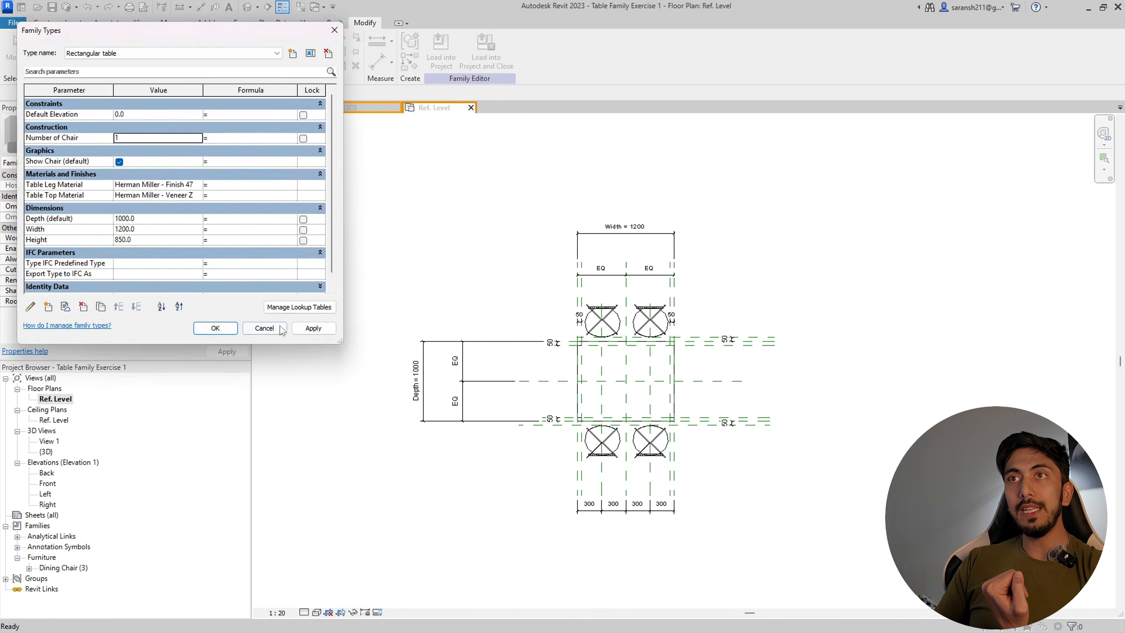
{"action": "left_click", "coordinate": [265, 328]}
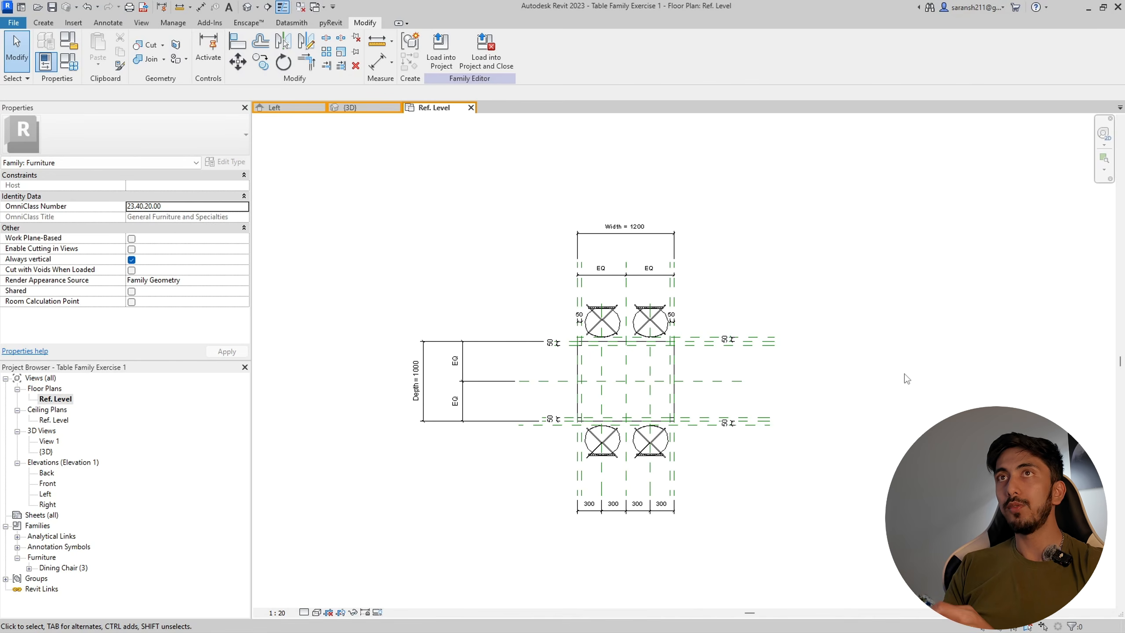
- Change the Number of Chair parameter from a type to an instance parameter
{"action": "left_click", "coordinate": [68, 61]}
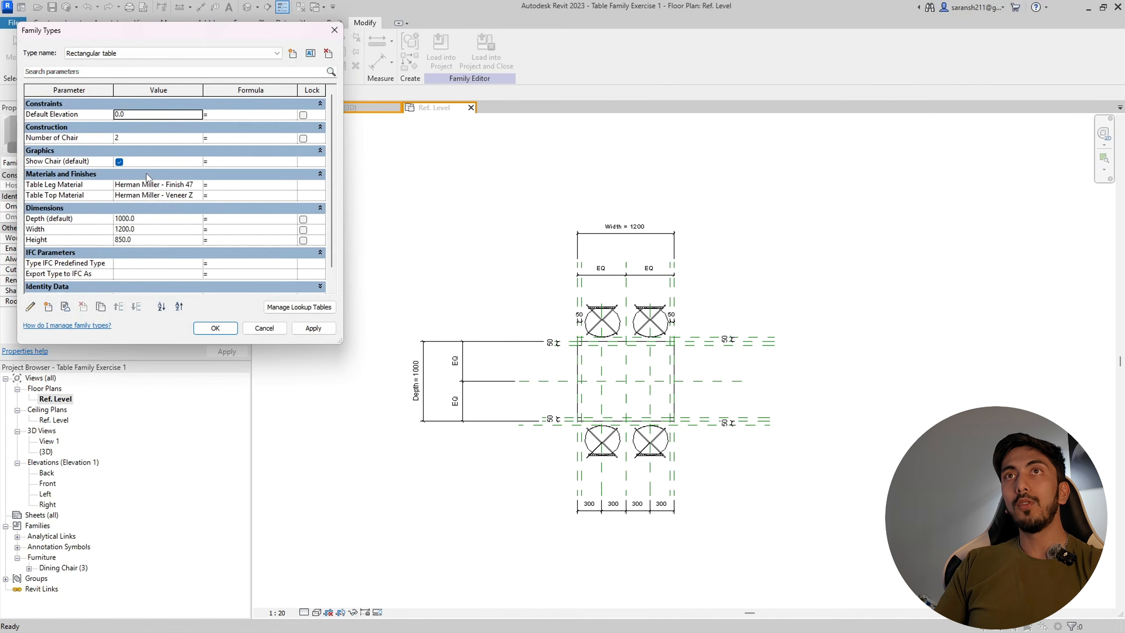
{"action": "left_click", "coordinate": [74, 139]}
{"action": "left_click", "coordinate": [30, 307]}
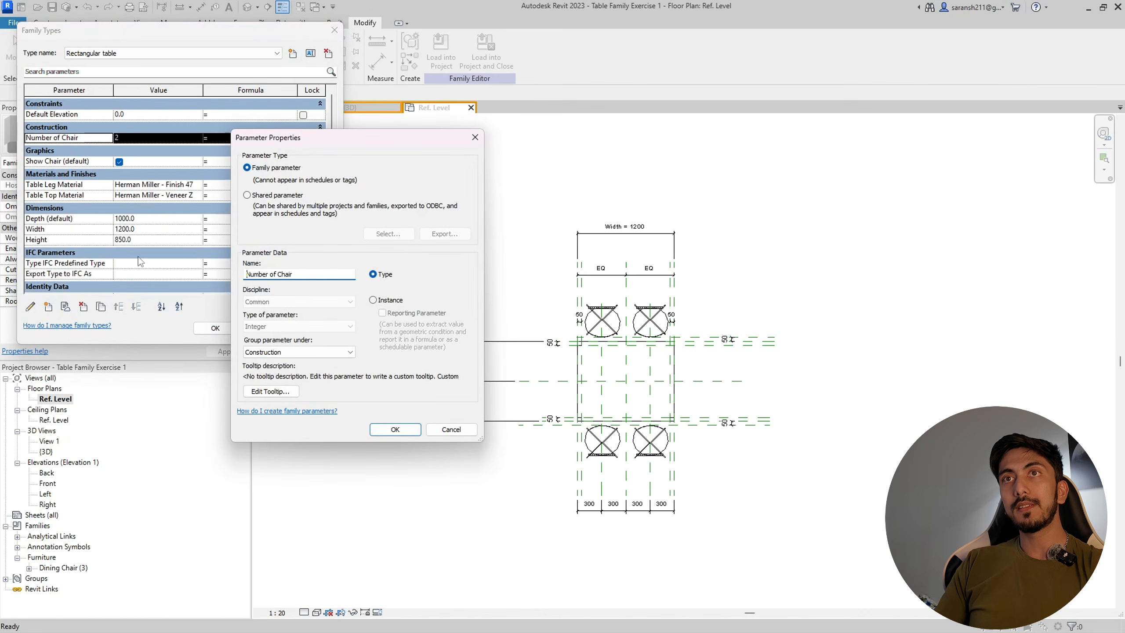
{"action": "left_click", "coordinate": [373, 300]}
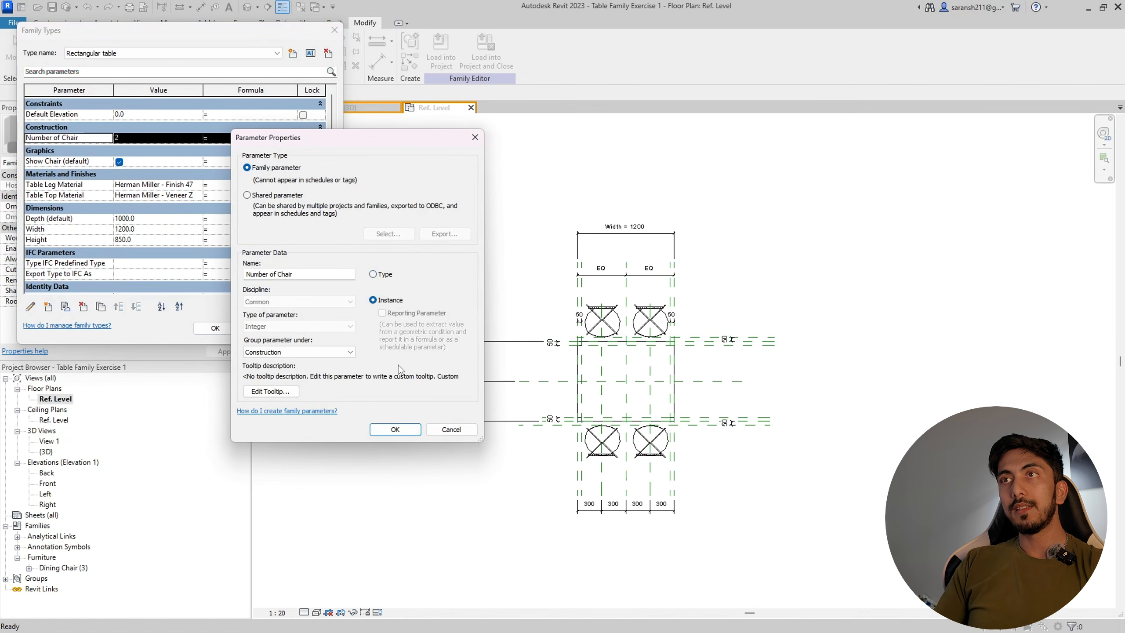
{"action": "left_click", "coordinate": [398, 429]}
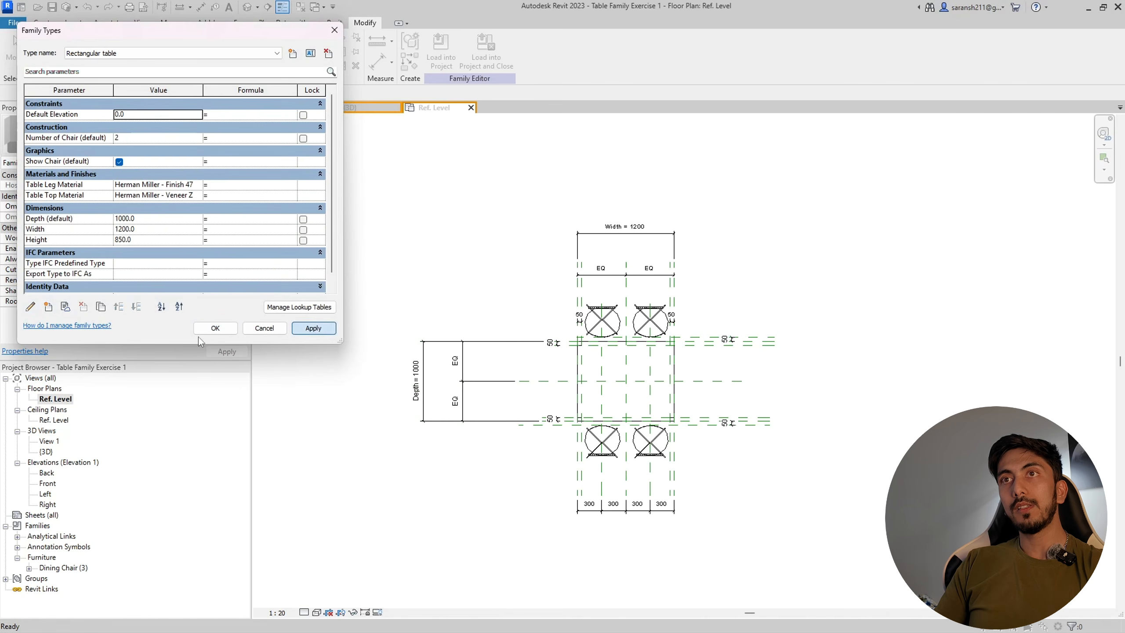
{"action": "left_click", "coordinate": [215, 328]}
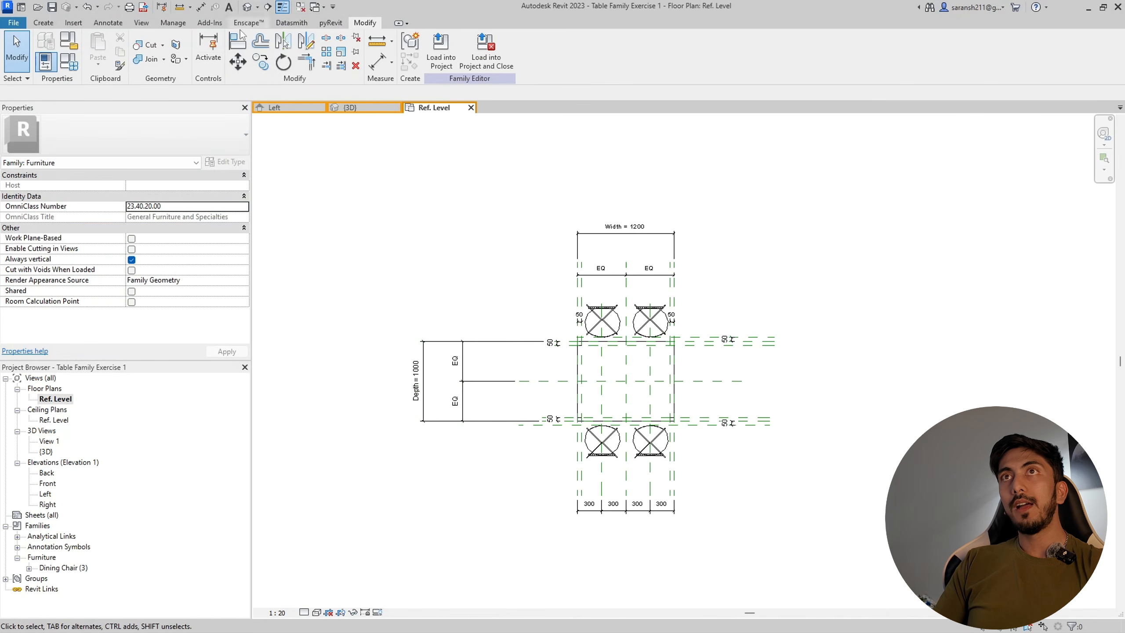
- Open the Sample Architecture Project and display its Level 1 floor plan around the Kitchen & Dining room
{"action": "left_click", "coordinate": [21, 6]}
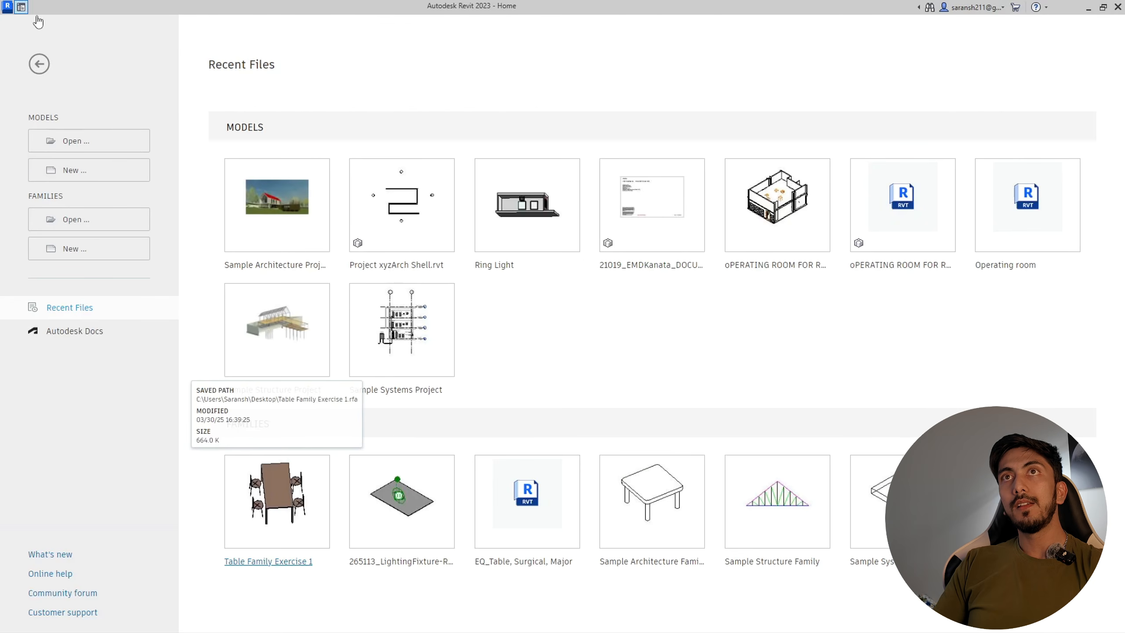
{"action": "left_click", "coordinate": [297, 265]}
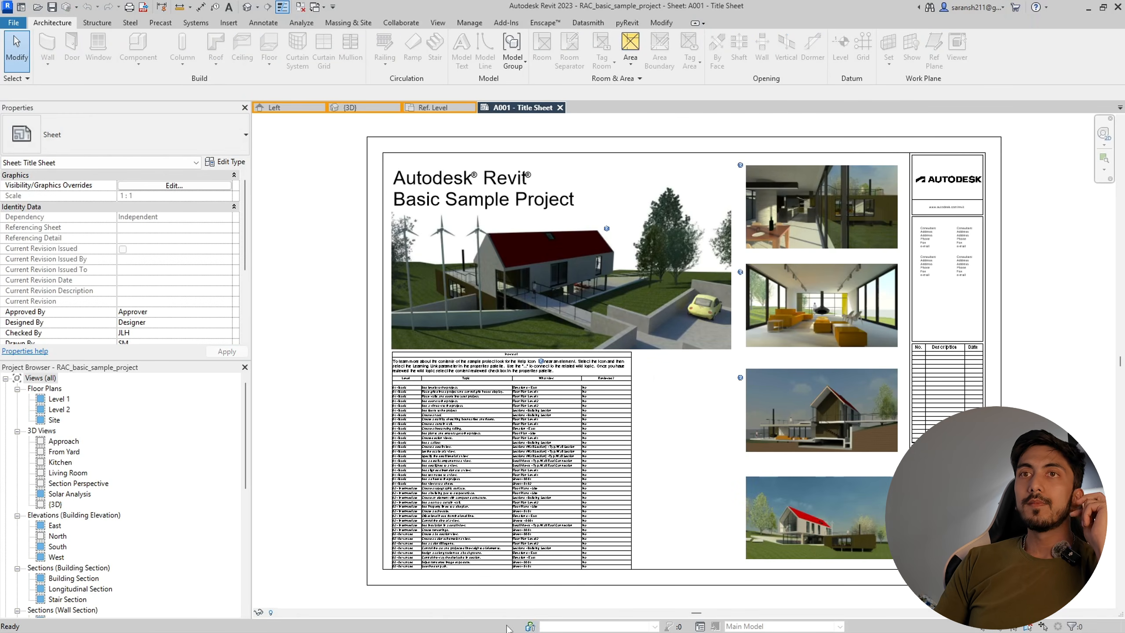
{"action": "double_click", "coordinate": [59, 400]}
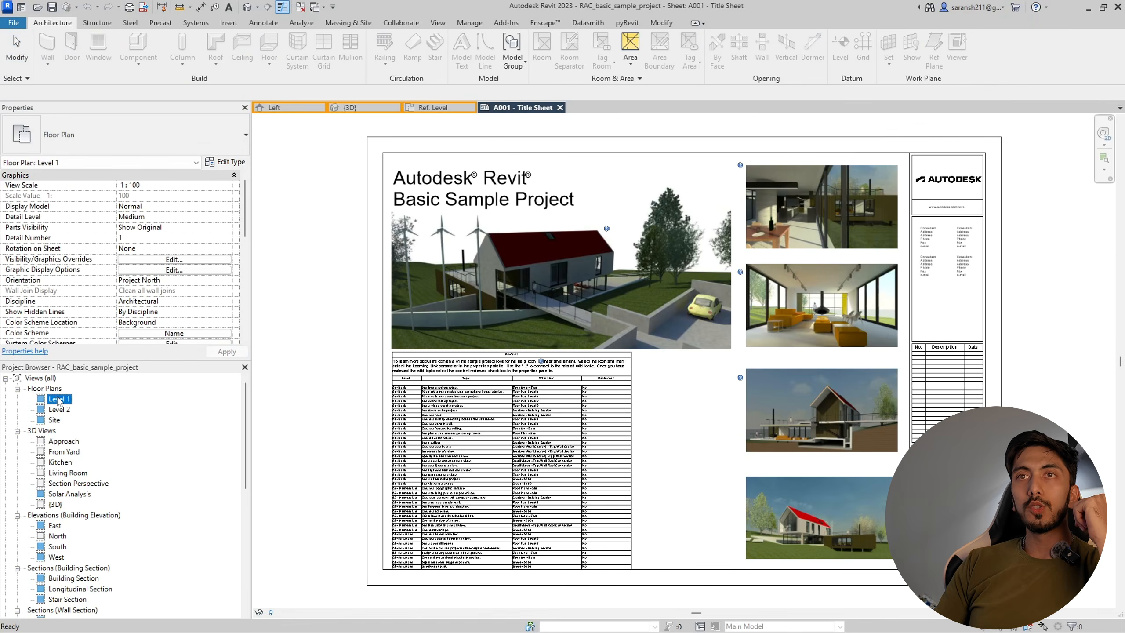
{"action": "scroll", "coordinate": [656, 301], "scroll_direction": "up", "scroll_amount": 4}
{"action": "scroll", "coordinate": [651, 266], "scroll_direction": "down", "scroll_amount": 4}
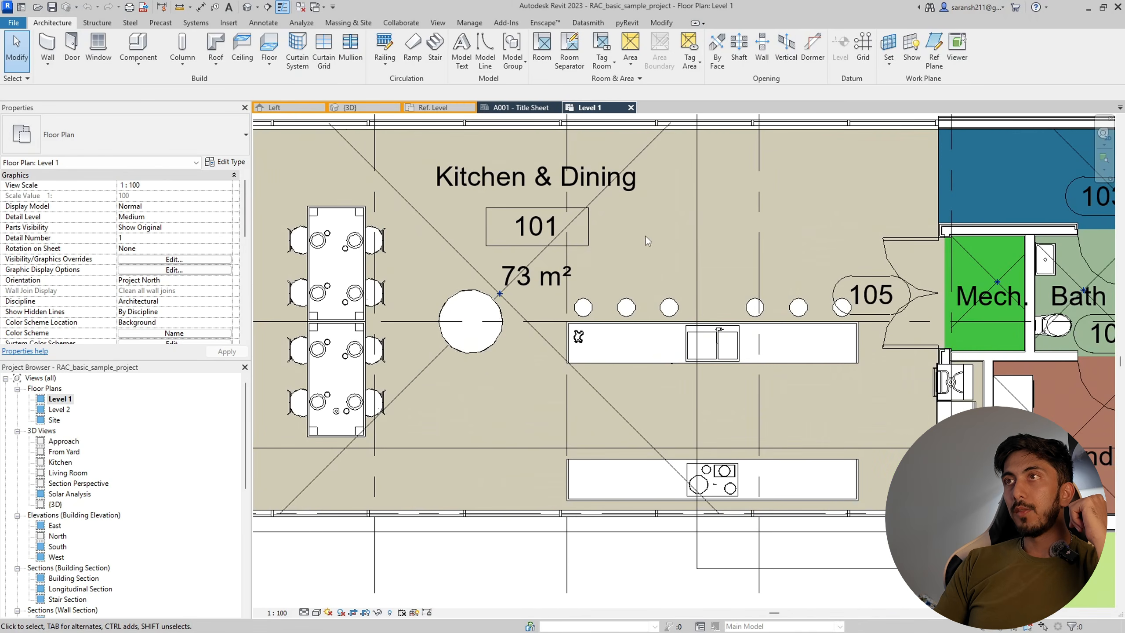
- Load the table family into the sample project and place one table in Kitchen & Dining, above the sink counter near door 105
{"action": "left_click", "coordinate": [441, 109]}
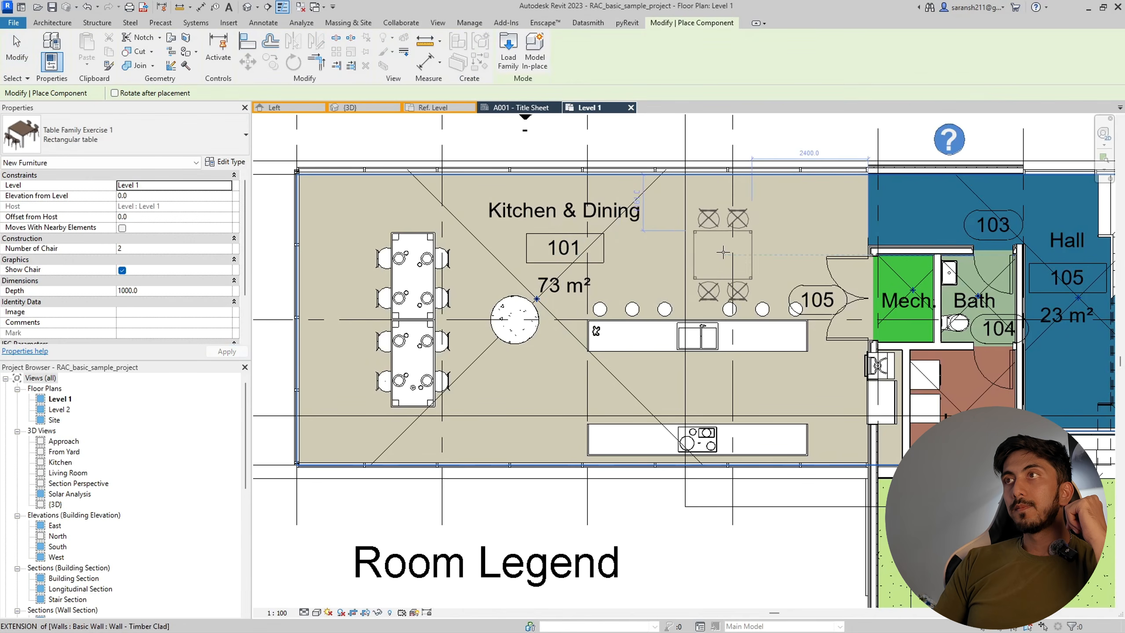
{"action": "left_click", "coordinate": [776, 242]}
{"action": "key", "text": "Escape"}
{"action": "key", "text": "Escape"}
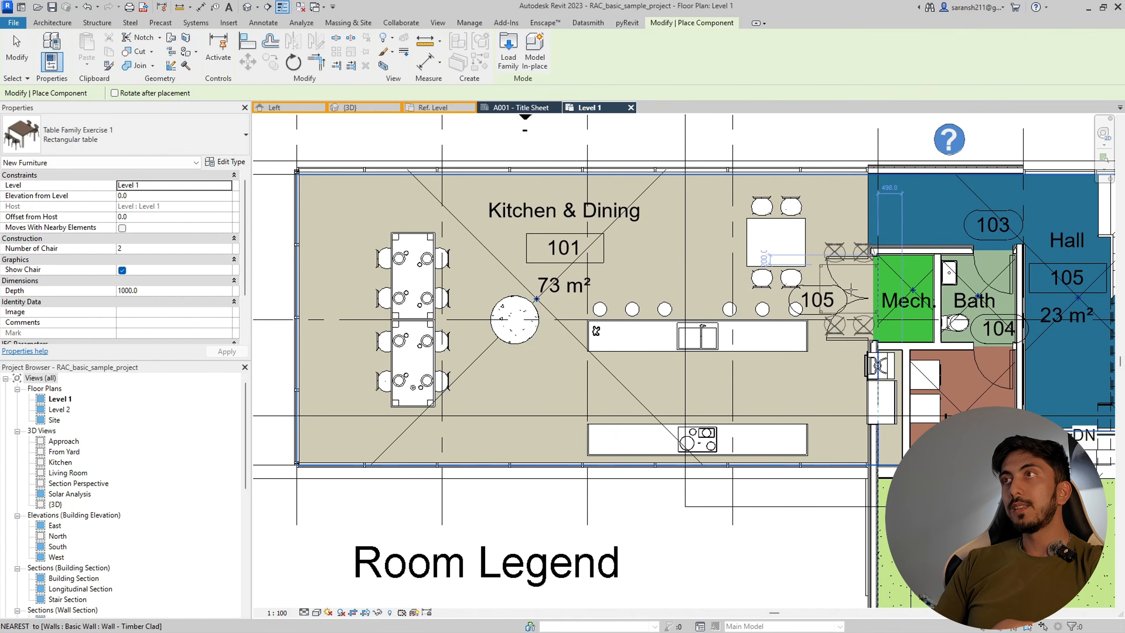
- Shorten the placed table to a depth of about 559 by moving its lower edge inward
{"action": "left_click", "coordinate": [790, 250]}
{"action": "scroll", "coordinate": [835, 244], "scroll_direction": "up", "scroll_amount": 3}
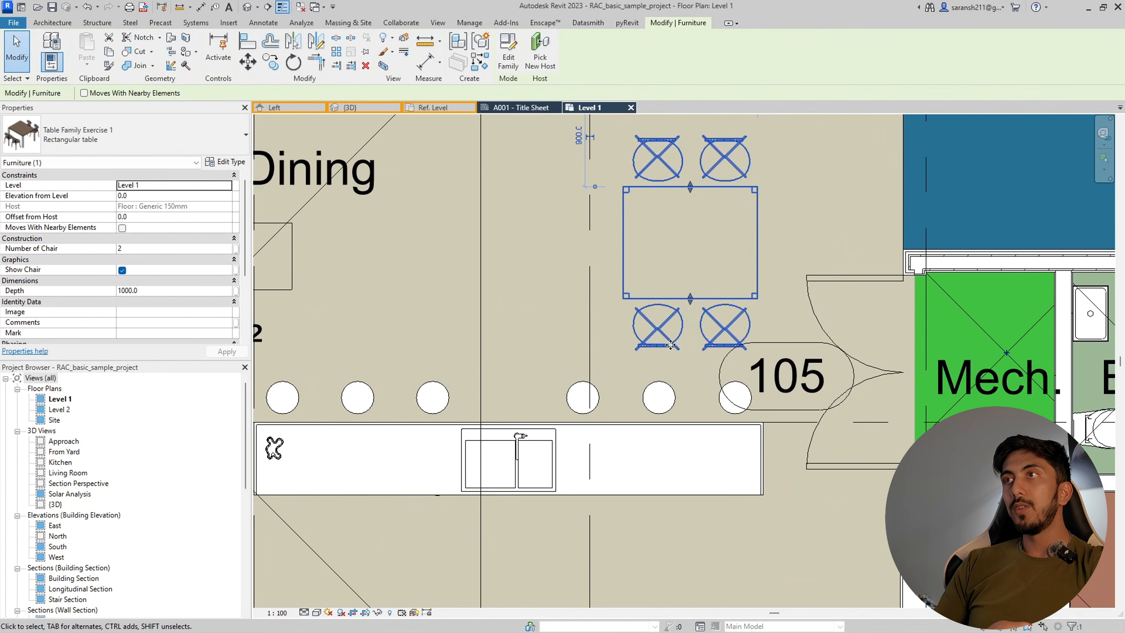
{"action": "key", "text": "Escape"}
{"action": "scroll", "coordinate": [943, 473], "scroll_direction": "down", "scroll_amount": 4}
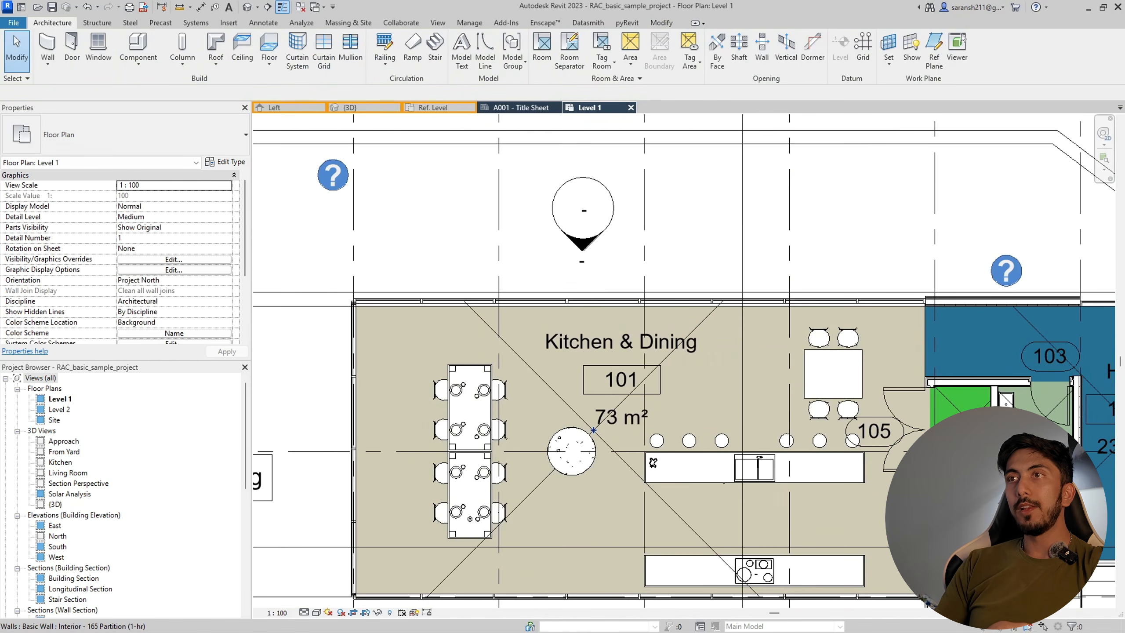
{"action": "scroll", "coordinate": [898, 461], "scroll_direction": "up", "scroll_amount": 2}
{"action": "left_click", "coordinate": [778, 367]}
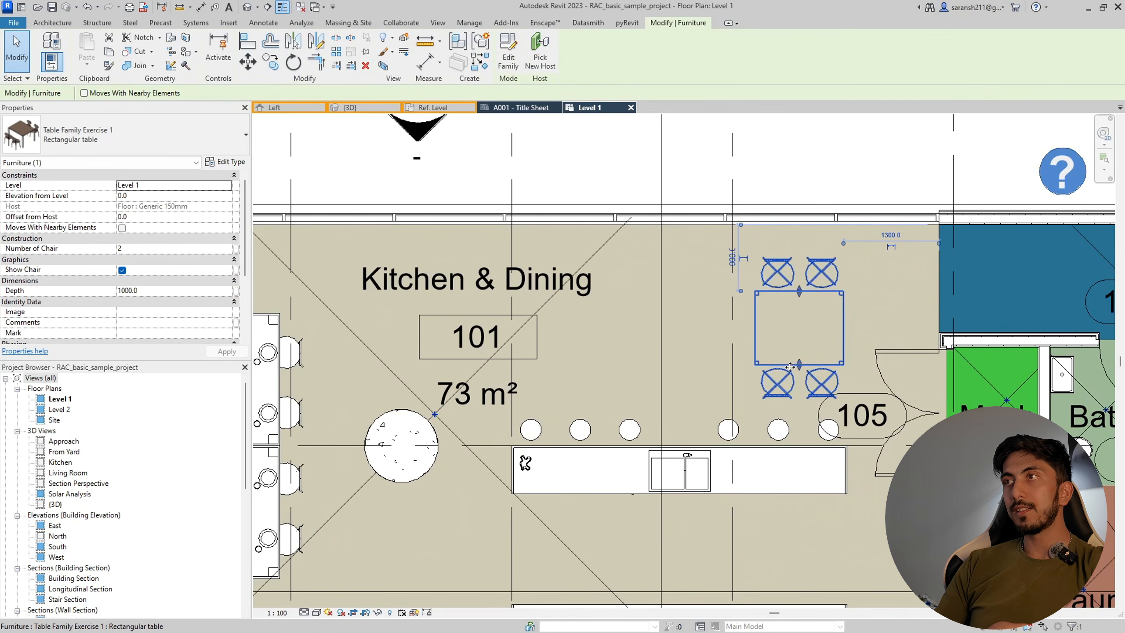
{"action": "left_click_drag", "start_coordinate": [799, 367], "coordinate": [802, 332]}
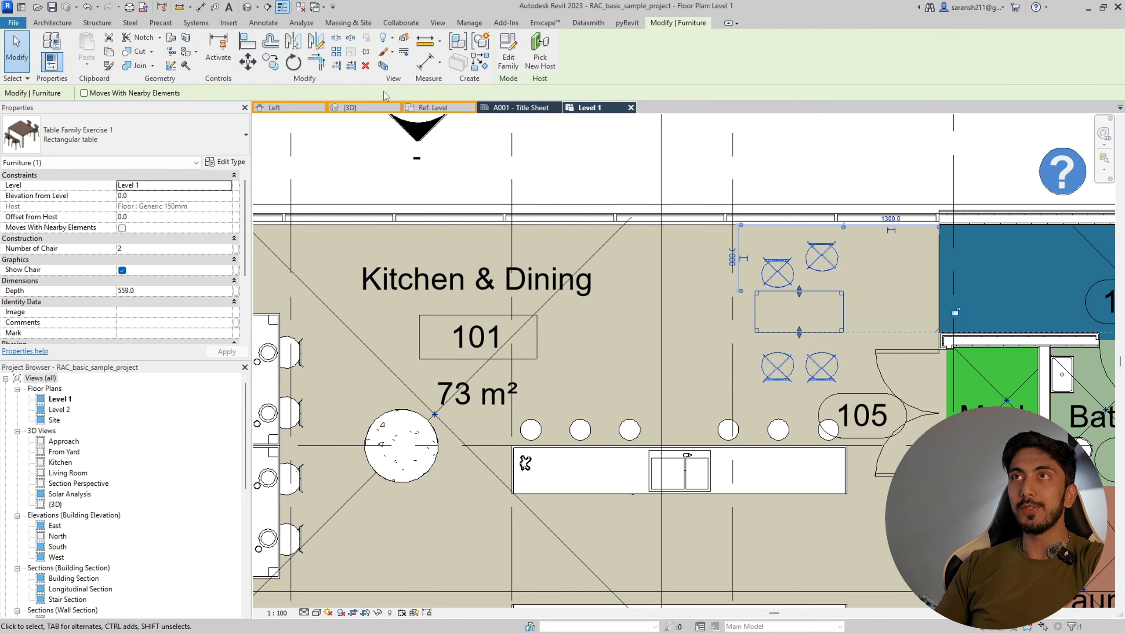
- In the table family's Ref. Level plan, draw a horizontal reference plane along the backs of the upper chairs
{"action": "left_click", "coordinate": [432, 108]}
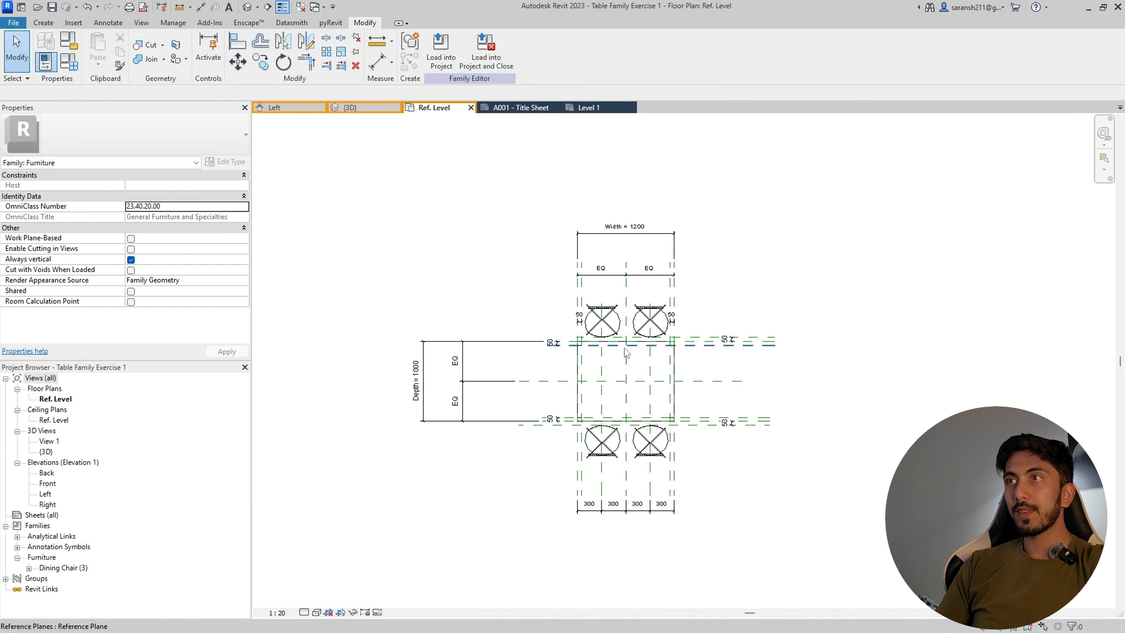
{"action": "left_click", "coordinate": [43, 22]}
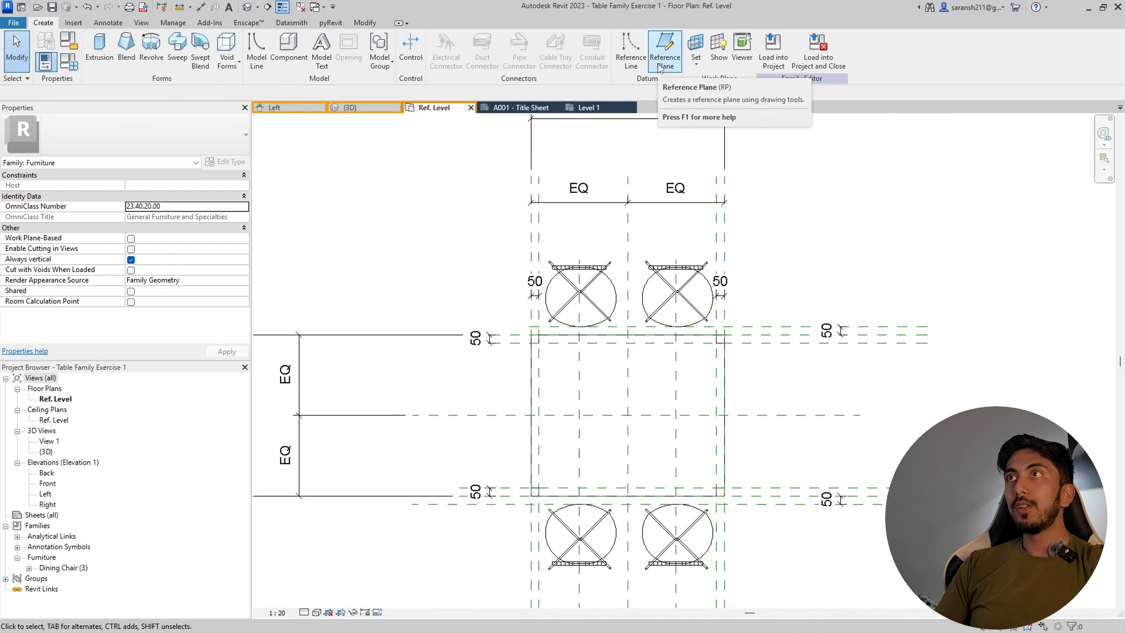
{"action": "left_click", "coordinate": [665, 50]}
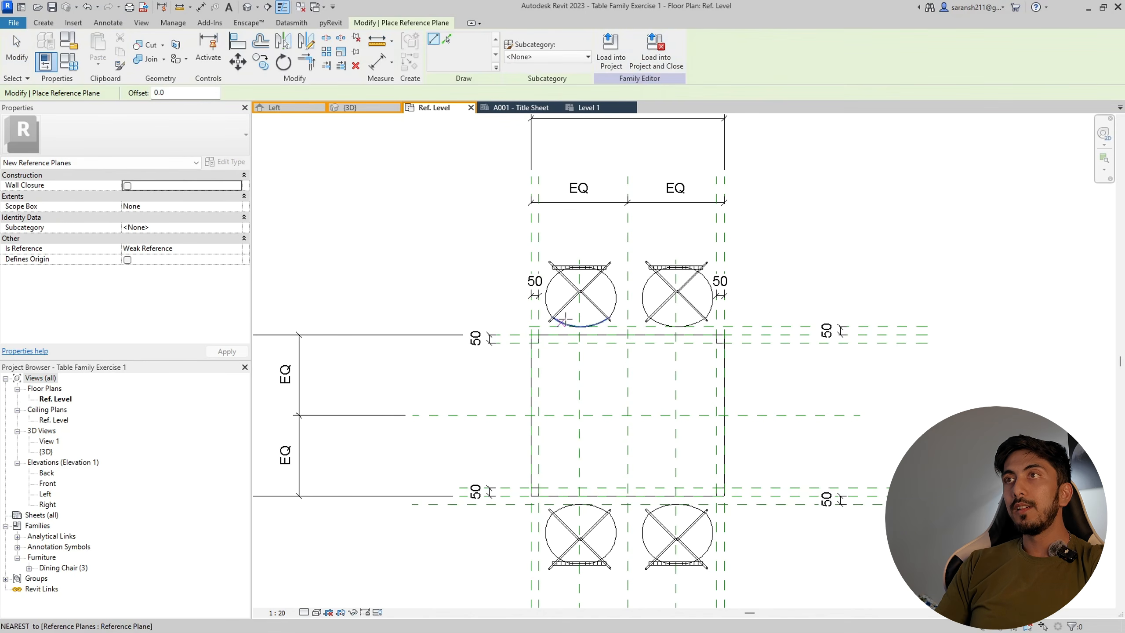
{"action": "left_click", "coordinate": [573, 260]}
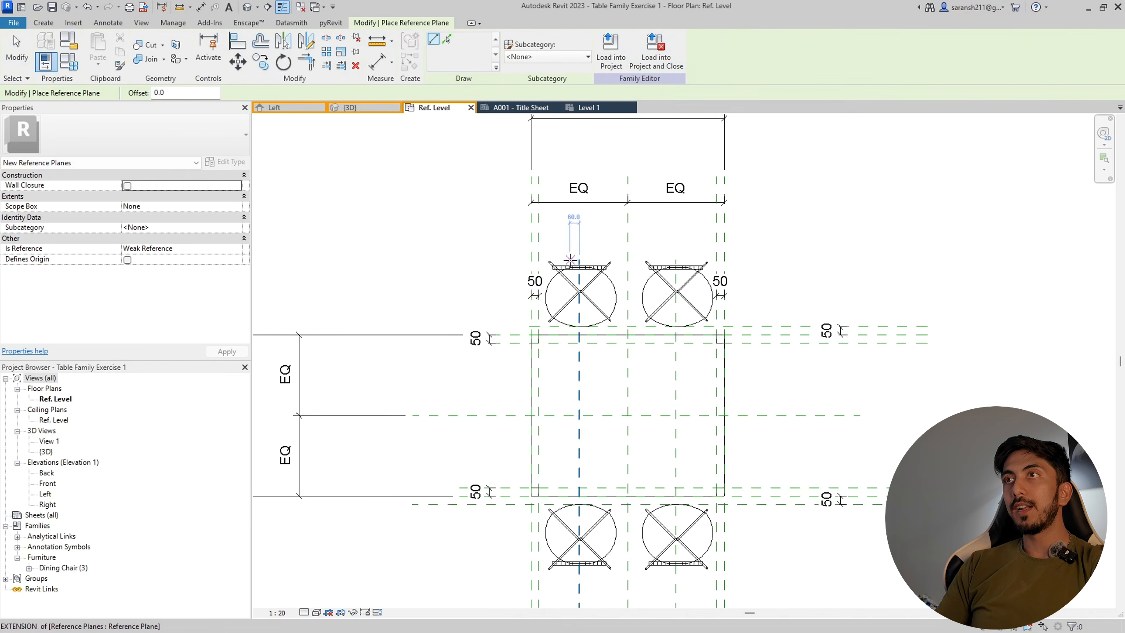
{"action": "scroll", "coordinate": [572, 261], "scroll_direction": "up", "scroll_amount": 3}
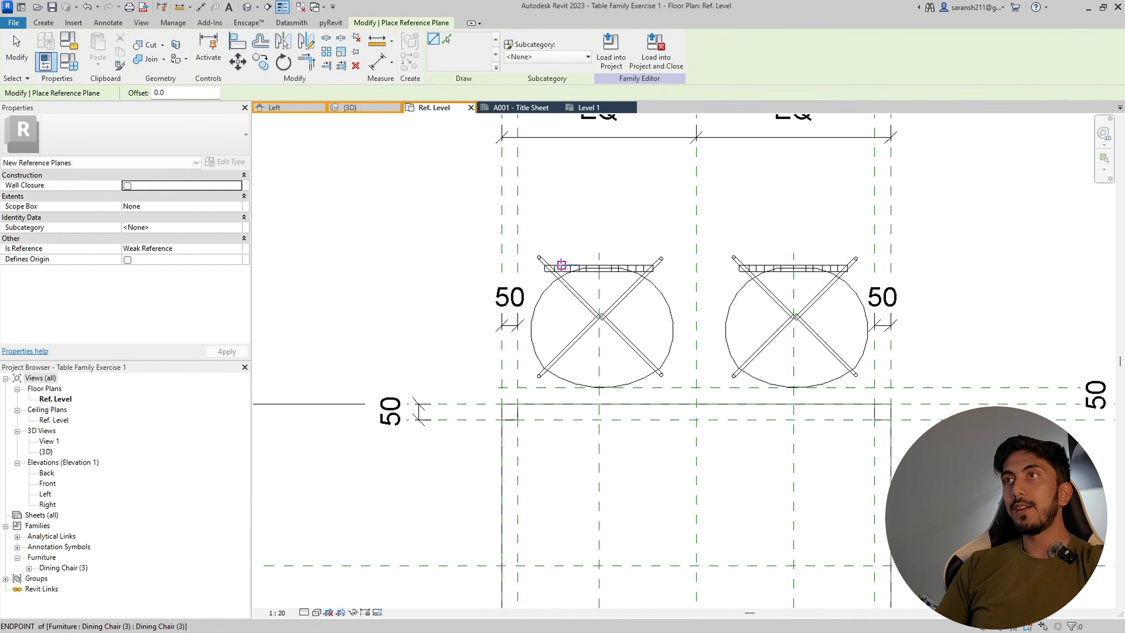
{"action": "scroll", "coordinate": [301, 281], "scroll_direction": "down", "scroll_amount": 3}
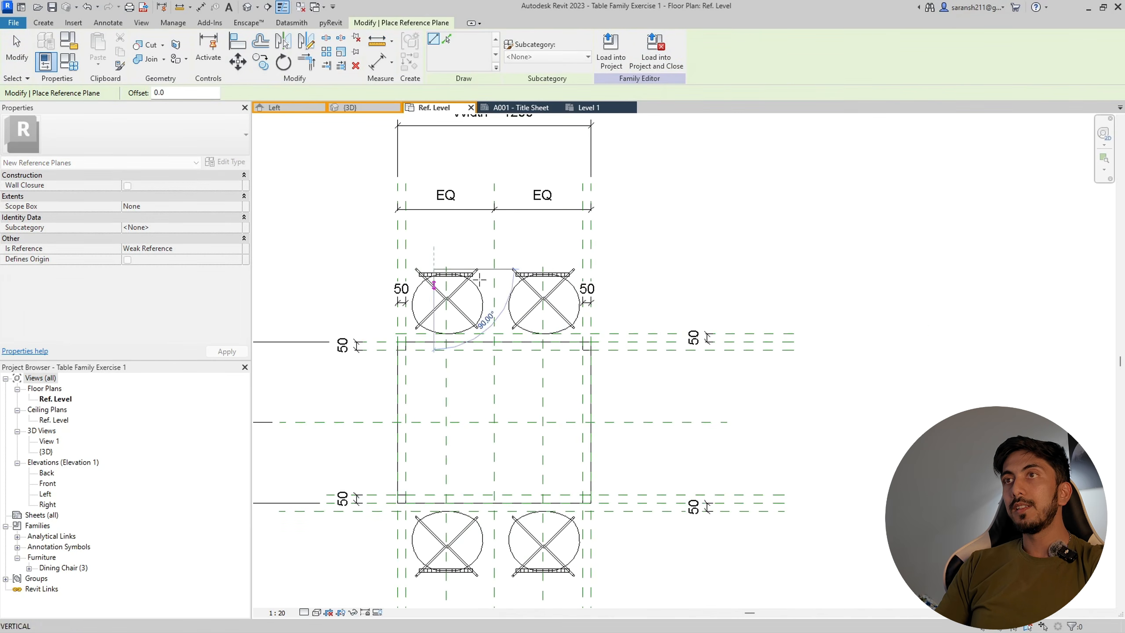
{"action": "left_click", "coordinate": [830, 268]}
{"action": "scroll", "coordinate": [904, 354], "scroll_direction": "down", "scroll_amount": 3}
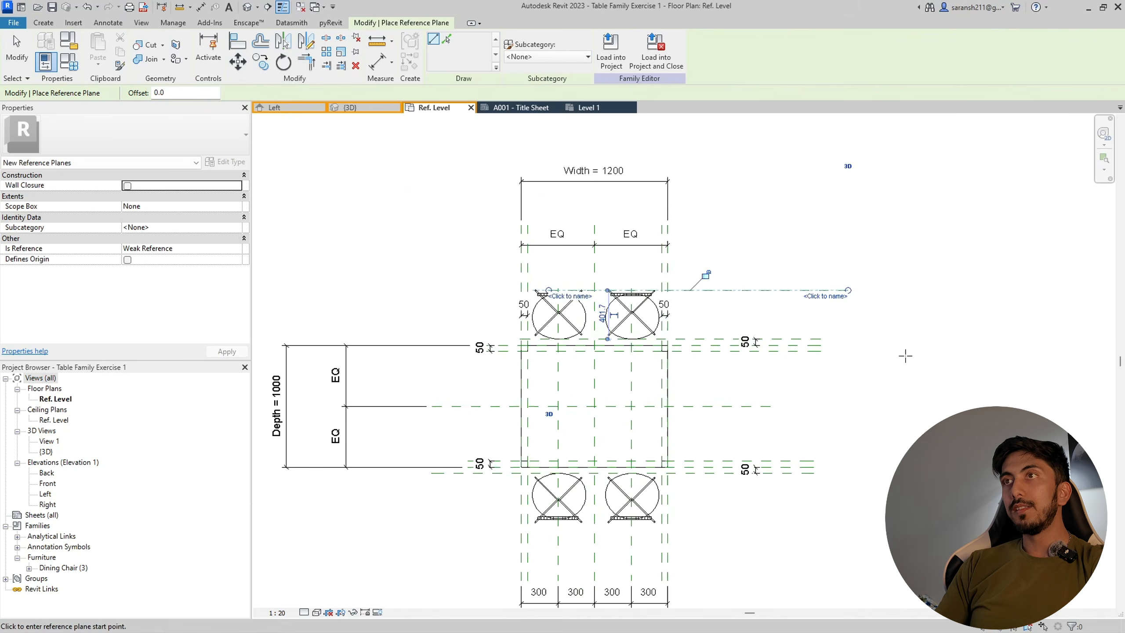
{"action": "key", "text": "Escape"}
{"action": "key", "text": "Escape"}
- Extend the new reference plane's left end well beyond the table's left edge
{"action": "left_click", "coordinate": [783, 311]}
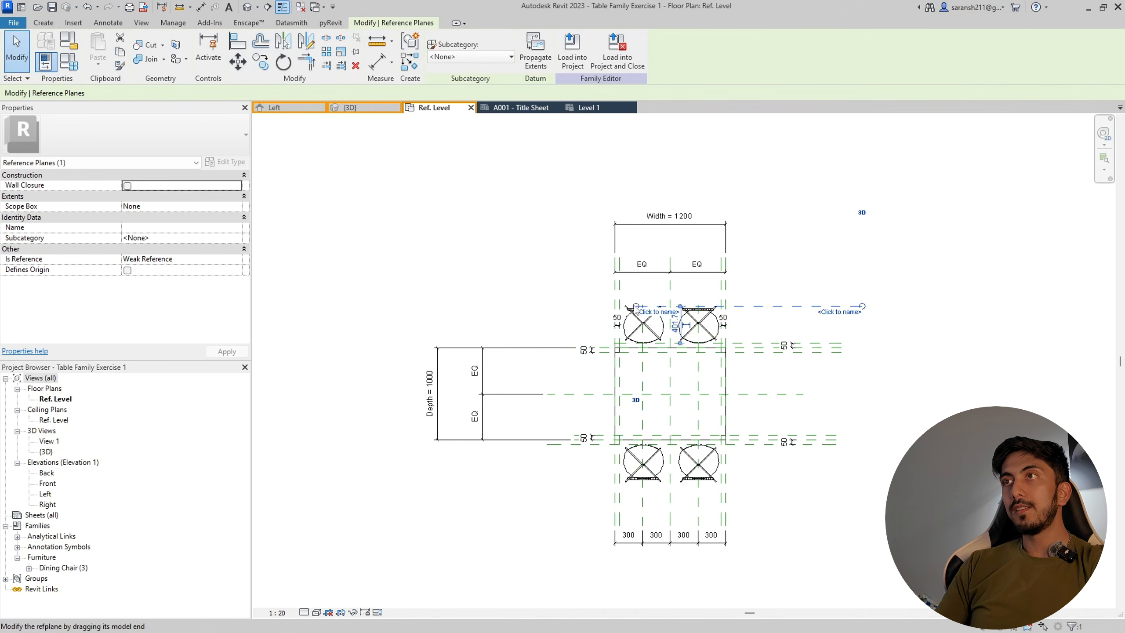
{"action": "left_click_drag", "start_coordinate": [636, 305], "coordinate": [459, 305]}
{"action": "left_click", "coordinate": [314, 319]}
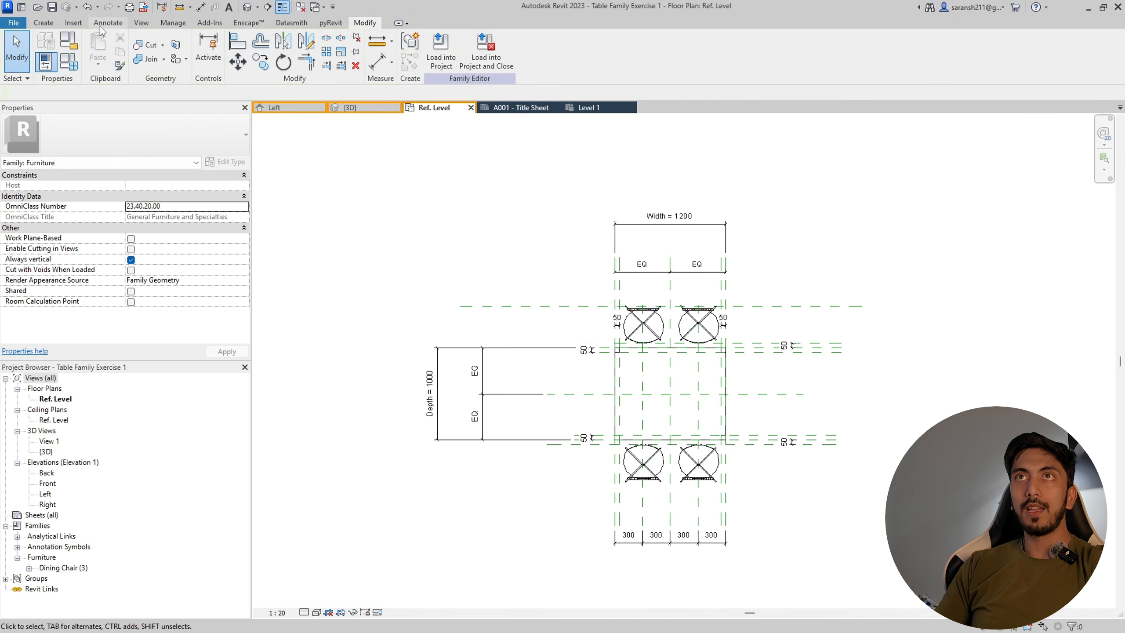
- Align the backs of the upper chairs to the new horizontal reference plane behind them, with alignment locking enabled
{"action": "left_click", "coordinate": [231, 43]}
{"action": "scroll", "coordinate": [527, 266], "scroll_direction": "up", "scroll_amount": 3}
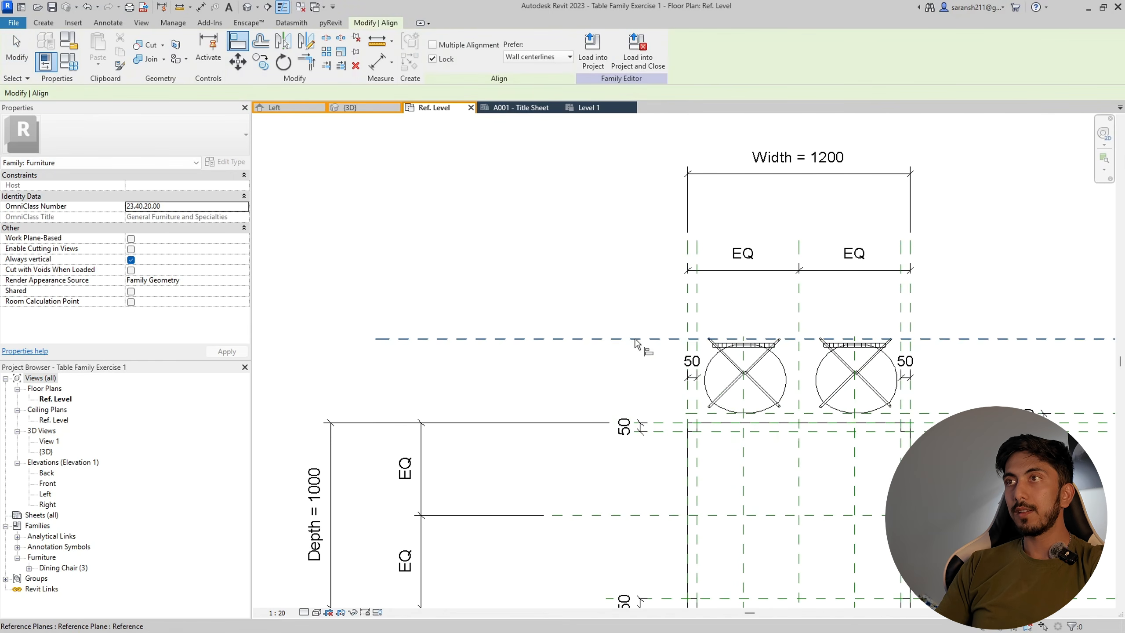
{"action": "left_click", "coordinate": [646, 339]}
{"action": "left_click", "coordinate": [746, 341]}
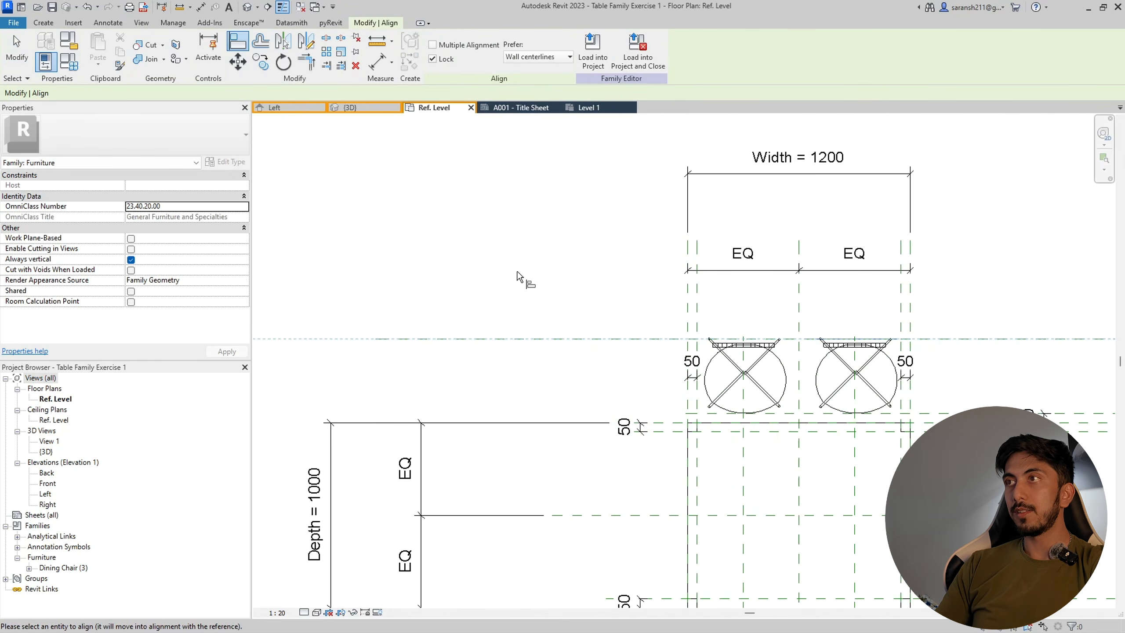
{"action": "key", "text": "Escape"}
{"action": "left_click", "coordinate": [567, 339]}
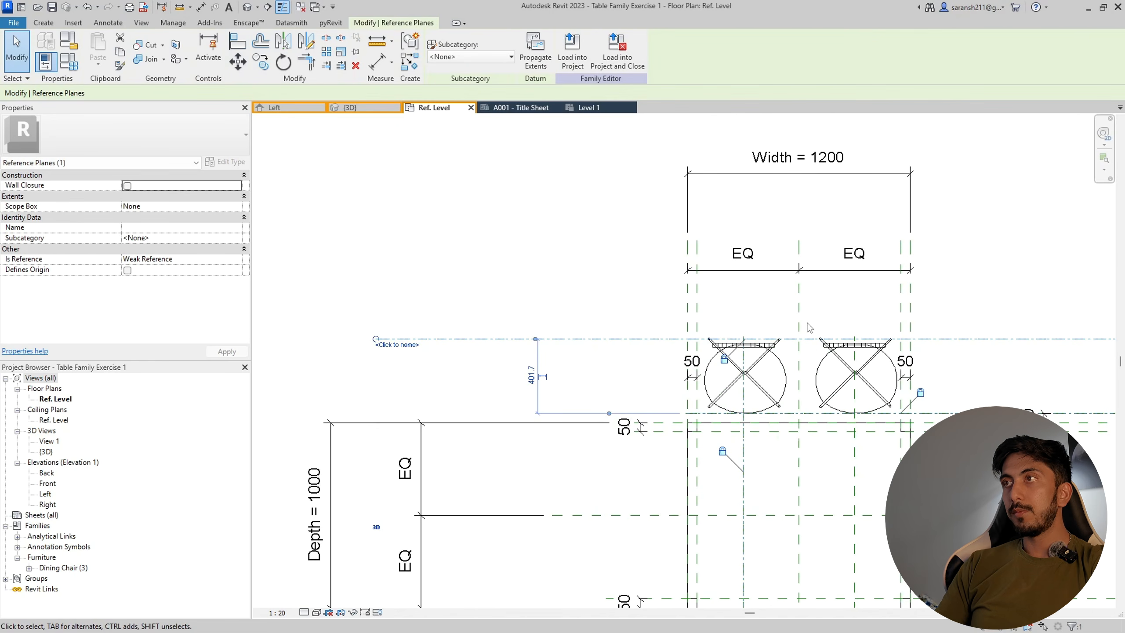
{"action": "key", "text": "Escape"}
{"action": "left_click", "coordinate": [859, 371]}
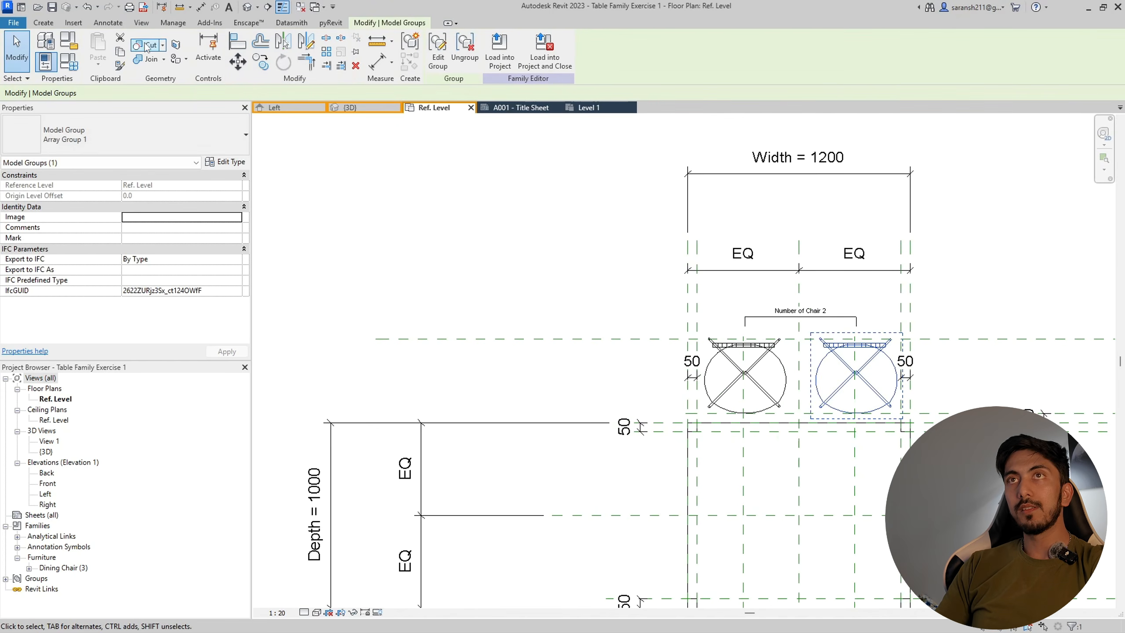
{"action": "left_click", "coordinate": [238, 50]}
{"action": "left_click", "coordinate": [546, 340]}
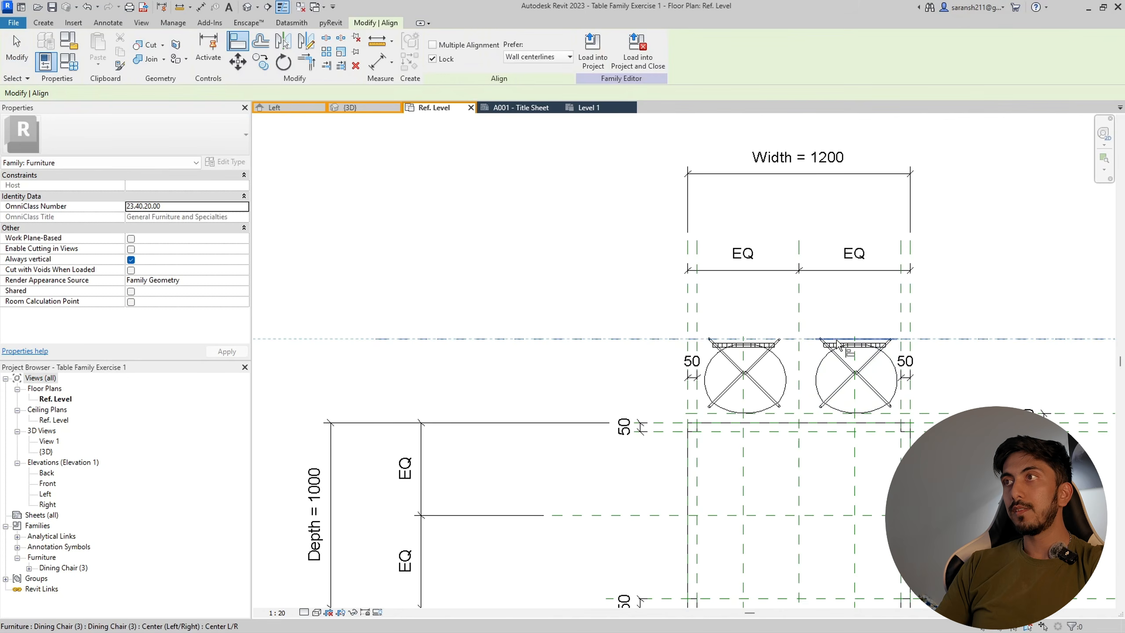
{"action": "scroll", "coordinate": [551, 264], "scroll_direction": "down", "scroll_amount": 3}
{"action": "key", "text": "Escape"}
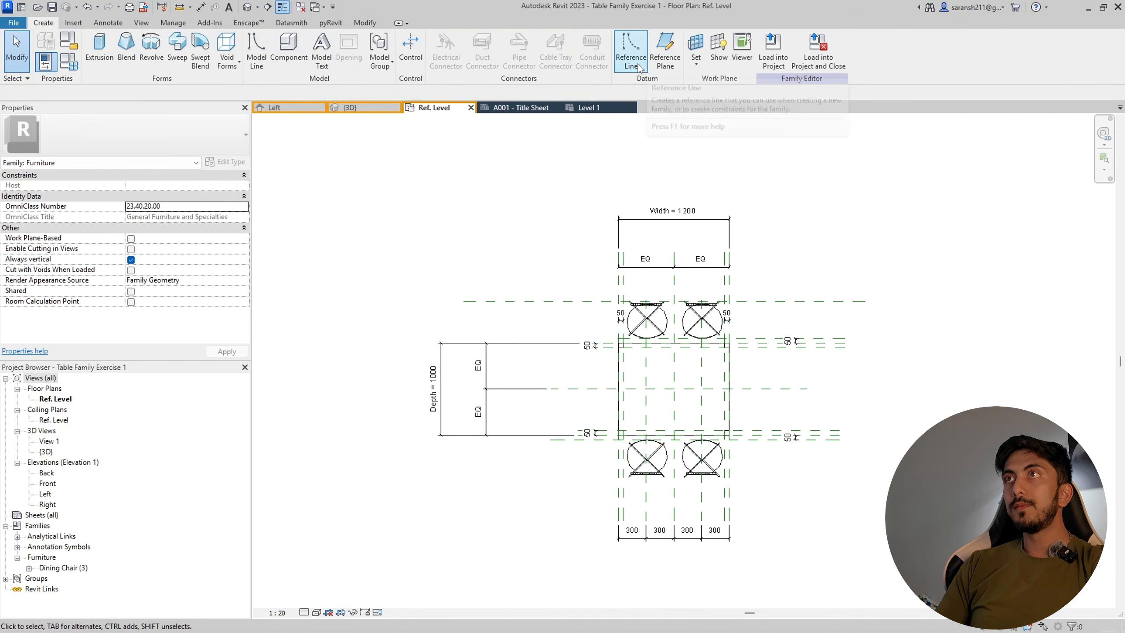
- Draw a horizontal reference plane along the backs of the lower chairs, extending past the table's right edge
{"action": "left_click", "coordinate": [664, 50]}
{"action": "scroll", "coordinate": [656, 491], "scroll_direction": "up", "scroll_amount": 3}
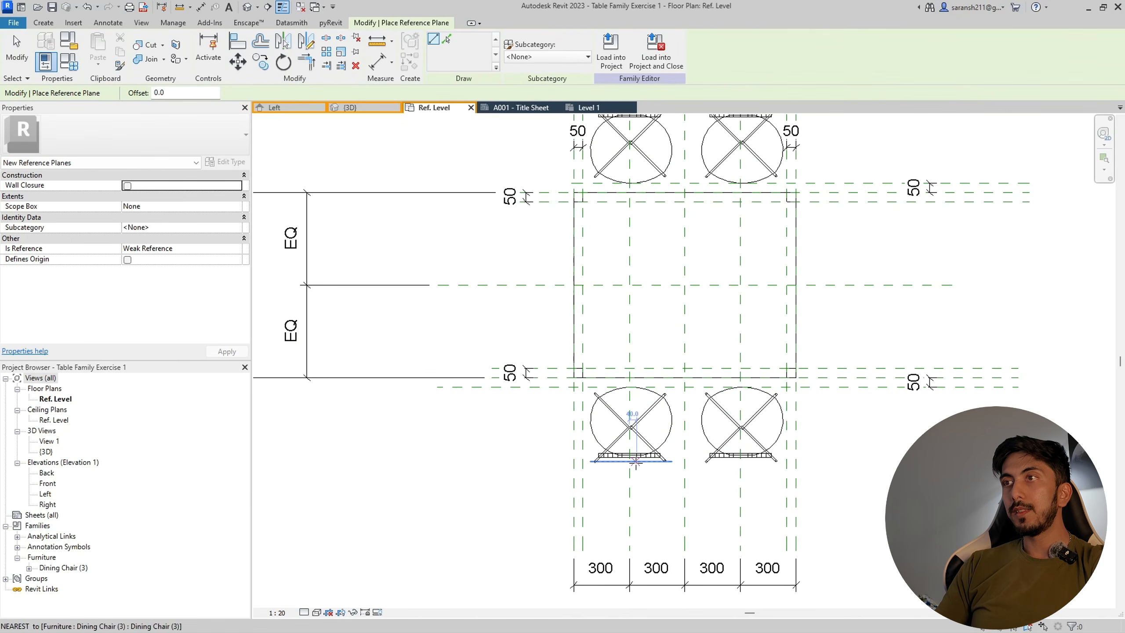
{"action": "left_click", "coordinate": [615, 461]}
{"action": "left_click", "coordinate": [1103, 461]}
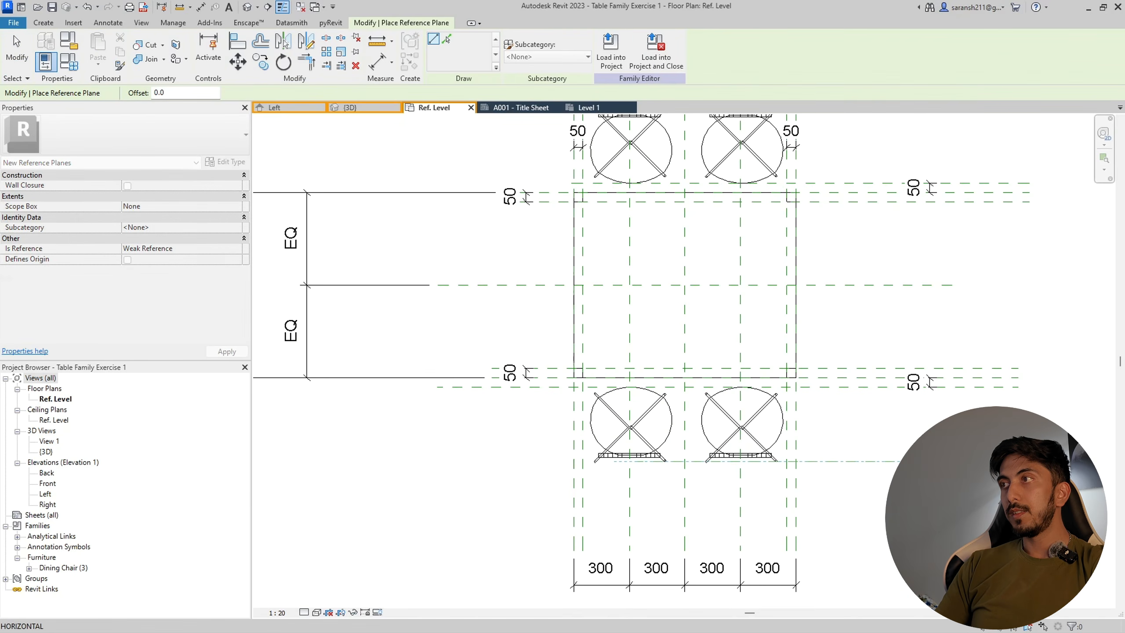
{"action": "key", "text": "Escape"}
{"action": "key", "text": "Escape"}
- Align the backs of the lower chairs to the reference plane behind them, with alignment locking enabled
{"action": "left_click", "coordinate": [237, 41]}
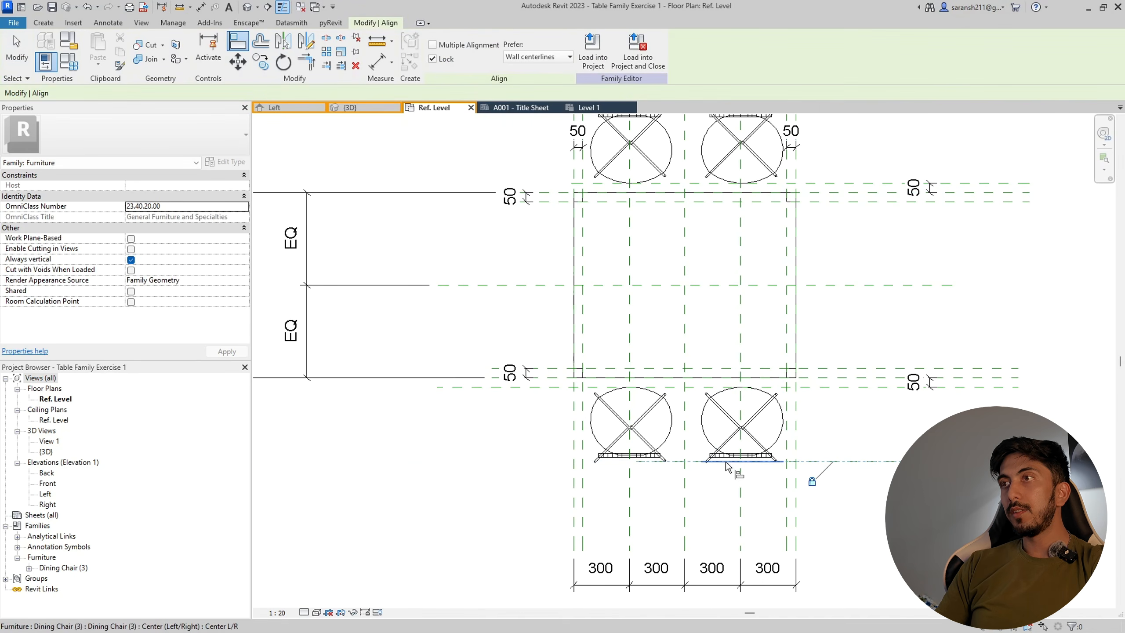
{"action": "key", "text": "Escape"}
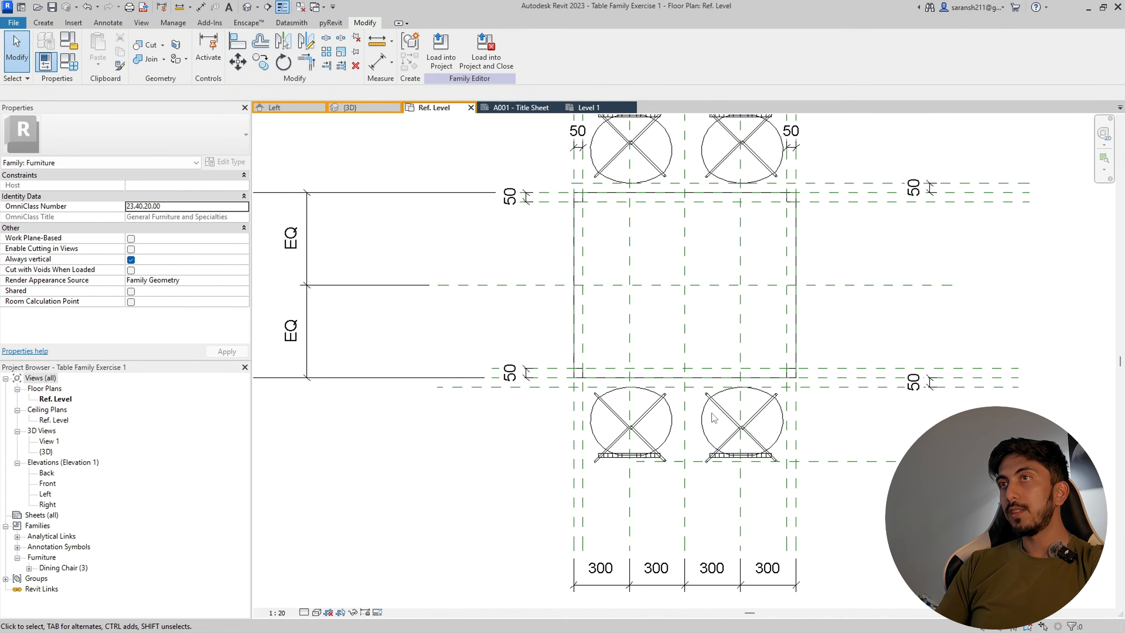
{"action": "left_click", "coordinate": [237, 41]}
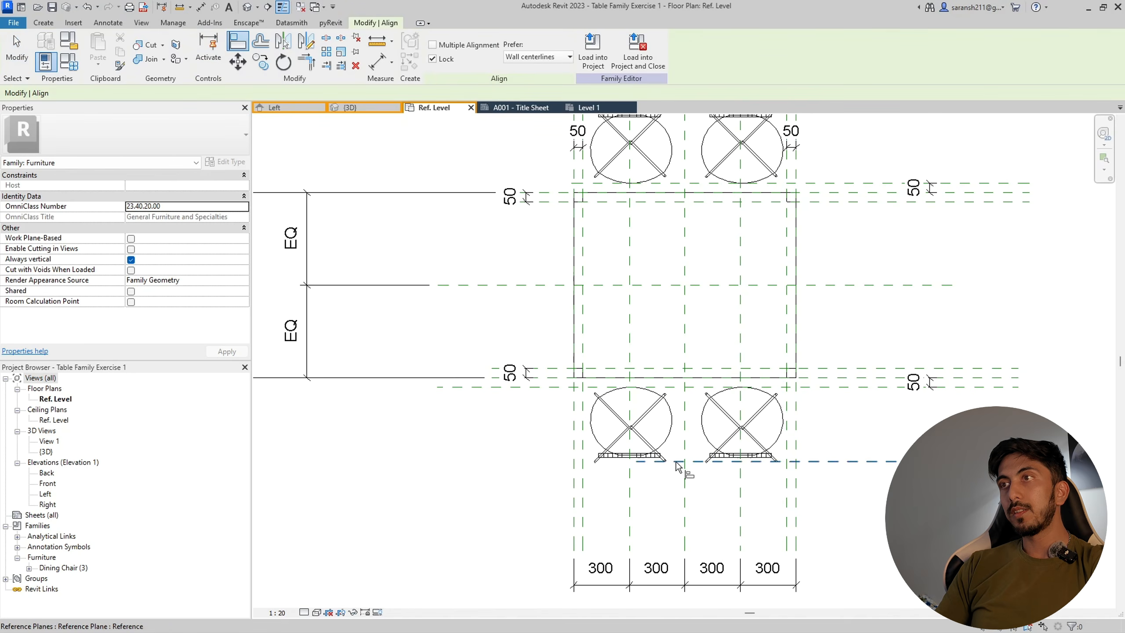
{"action": "left_click", "coordinate": [633, 462]}
{"action": "key", "text": "Escape"}
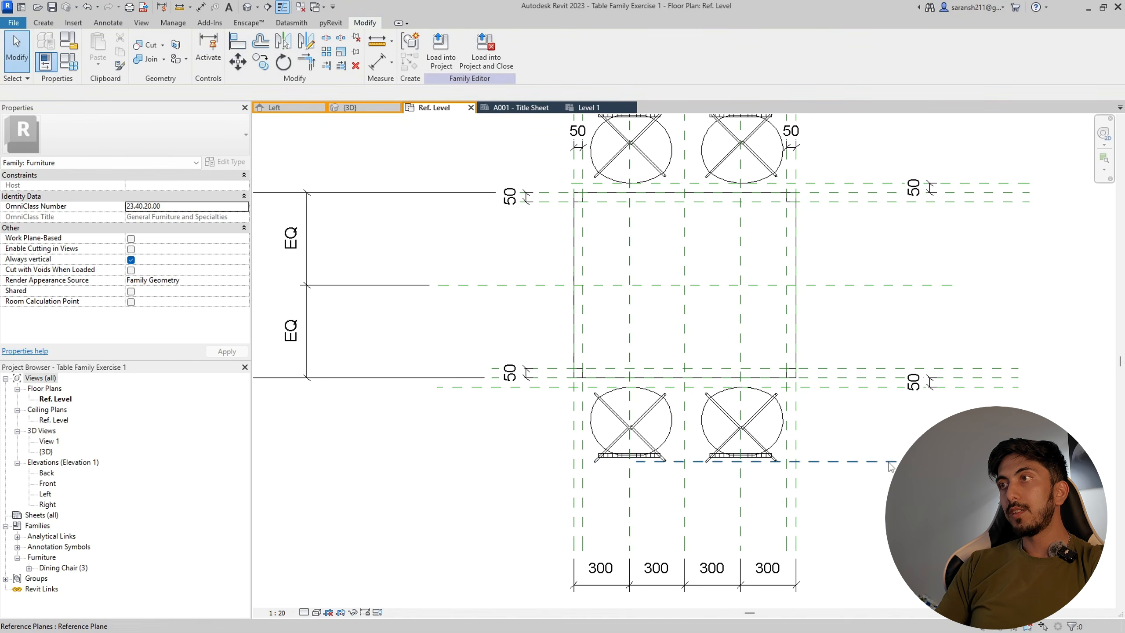
- Extend the left end of the reference plane behind the lower chairs well beyond the table's left edge
{"action": "left_click", "coordinate": [683, 461]}
{"action": "left_click_drag", "start_coordinate": [636, 461], "coordinate": [328, 461]}
{"action": "scroll", "coordinate": [548, 474], "scroll_direction": "down", "scroll_amount": 2}
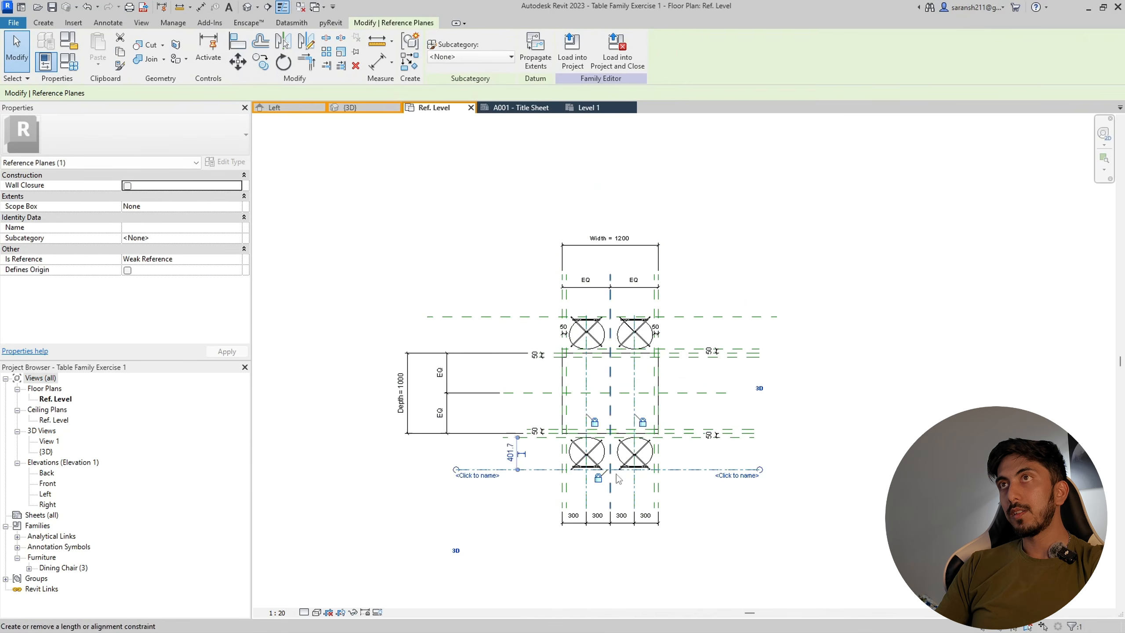
{"action": "left_click", "coordinate": [700, 480]}
{"action": "left_click", "coordinate": [659, 470]}
{"action": "scroll", "coordinate": [659, 471], "scroll_direction": "up", "scroll_amount": 1}
{"action": "scroll", "coordinate": [659, 471], "scroll_direction": "up", "scroll_amount": 2}
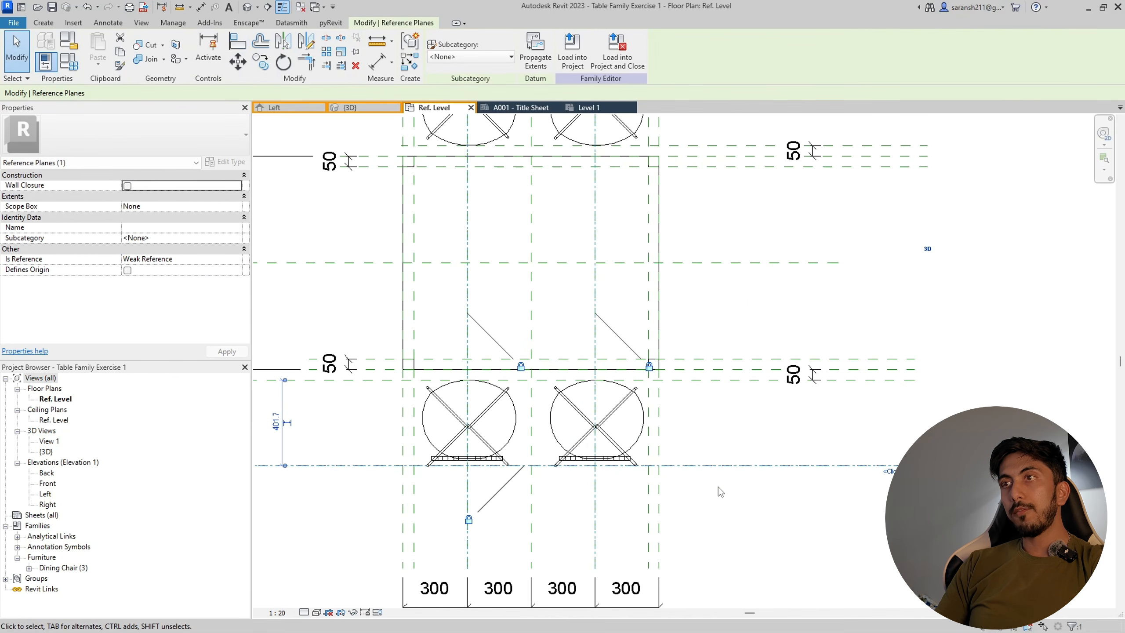
{"action": "left_click", "coordinate": [722, 509]}
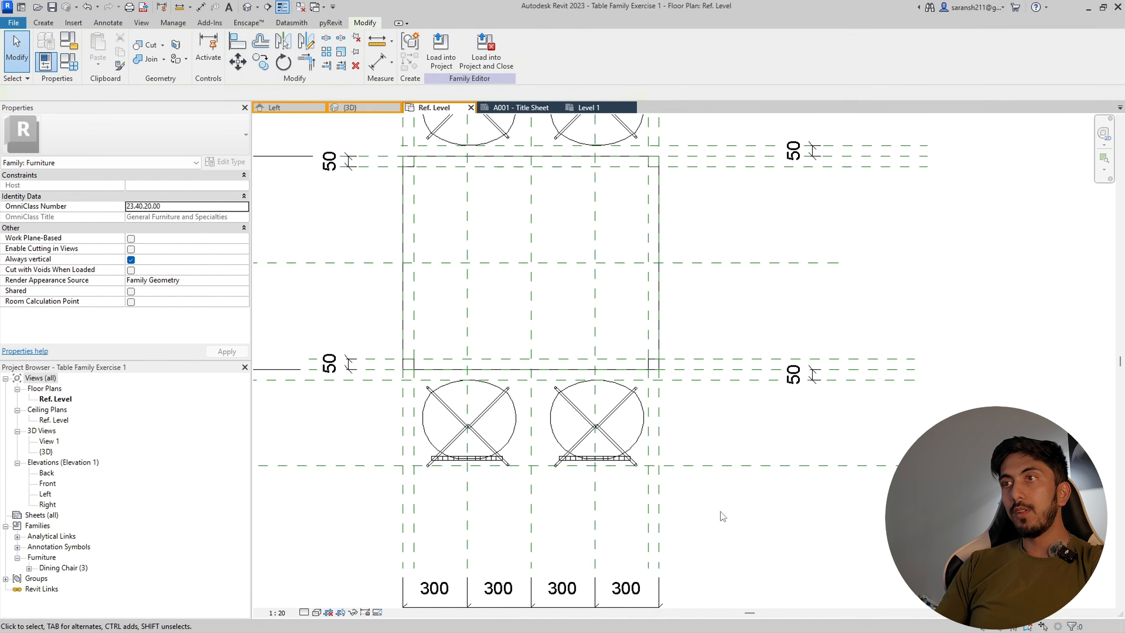
- Draw a short horizontal reference plane to the right of the lower chairs, level with the middle of their seats
{"action": "left_click", "coordinate": [714, 473]}
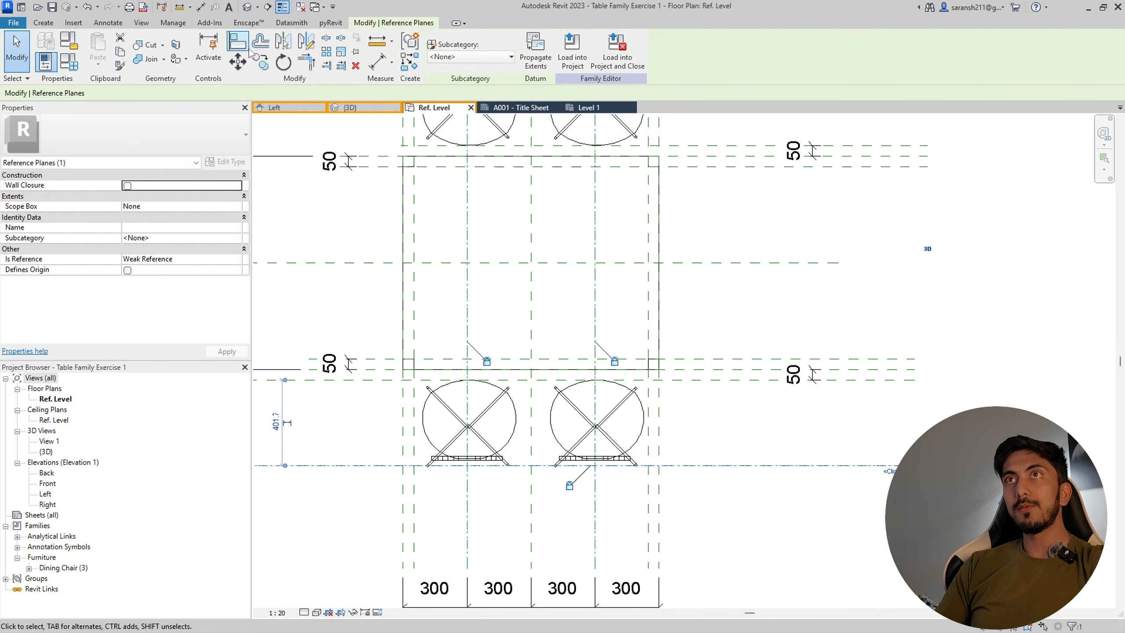
{"action": "left_click", "coordinate": [238, 41]}
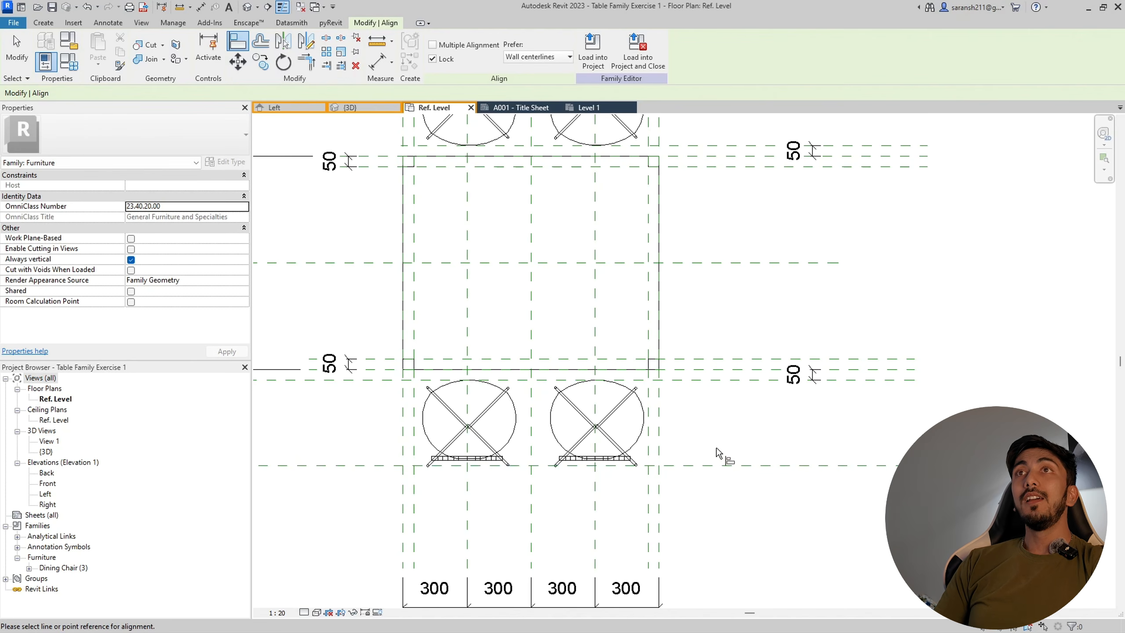
{"action": "left_click", "coordinate": [47, 23]}
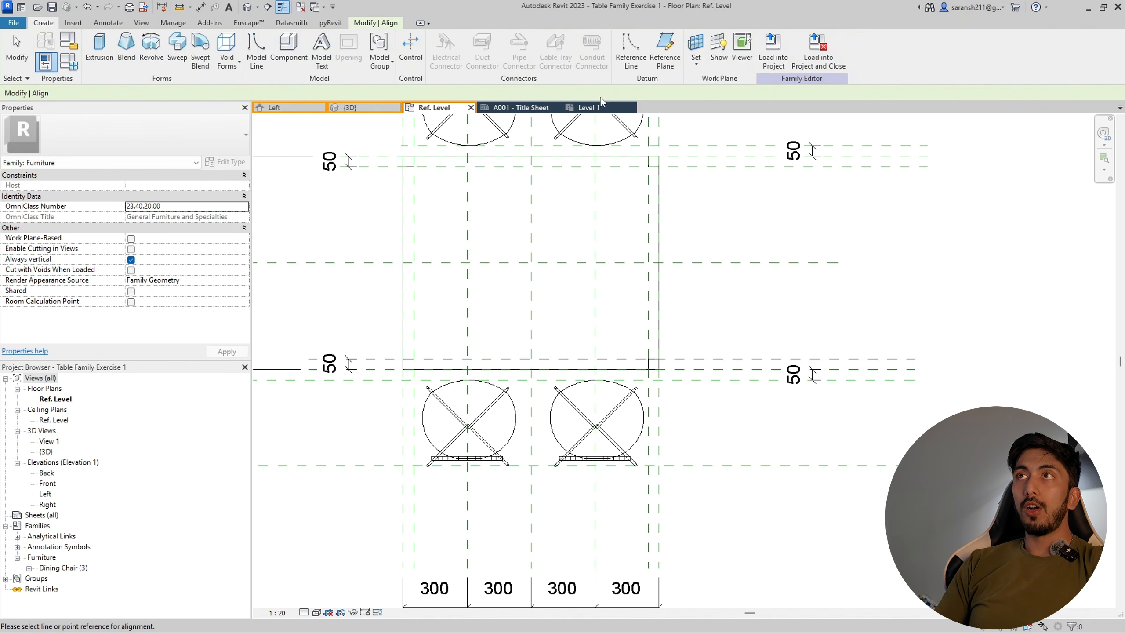
{"action": "left_click", "coordinate": [665, 48]}
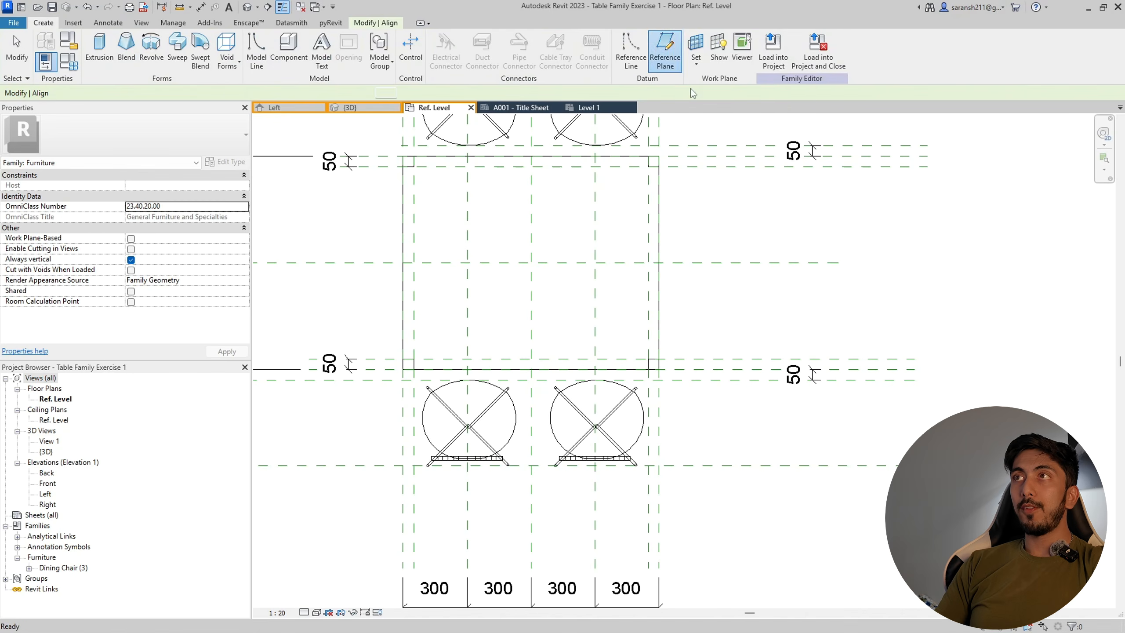
{"action": "left_click", "coordinate": [796, 424]}
{"action": "left_click", "coordinate": [1060, 425]}
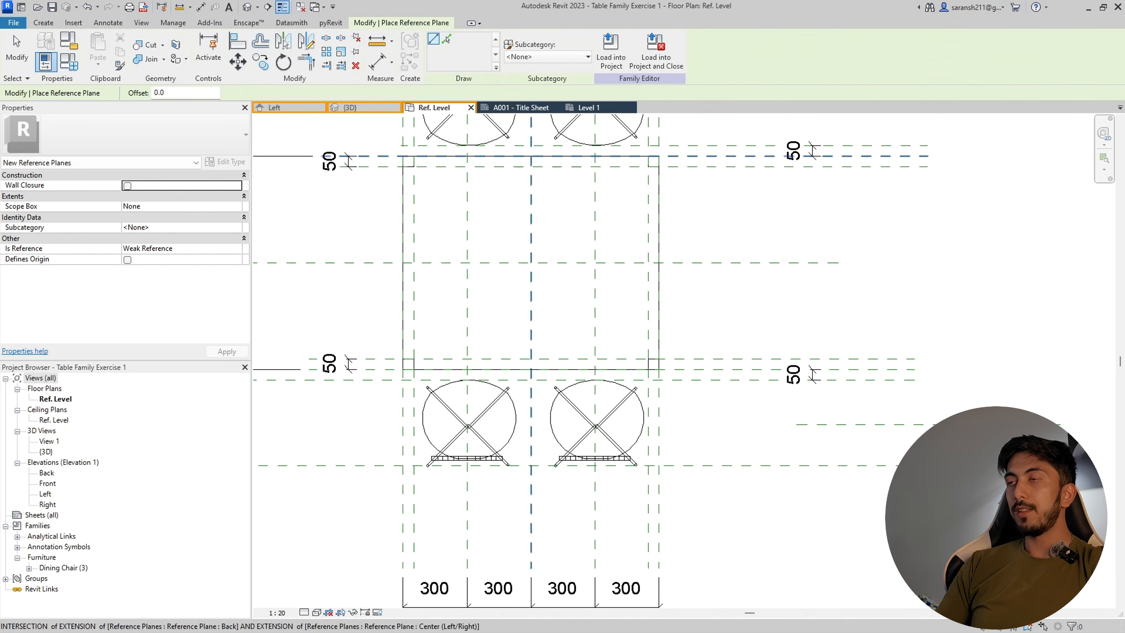
{"action": "key", "text": "Escape"}
{"action": "key", "text": "Escape"}
- Align the short reference plane to the plane running behind the lower chairs, with alignment locking enabled
{"action": "key", "text": "a"}
{"action": "key", "text": "l"}
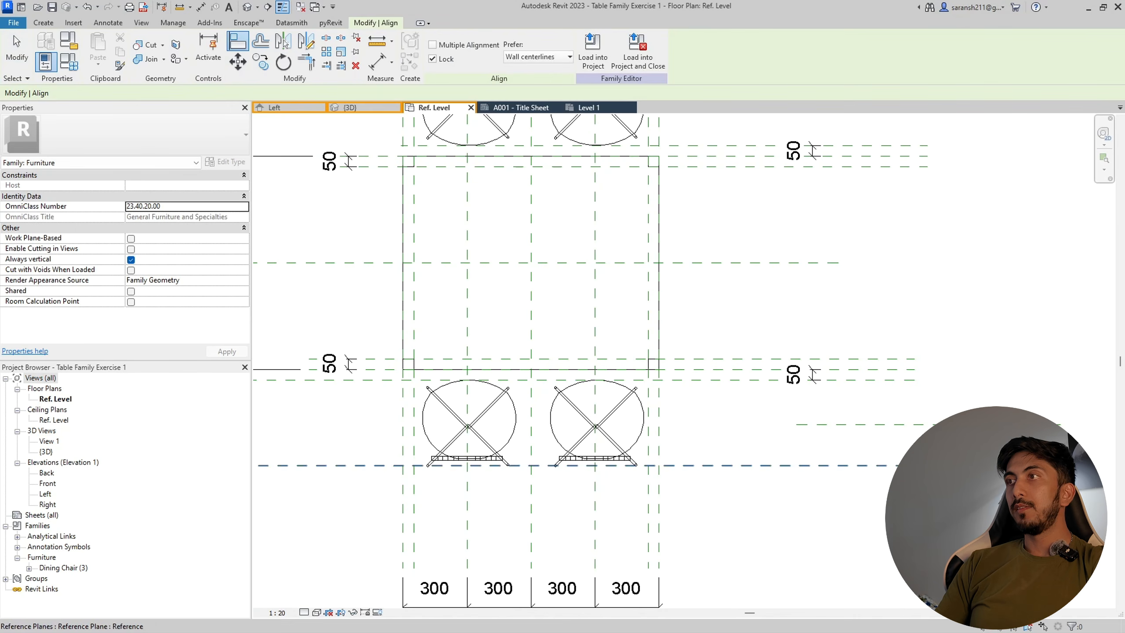
{"action": "left_click", "coordinate": [922, 465]}
{"action": "left_click", "coordinate": [943, 425]}
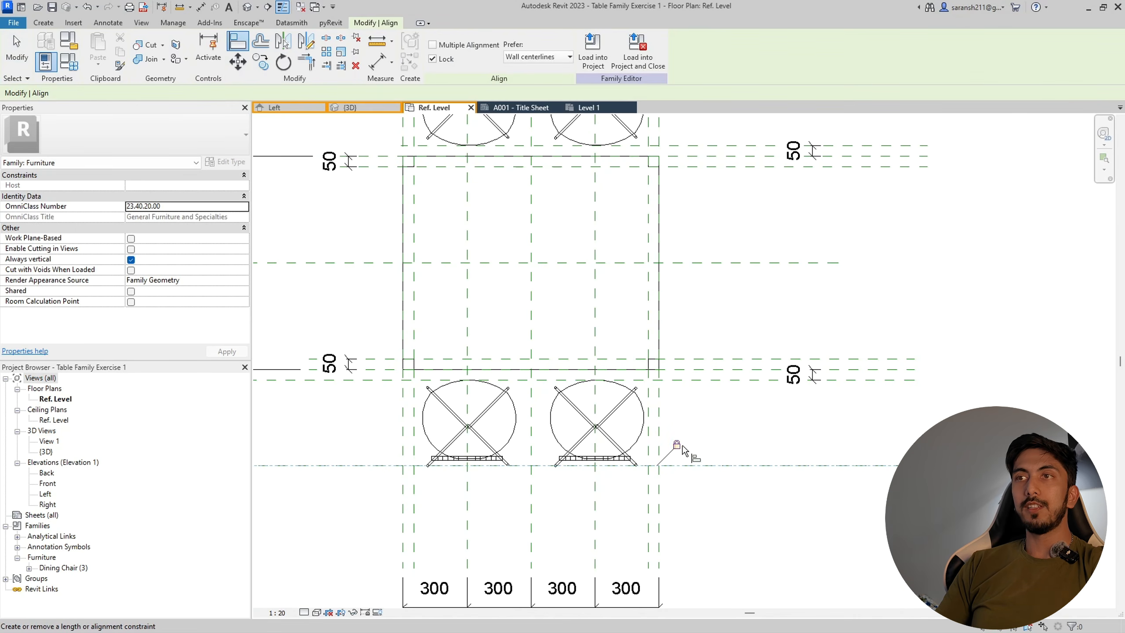
{"action": "key", "text": "Escape"}
{"action": "key", "text": "Escape"}
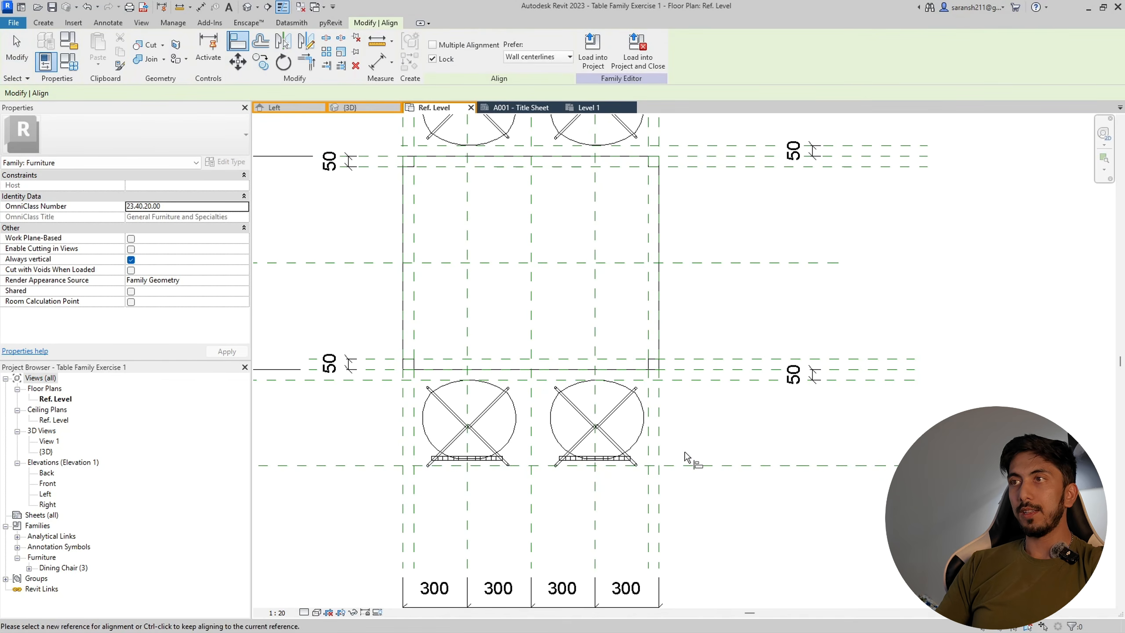
{"action": "left_click", "coordinate": [823, 466]}
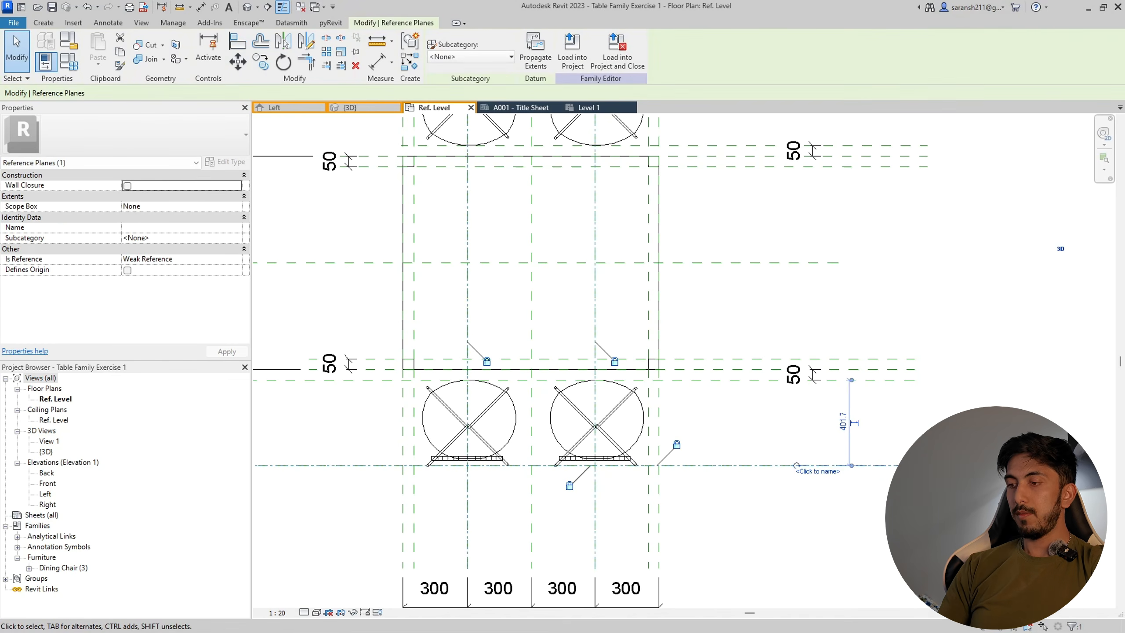
{"action": "key", "text": "Escape"}
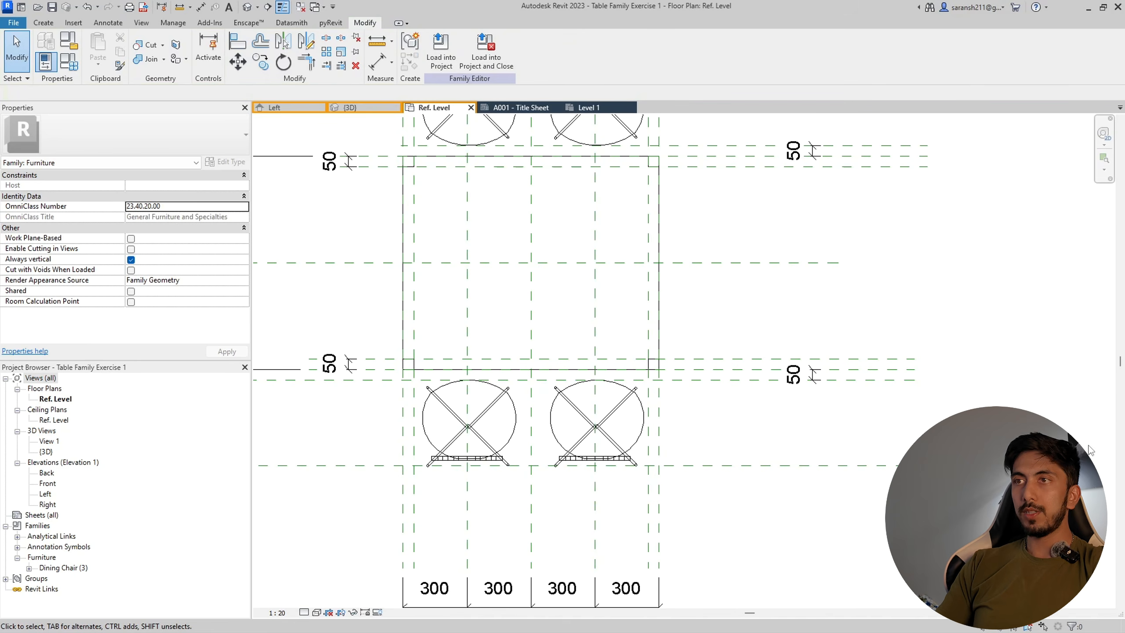
{"action": "scroll", "coordinate": [826, 481], "scroll_direction": "down", "scroll_amount": 2}
{"action": "scroll", "coordinate": [673, 472], "scroll_direction": "up", "scroll_amount": 1}
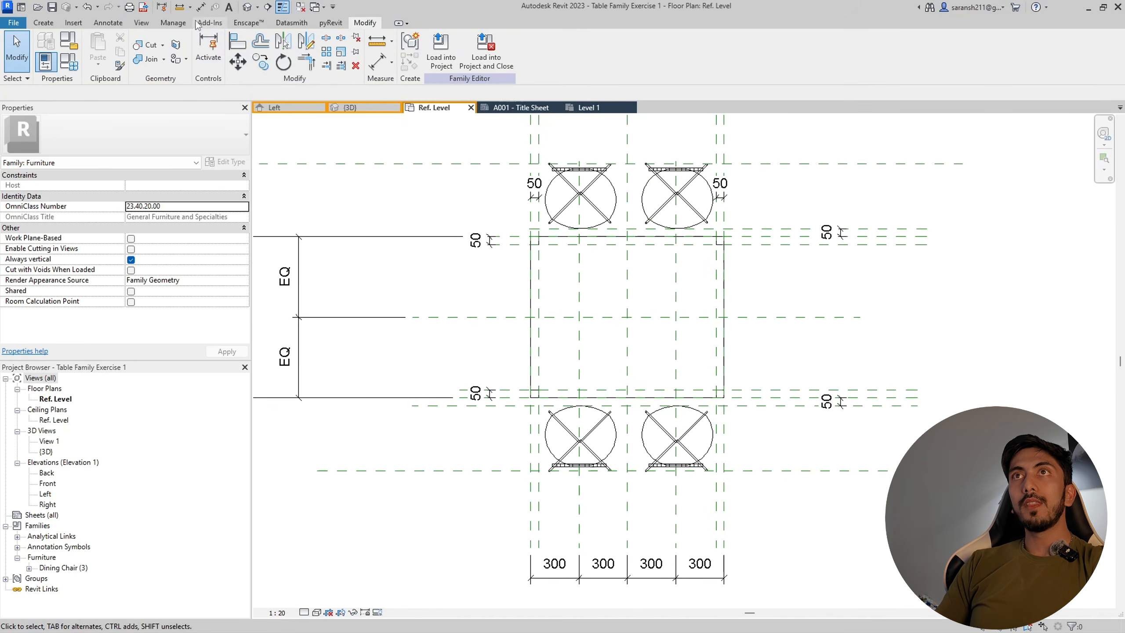
{"action": "left_click", "coordinate": [201, 6]}
{"action": "scroll", "coordinate": [807, 411], "scroll_direction": "up", "scroll_amount": 2}
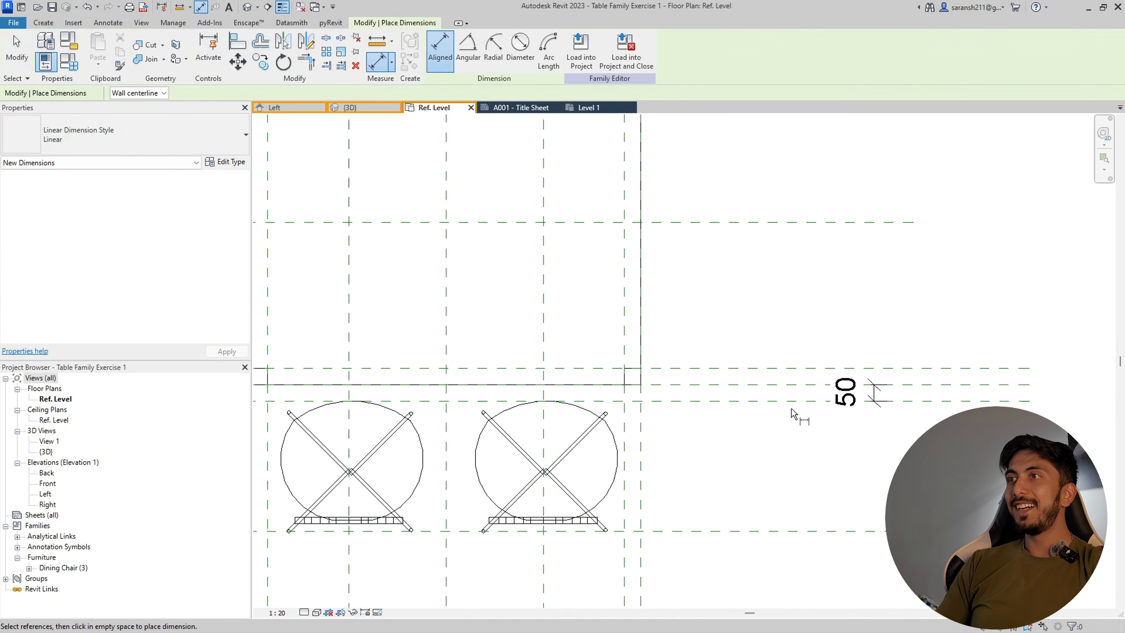
{"action": "key", "text": "Escape"}
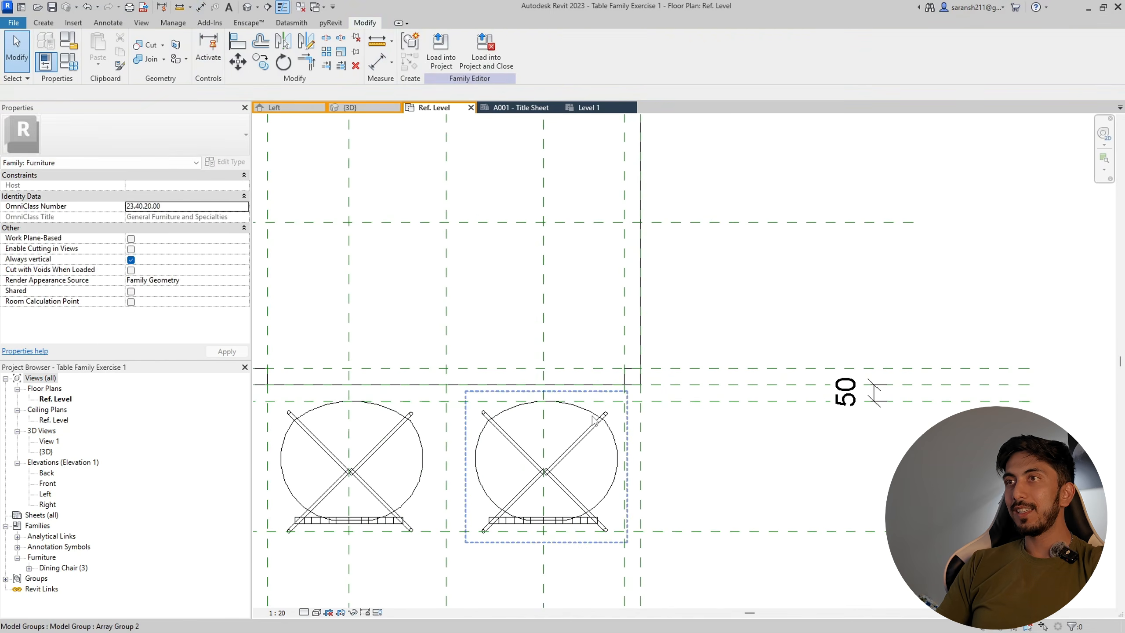
{"action": "left_click", "coordinate": [598, 417]}
{"action": "left_click", "coordinate": [555, 247]}
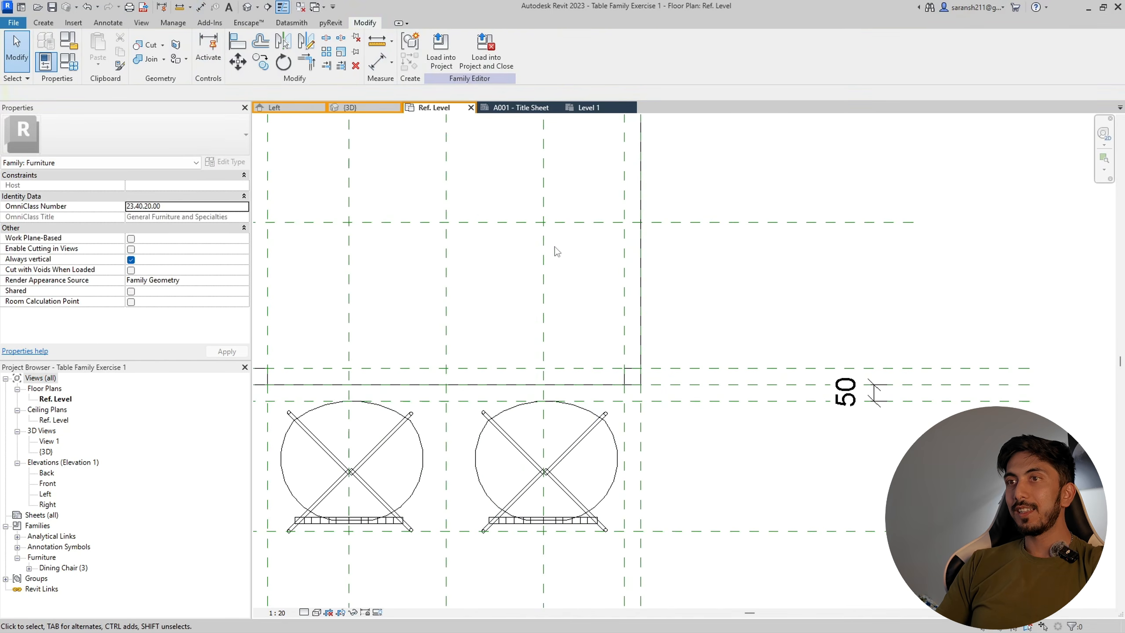
- Dimension the distance between the front and back reference planes of the lower chairs, just right of the table
{"action": "left_click", "coordinate": [201, 7]}
{"action": "scroll", "coordinate": [718, 409], "scroll_direction": "down", "scroll_amount": 2}
{"action": "left_click", "coordinate": [793, 427]}
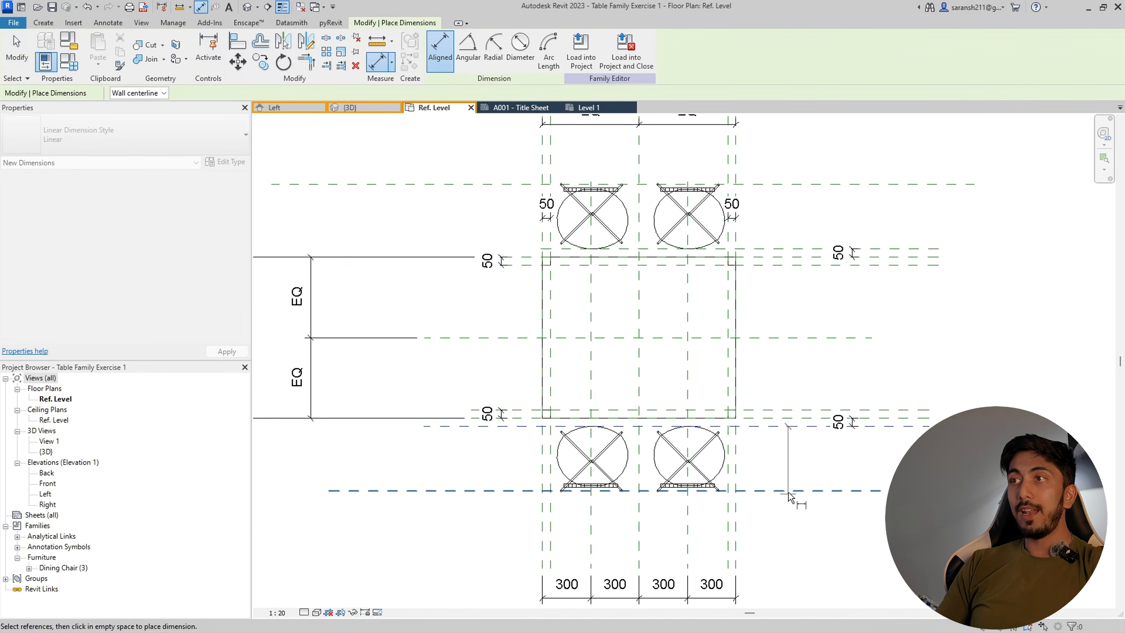
{"action": "left_click", "coordinate": [793, 491]}
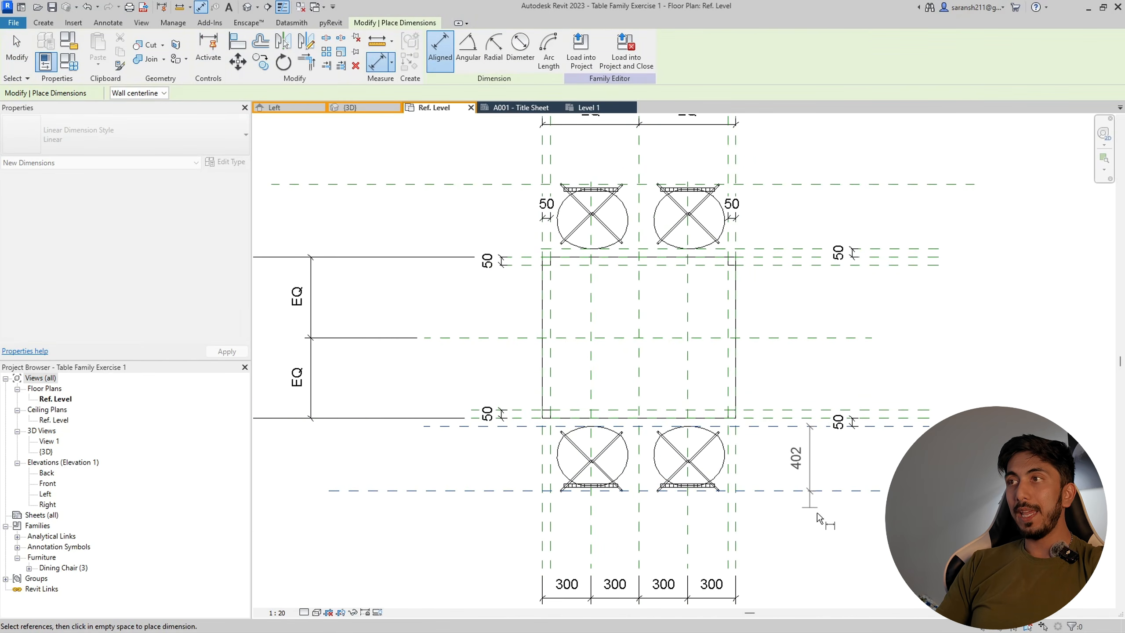
{"action": "left_click", "coordinate": [804, 532]}
- Dimension the distance between the front and back reference planes of the upper chairs, and select that dimension
{"action": "scroll", "coordinate": [816, 532], "scroll_direction": "down", "scroll_amount": 3}
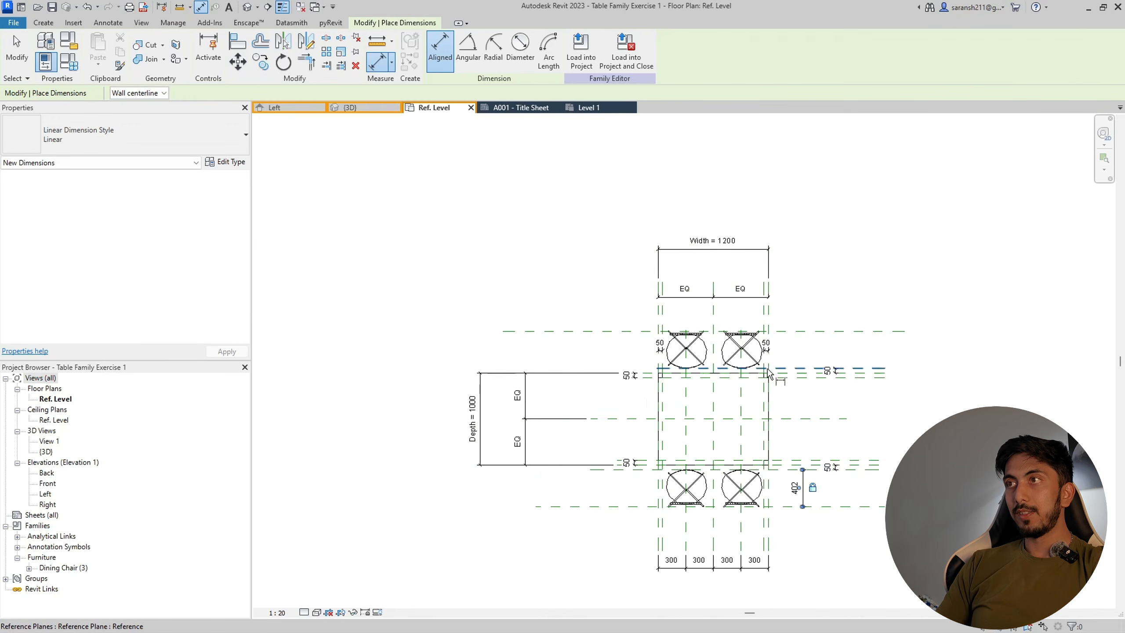
{"action": "scroll", "coordinate": [809, 423], "scroll_direction": "up", "scroll_amount": 3}
{"action": "left_click", "coordinate": [808, 425]}
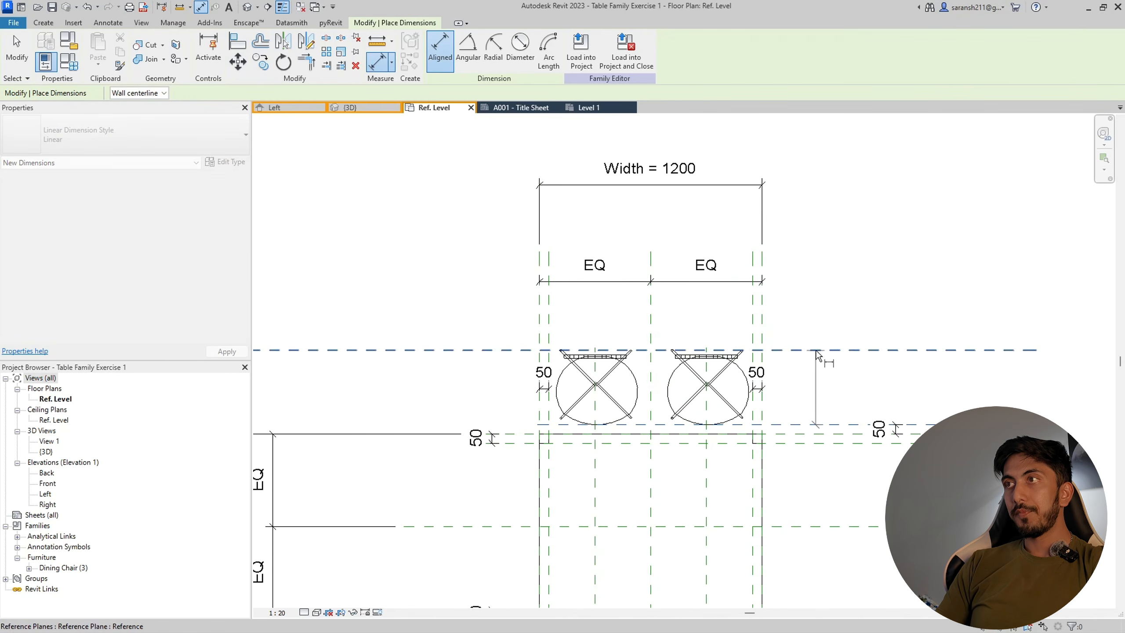
{"action": "left_click", "coordinate": [816, 350]}
{"action": "left_click", "coordinate": [904, 274]}
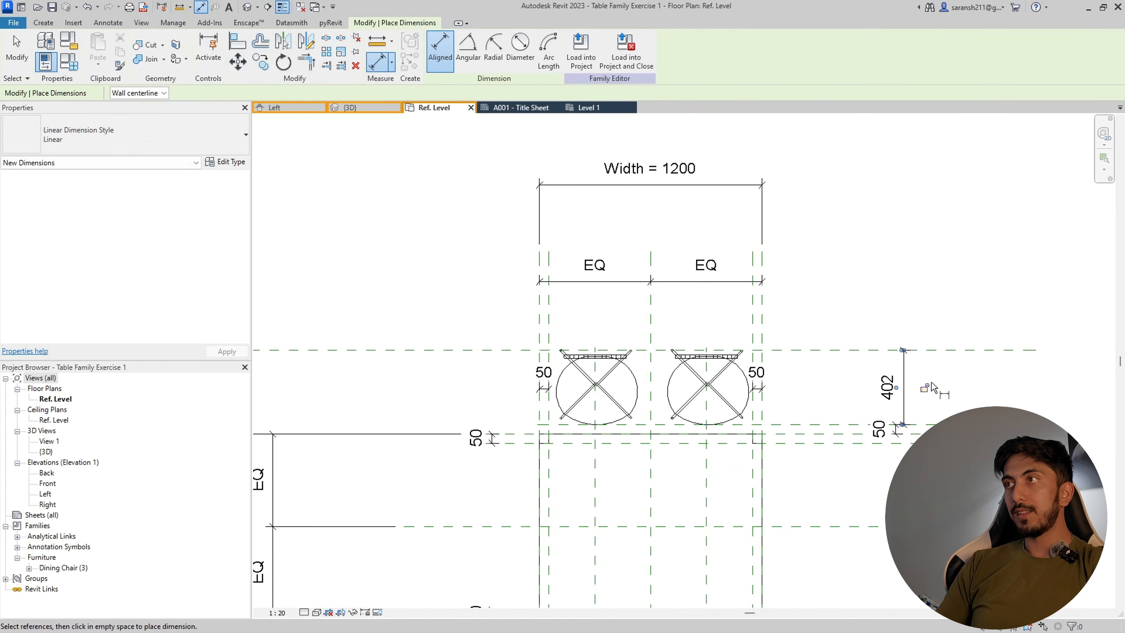
{"action": "key", "text": "Escape"}
{"action": "key", "text": "Escape"}
{"action": "left_click", "coordinate": [904, 392]}
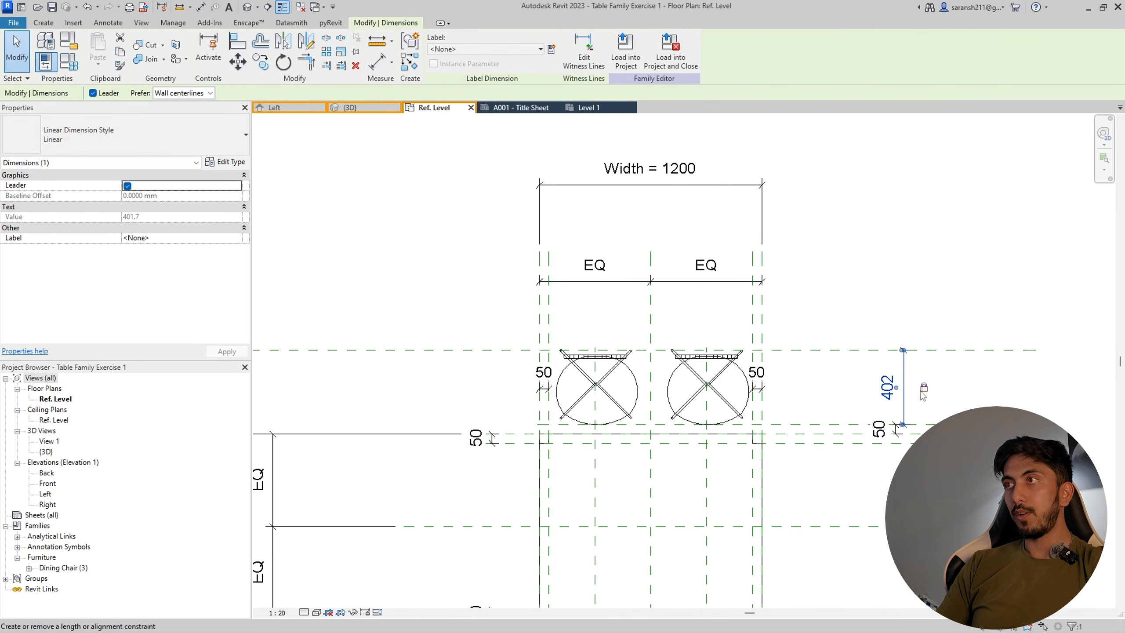
- Examine the dimensions and constraints of the reference planes between the upper chairs and the table's back edge
{"action": "key", "text": "Escape"}
{"action": "scroll", "coordinate": [856, 416], "scroll_direction": "down", "scroll_amount": 3}
{"action": "scroll", "coordinate": [855, 415], "scroll_direction": "up", "scroll_amount": 3}
{"action": "left_click", "coordinate": [847, 405]}
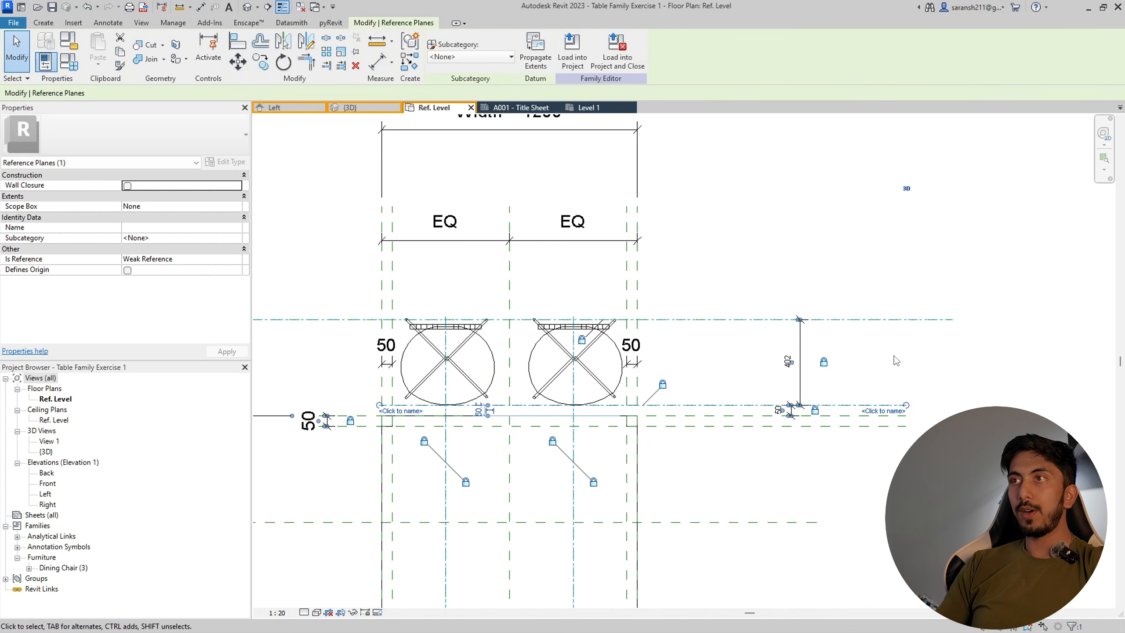
{"action": "key", "text": "Escape"}
{"action": "left_click", "coordinate": [789, 417]}
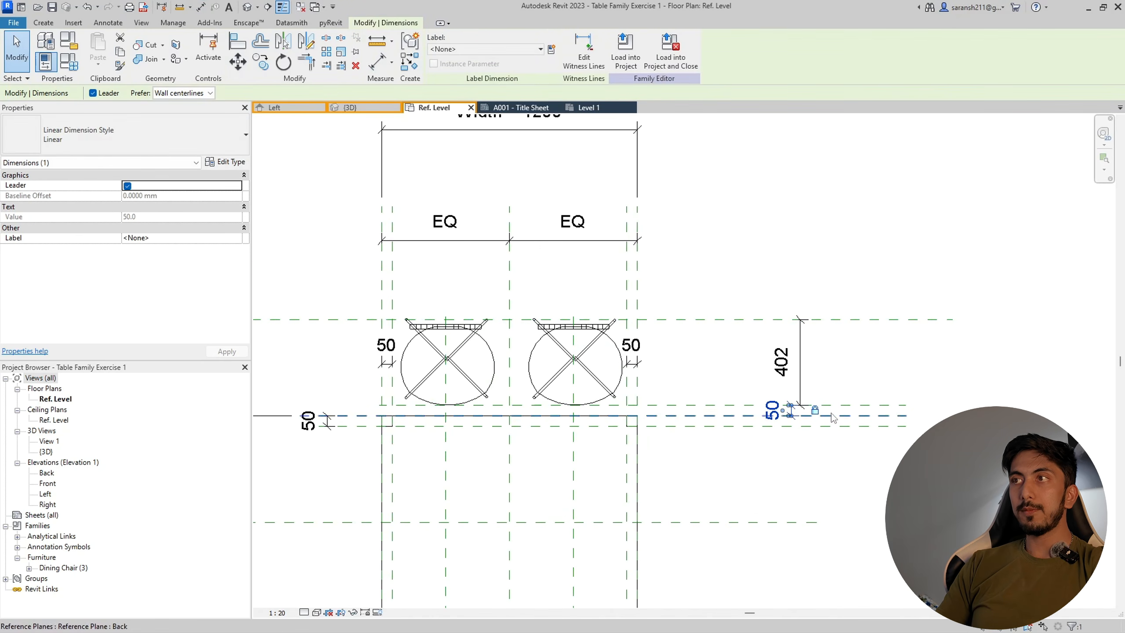
{"action": "left_click", "coordinate": [845, 418]}
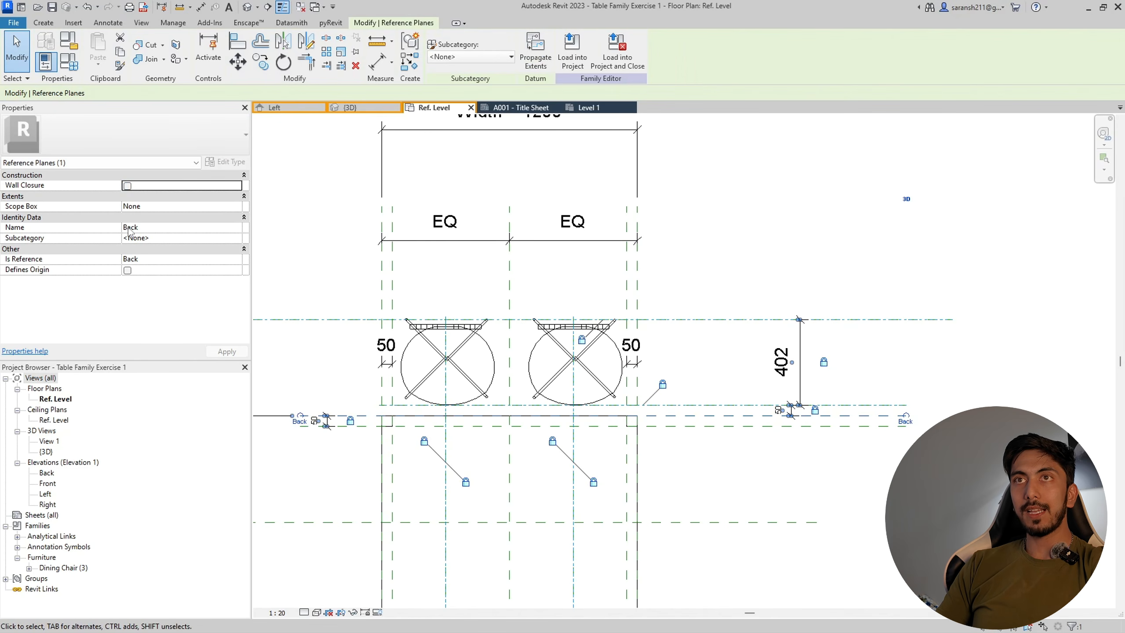
{"action": "scroll", "coordinate": [435, 223], "scroll_direction": "down", "scroll_amount": 3}
{"action": "scroll", "coordinate": [508, 350], "scroll_direction": "up", "scroll_amount": 3}
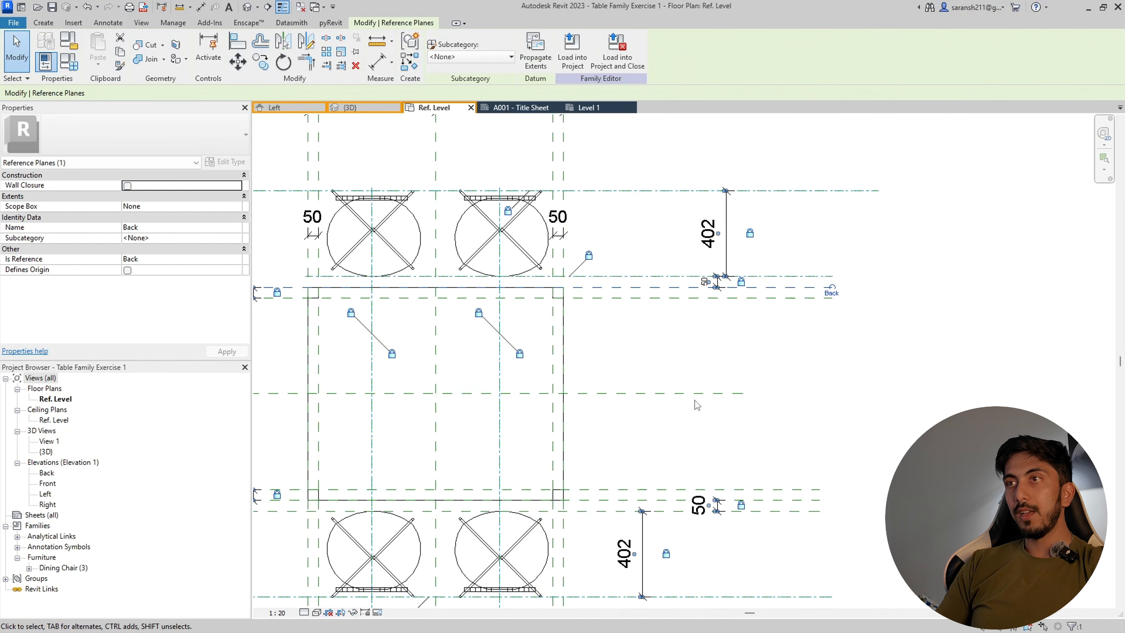
- Examine the dimensions and constraints of the reference planes between the lower chairs and the table's front edge
{"action": "left_click", "coordinate": [698, 405]}
{"action": "left_click", "coordinate": [603, 511]}
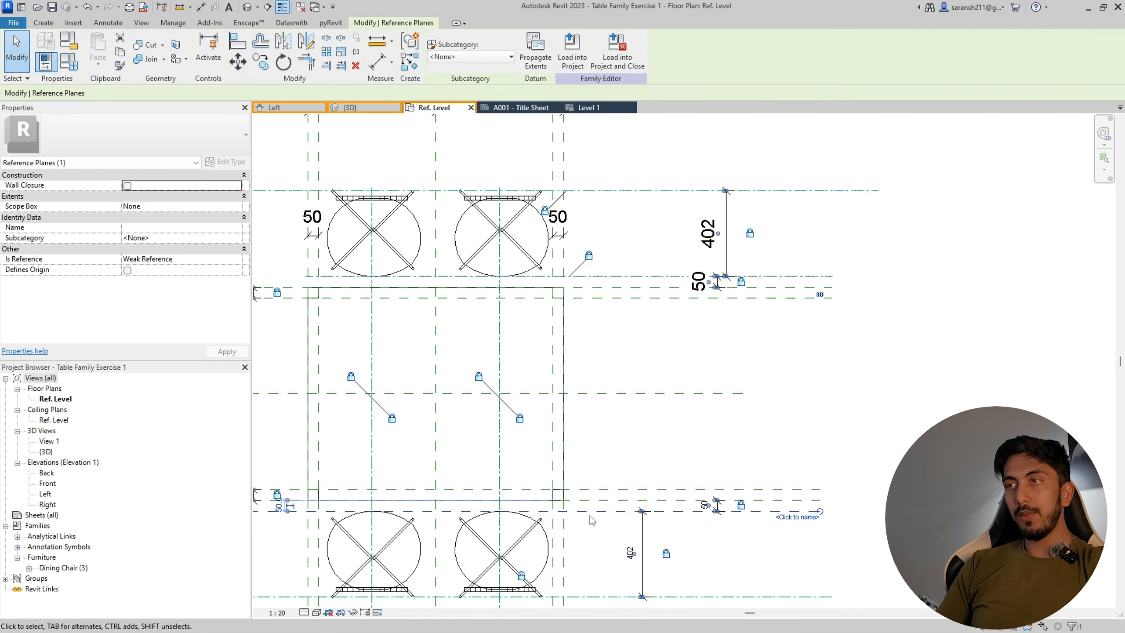
{"action": "scroll", "coordinate": [663, 425], "scroll_direction": "down", "scroll_amount": 3}
{"action": "scroll", "coordinate": [629, 500], "scroll_direction": "up", "scroll_amount": 2}
{"action": "left_click", "coordinate": [671, 538]}
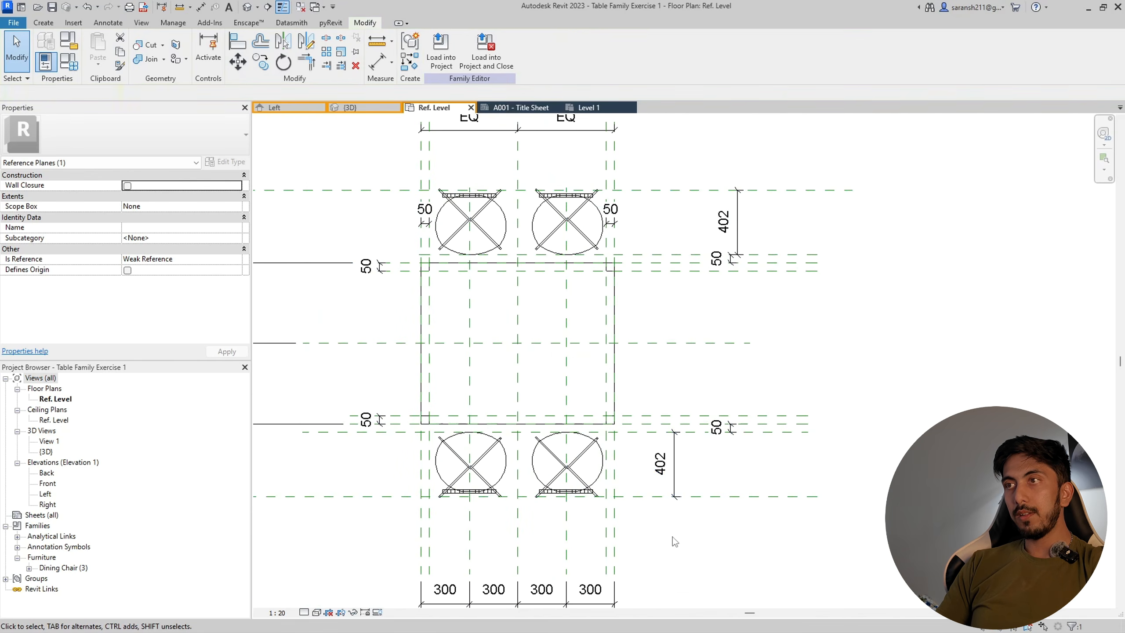
{"action": "left_click", "coordinate": [675, 485]}
{"action": "key", "text": "Escape"}
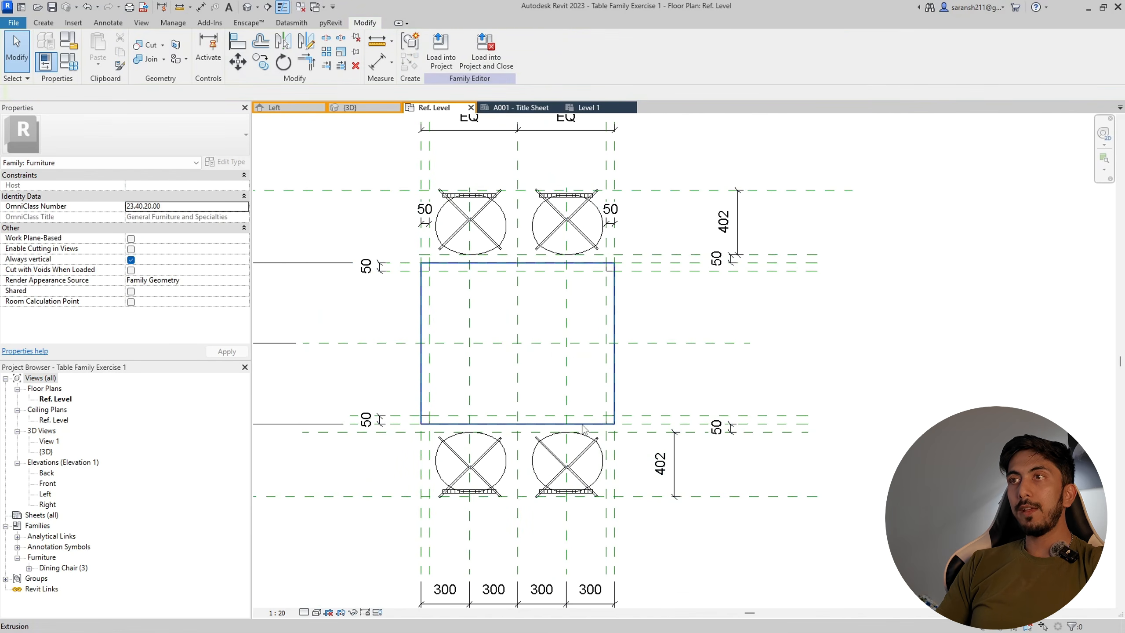
{"action": "left_click", "coordinate": [641, 425]}
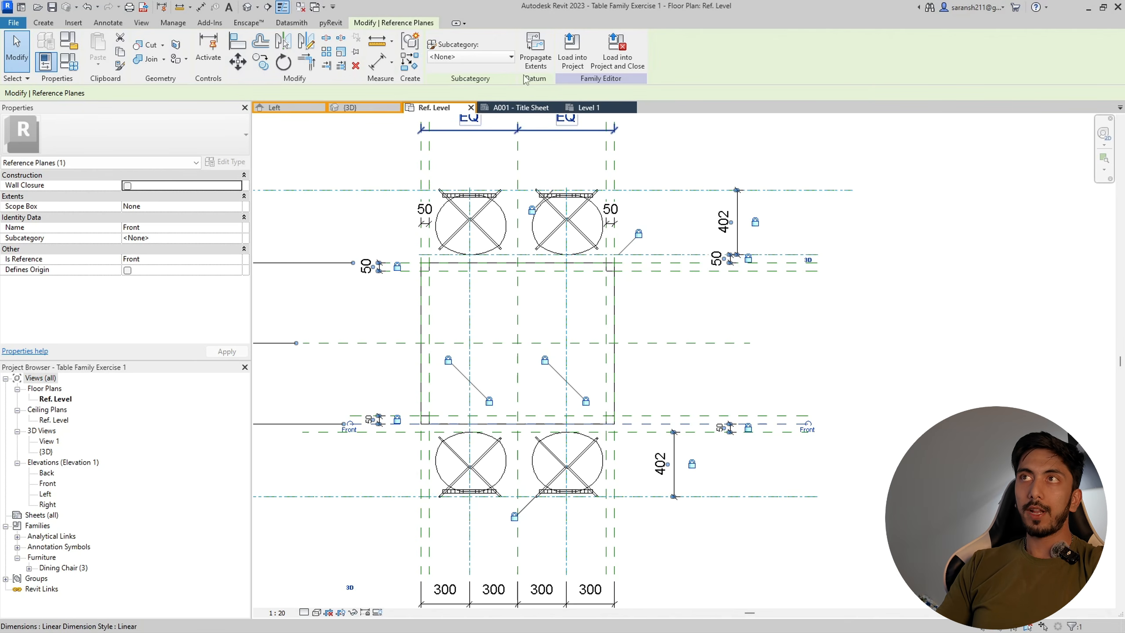
- Load the table family into the project, overwriting the existing version and its parameter values
{"action": "left_click", "coordinate": [575, 53]}
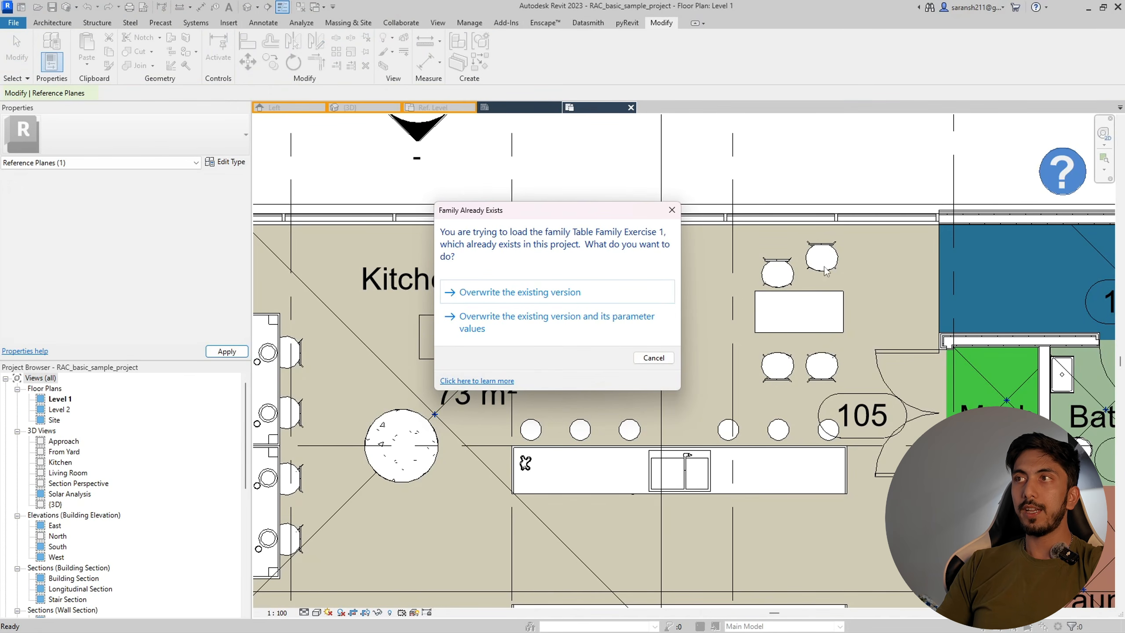
{"action": "left_click", "coordinate": [580, 333]}
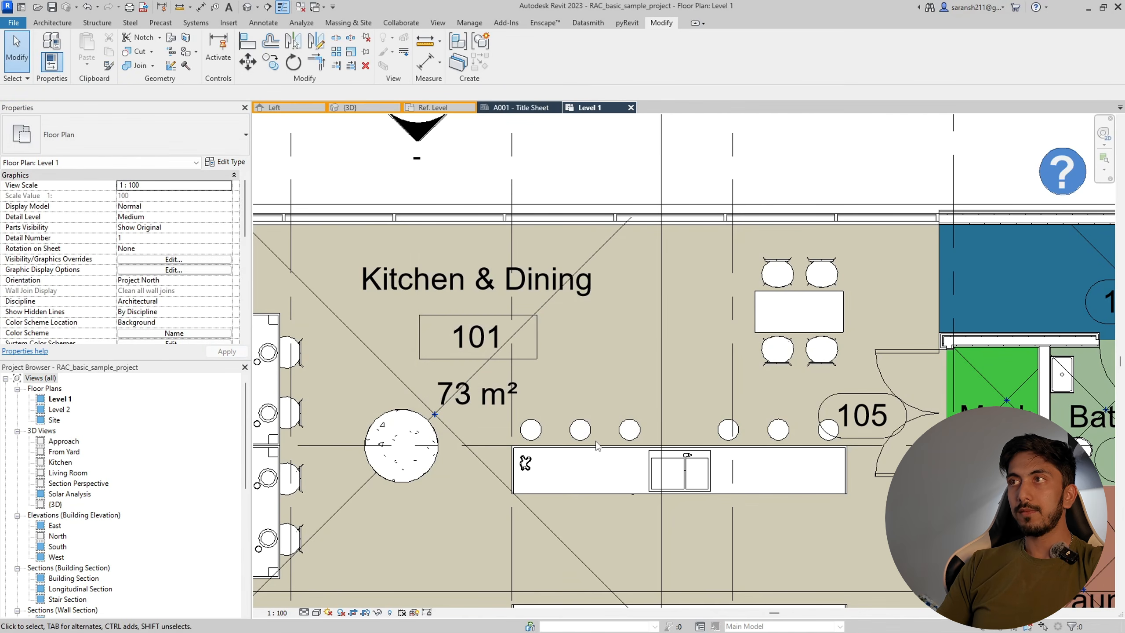
- Set the Width type parameter of the placed Rectangular table to 2500
{"action": "left_click", "coordinate": [785, 315]}
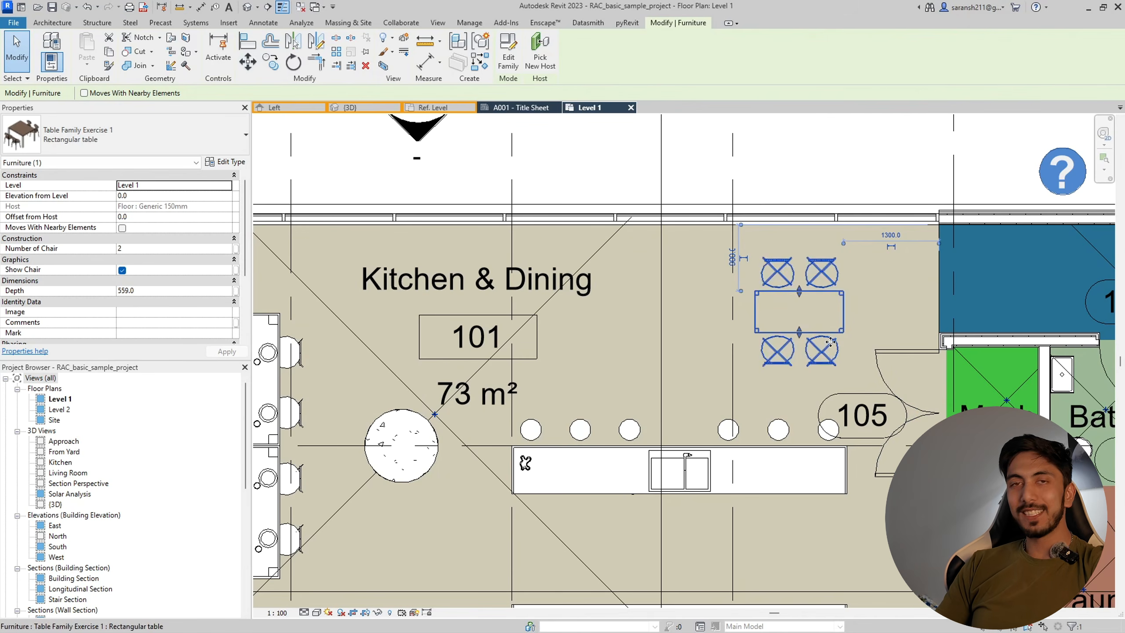
{"action": "left_click", "coordinate": [239, 162]}
{"action": "left_click_drag", "start_coordinate": [585, 119], "coordinate": [342, 57]}
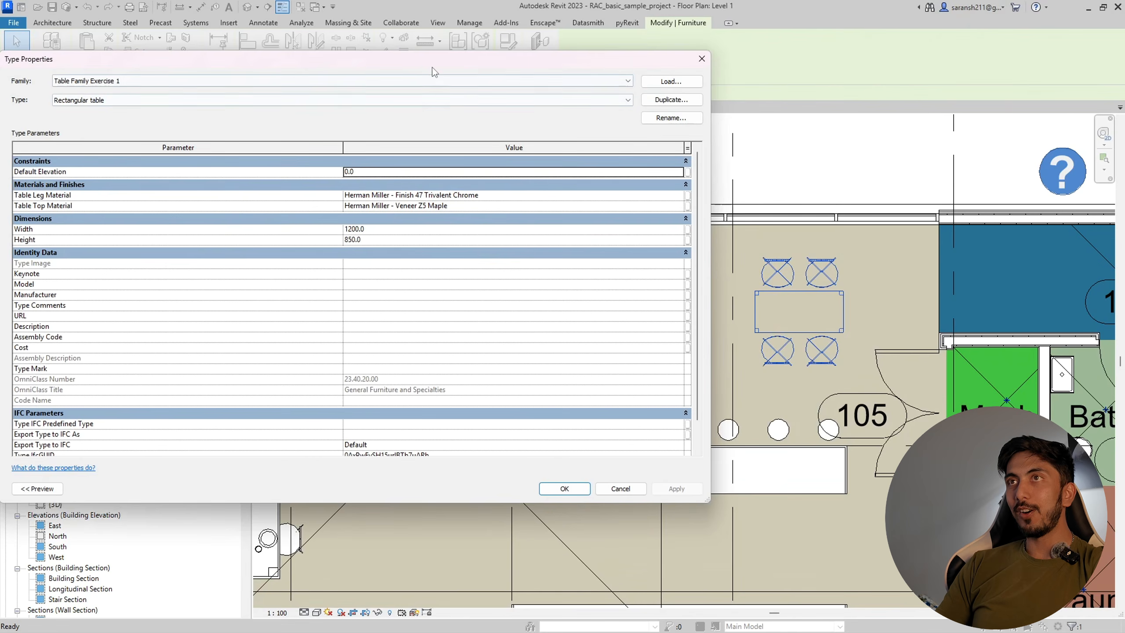
{"action": "left_click_drag", "start_coordinate": [432, 68], "coordinate": [483, 67]}
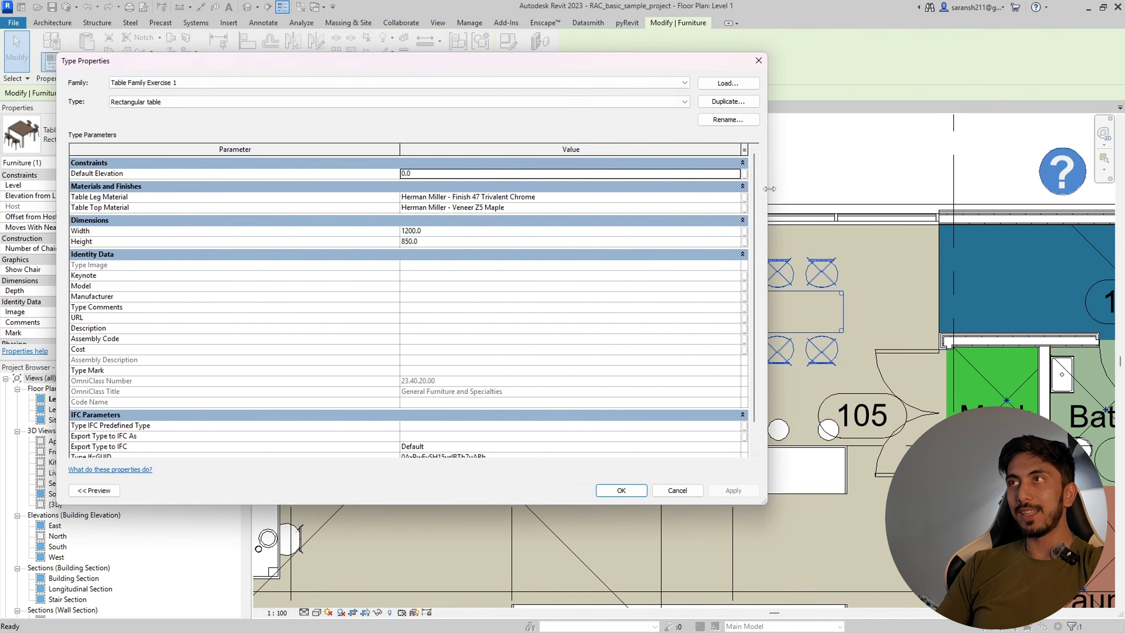
{"action": "left_click_drag", "start_coordinate": [767, 188], "coordinate": [512, 231]}
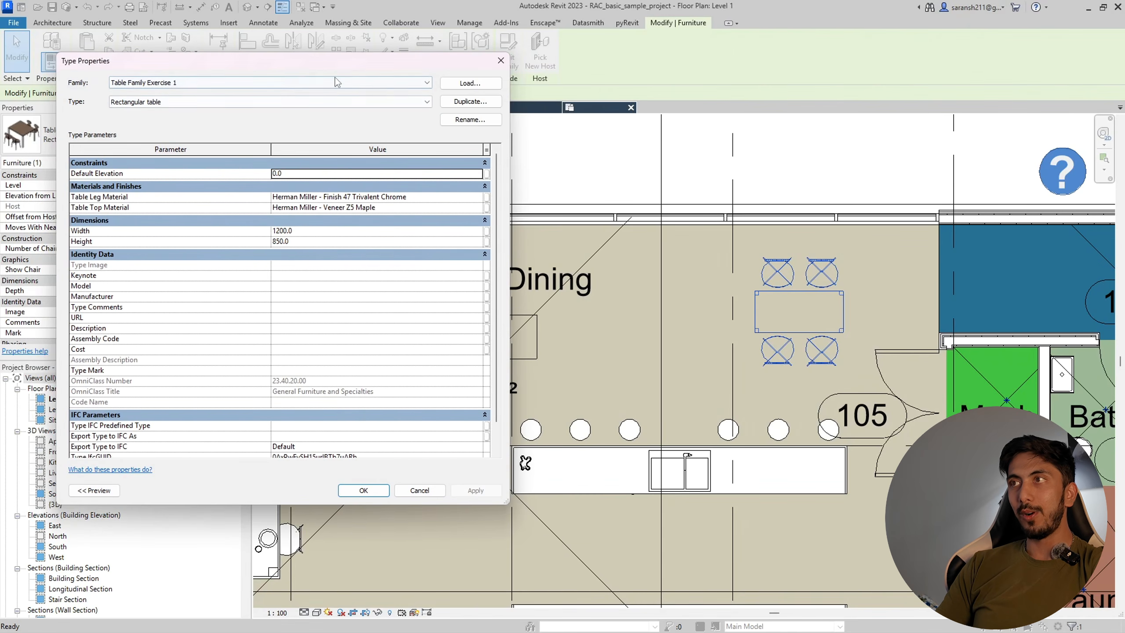
{"action": "left_click", "coordinate": [251, 230]}
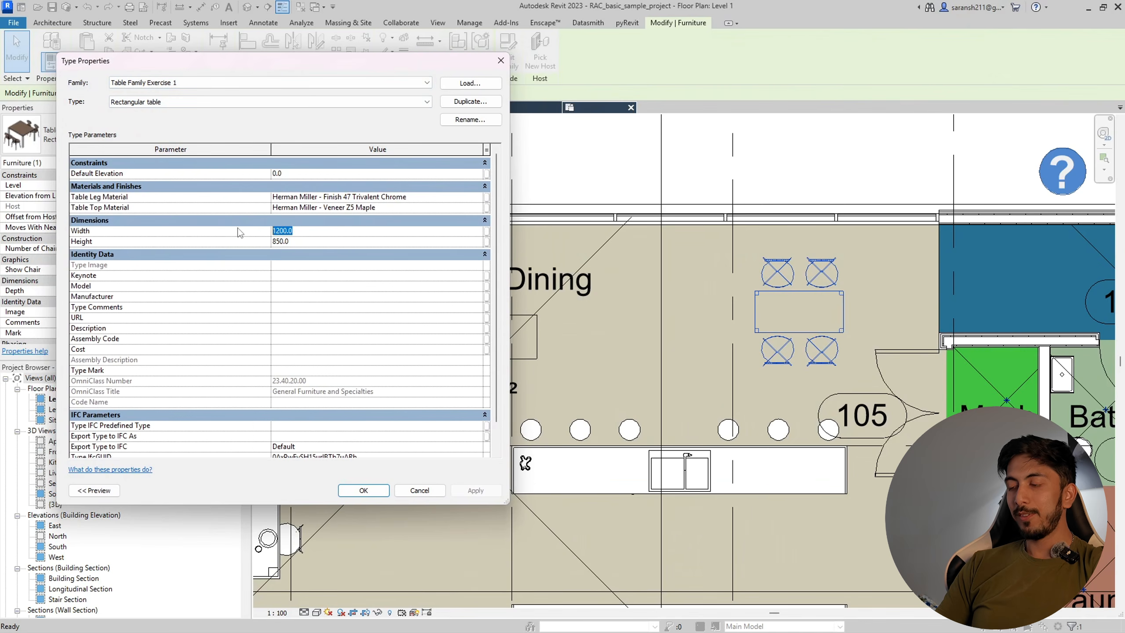
{"action": "type", "text": "15"}
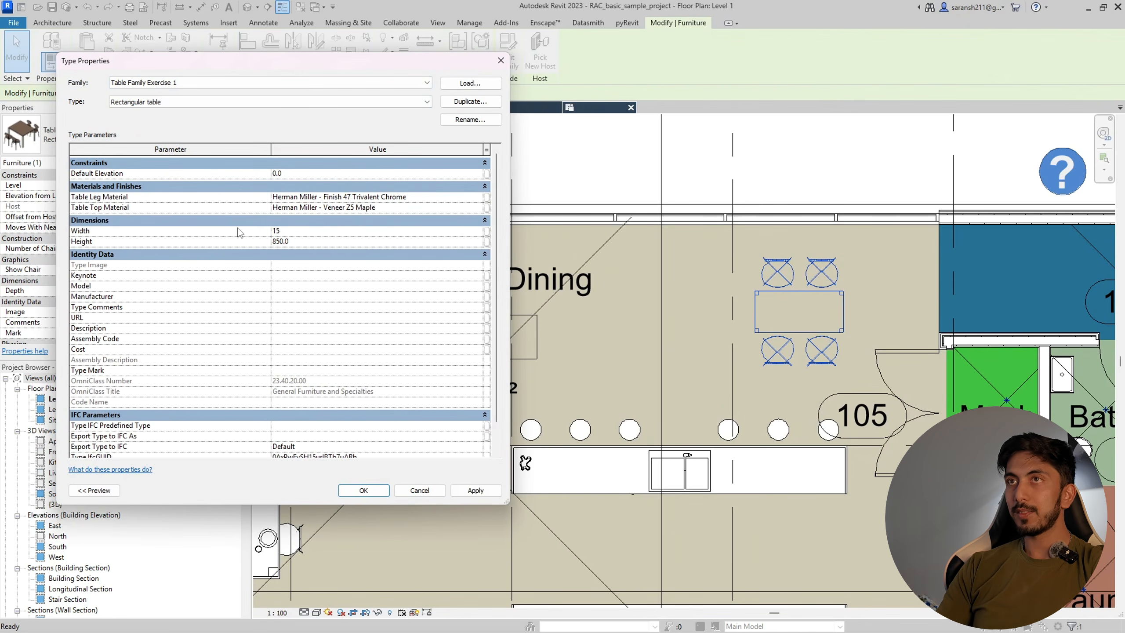
{"action": "key", "text": "BackSpace"}
{"action": "key", "text": "BackSpace"}
{"action": "type", "text": "2500.0"}
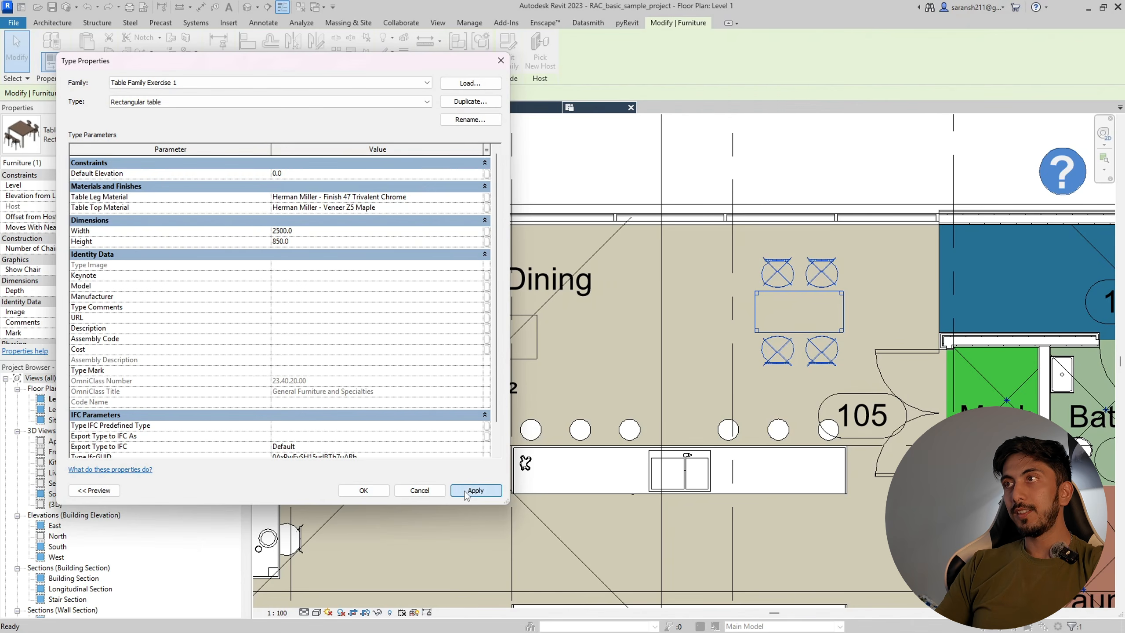
{"action": "left_click", "coordinate": [470, 492]}
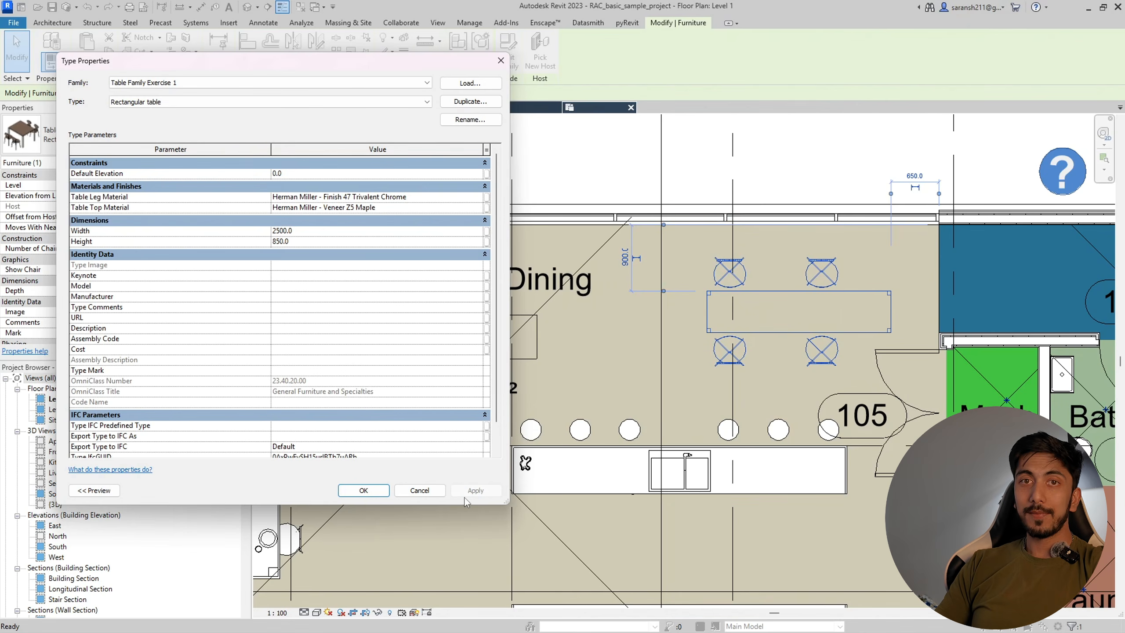
{"action": "left_click", "coordinate": [382, 491]}
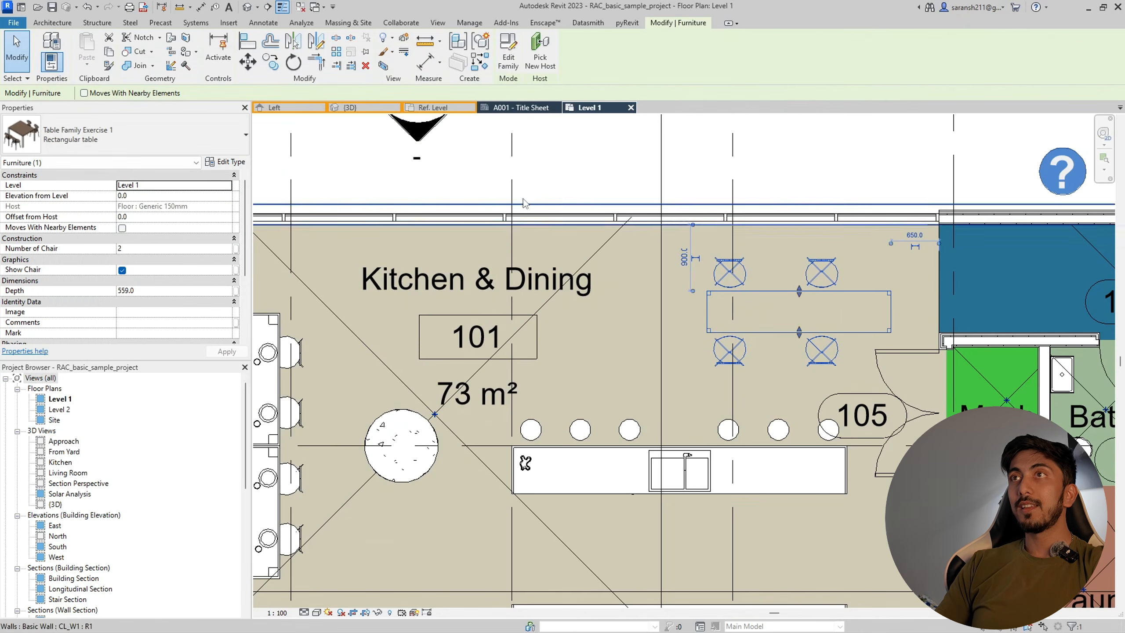
- Return to the table family's Ref. Level plan and make the four chained 300 mm spacings below the lower chairs equal
{"action": "left_click", "coordinate": [436, 108]}
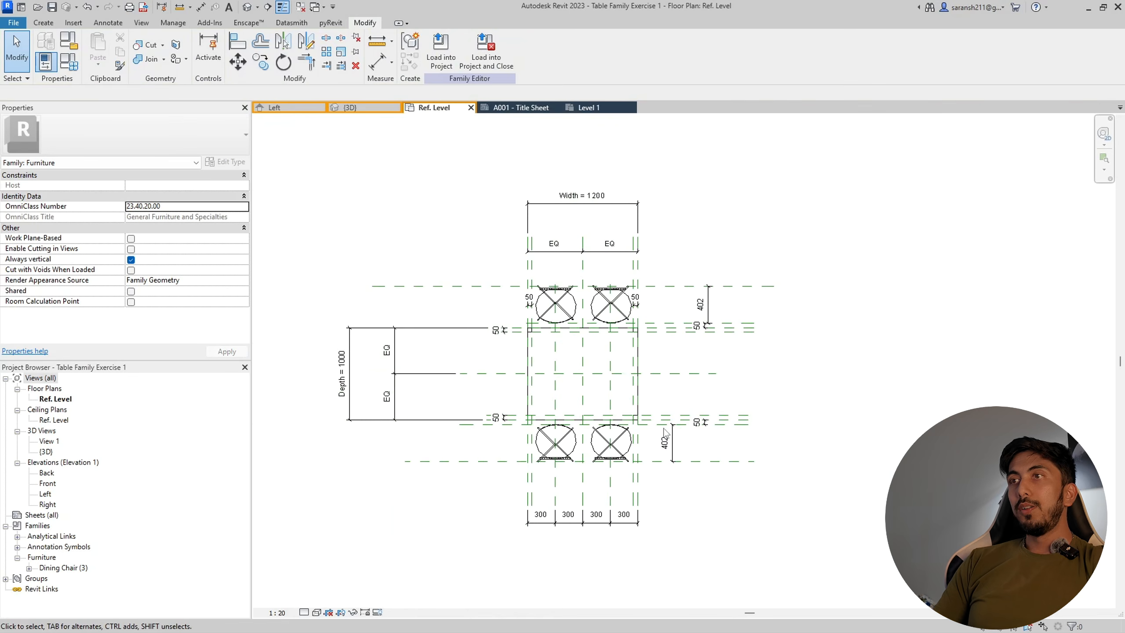
{"action": "left_click", "coordinate": [238, 43]}
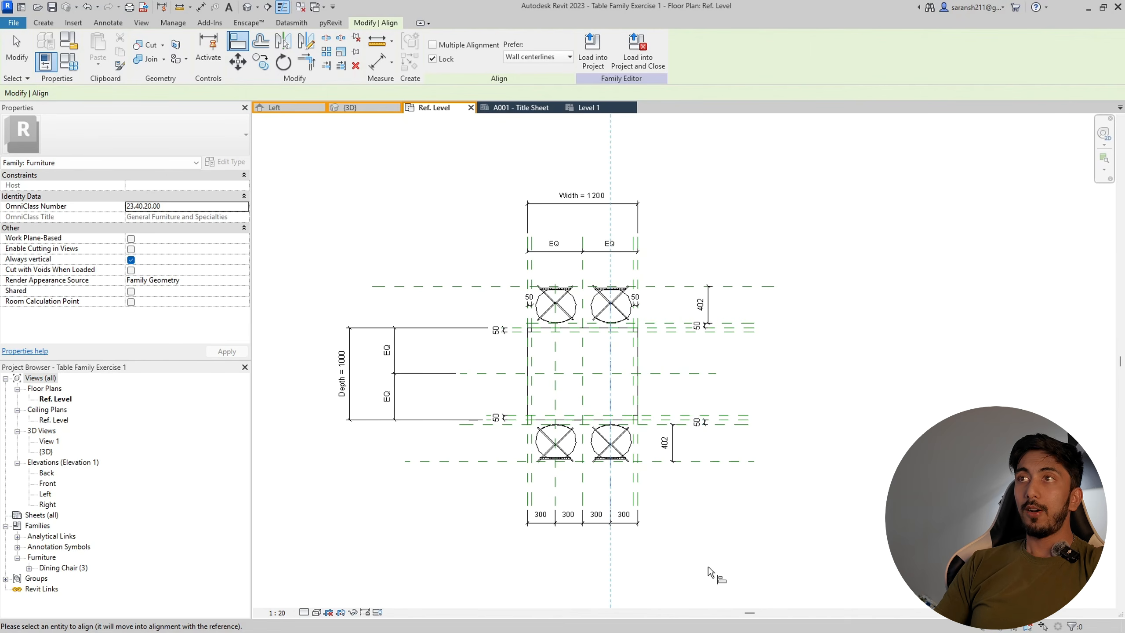
{"action": "scroll", "coordinate": [595, 549], "scroll_direction": "up", "scroll_amount": 3}
{"action": "key", "text": "Escape"}
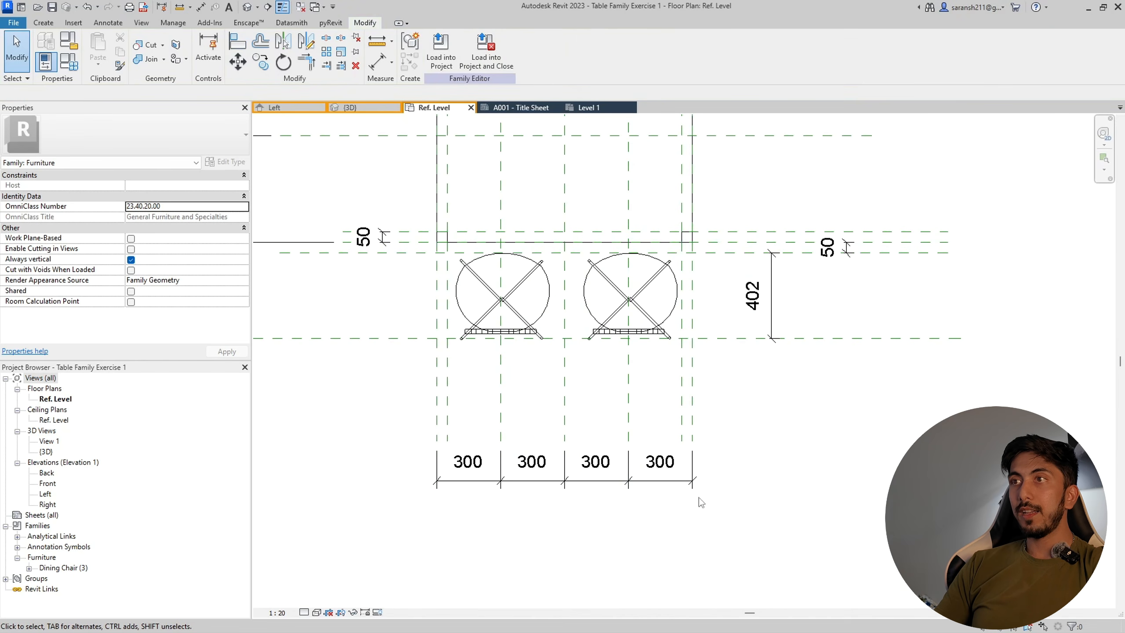
{"action": "left_click", "coordinate": [645, 484]}
{"action": "left_click", "coordinate": [564, 425]}
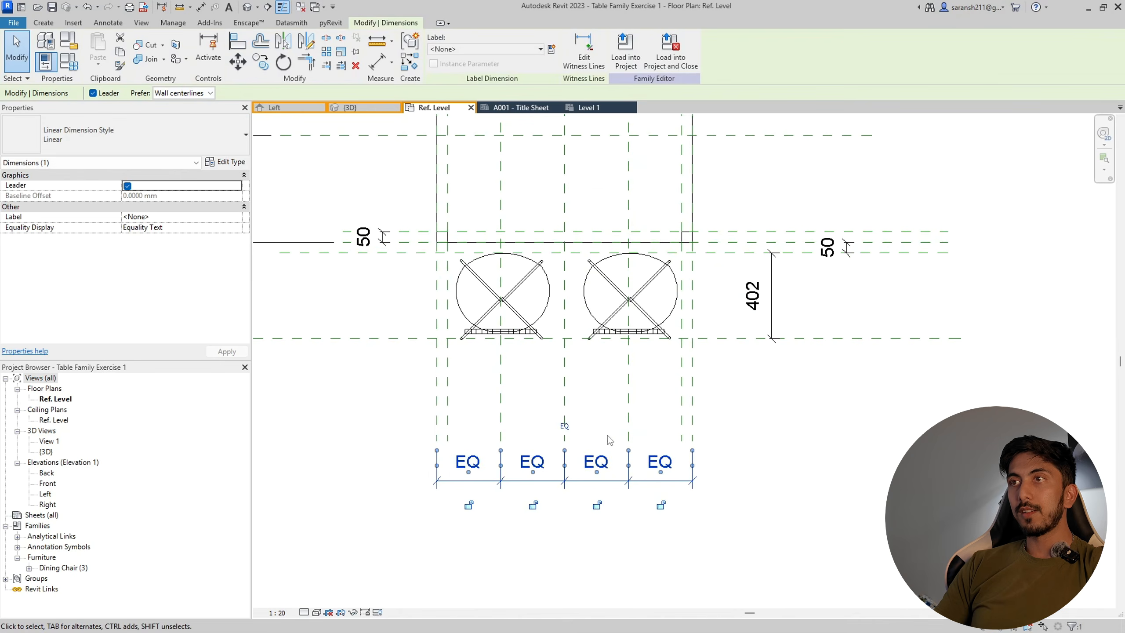
{"action": "key", "text": "Escape"}
{"action": "scroll", "coordinate": [722, 472], "scroll_direction": "down", "scroll_amount": 3}
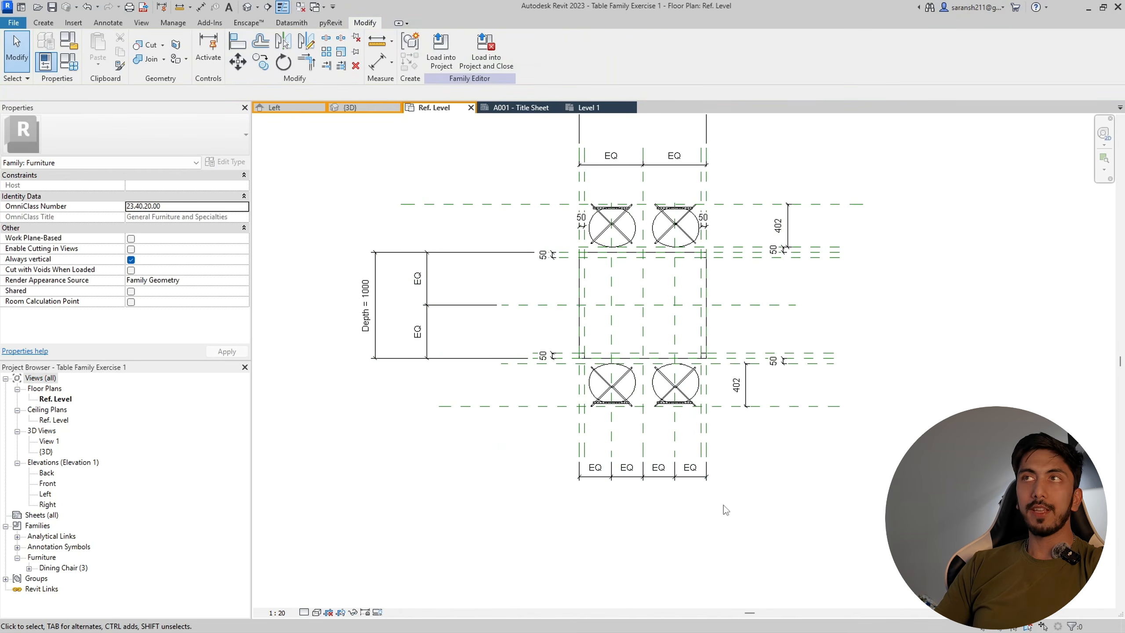
- Reload the corrected table family into the project, replacing the existing version together with its parameter values
{"action": "left_click", "coordinate": [441, 50]}
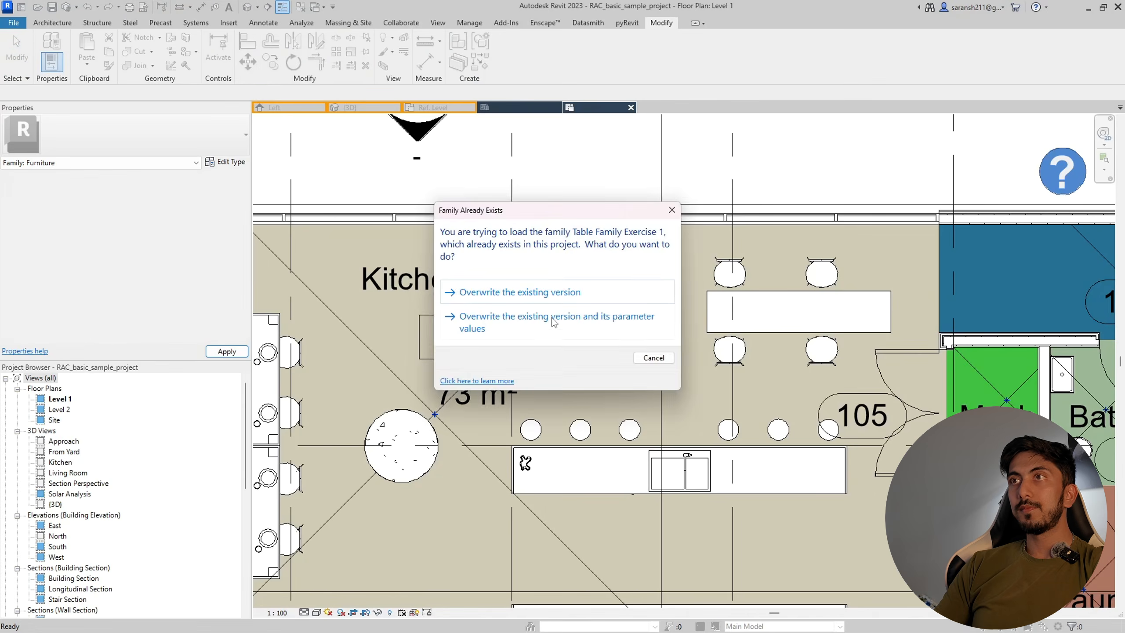
{"action": "left_click", "coordinate": [553, 318]}
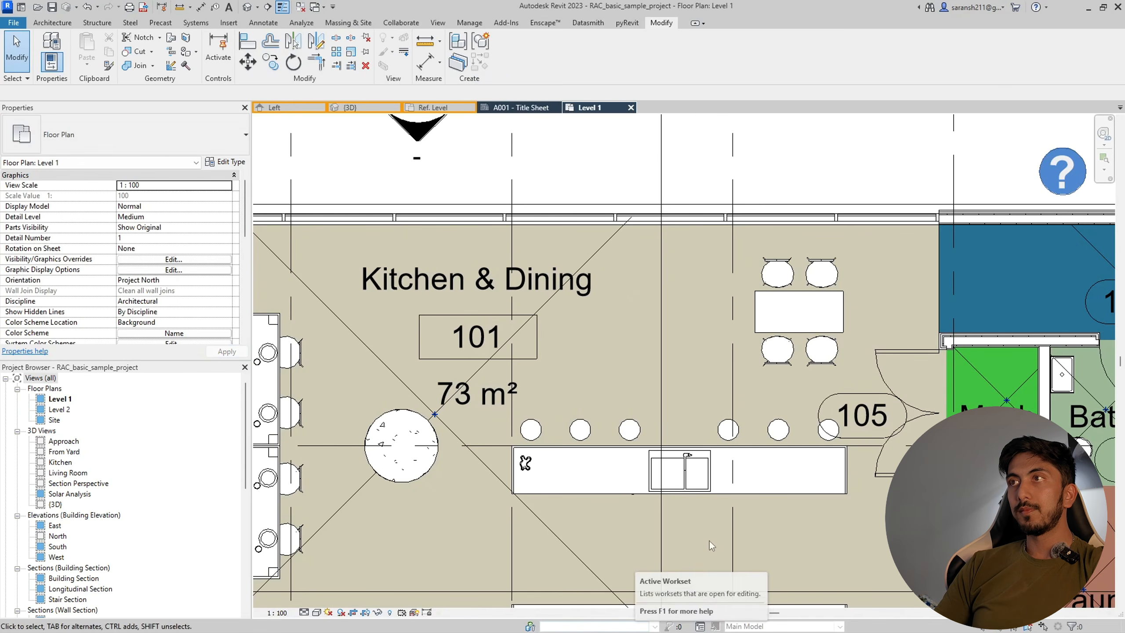
- Change the reloaded Rectangular table's Width type parameter to 2500 to test the chair spacing
{"action": "left_click", "coordinate": [799, 313]}
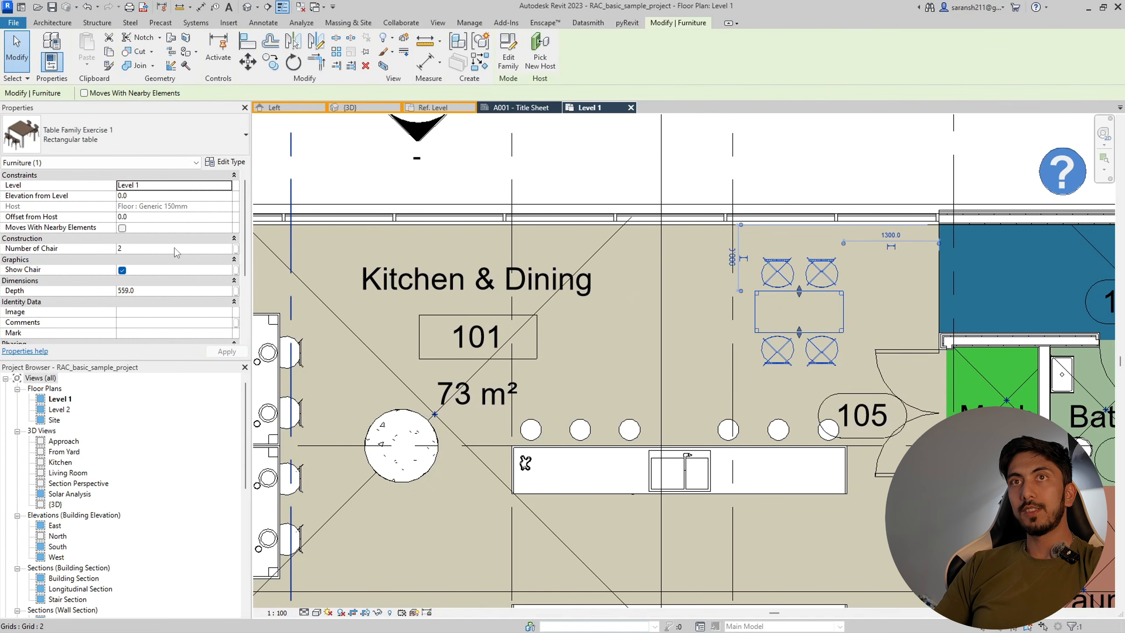
{"action": "left_click", "coordinate": [224, 161]}
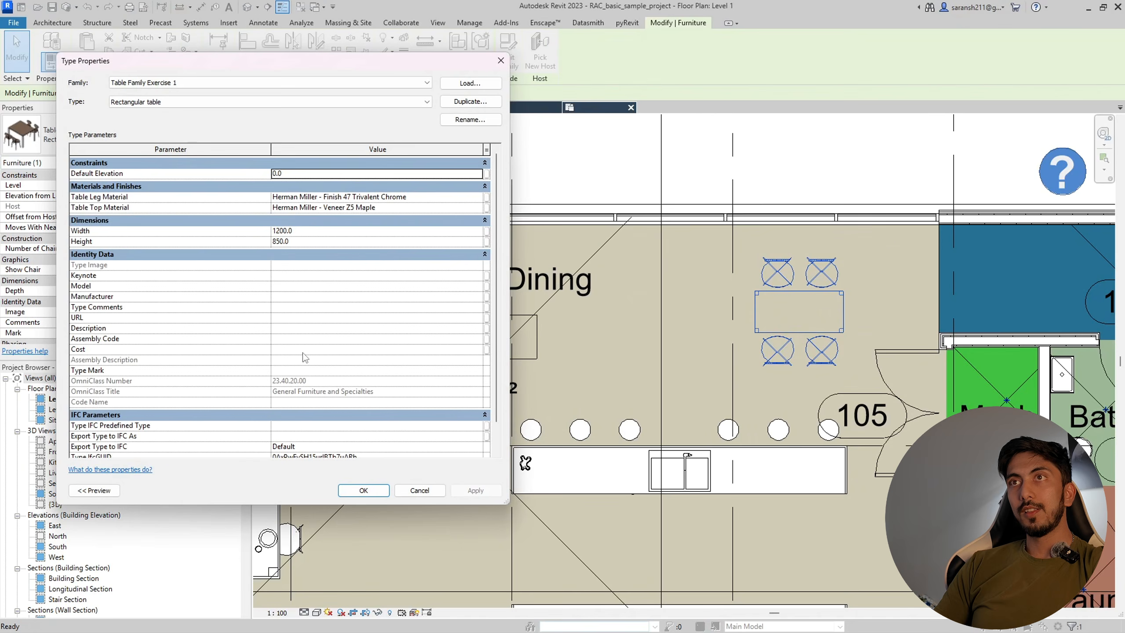
{"action": "left_click", "coordinate": [301, 231]}
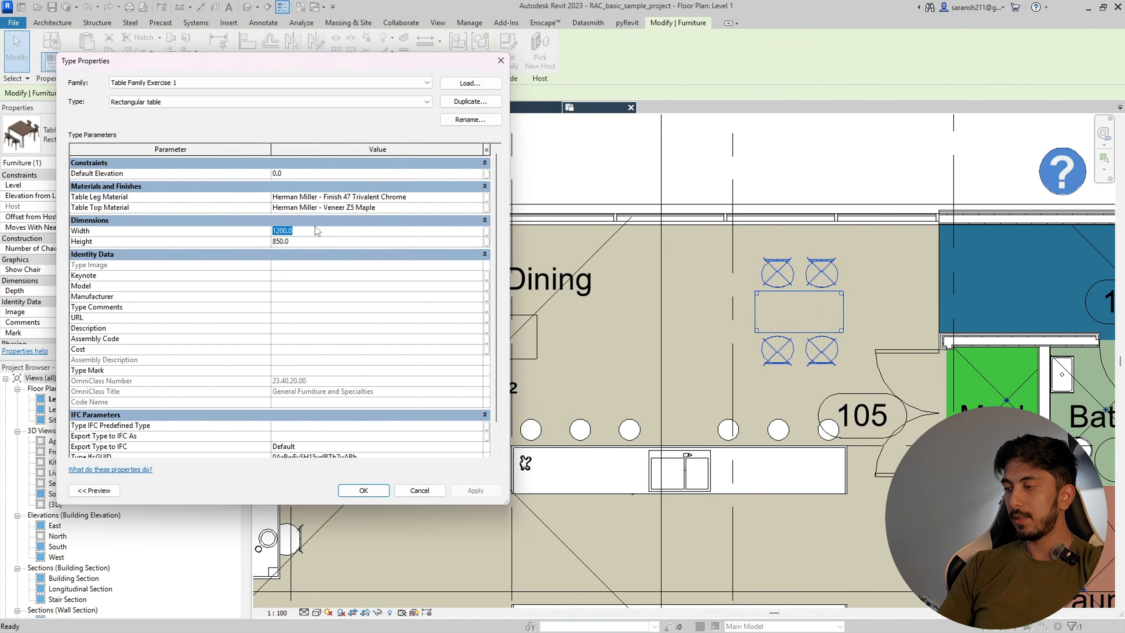
{"action": "type", "text": "2500"}
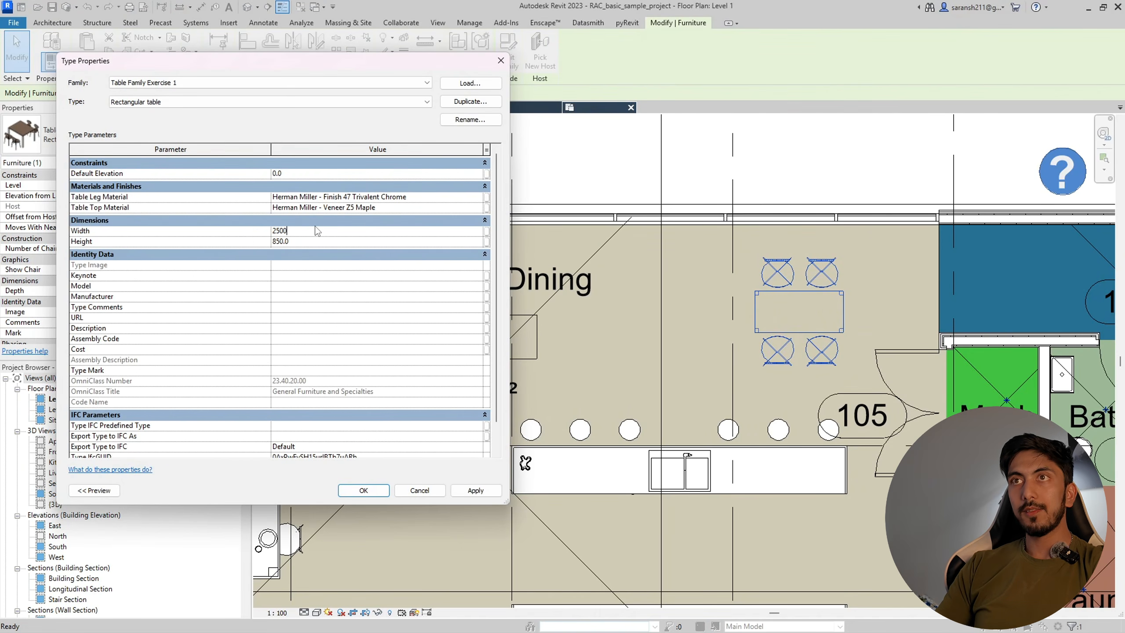
{"action": "left_click", "coordinate": [475, 490]}
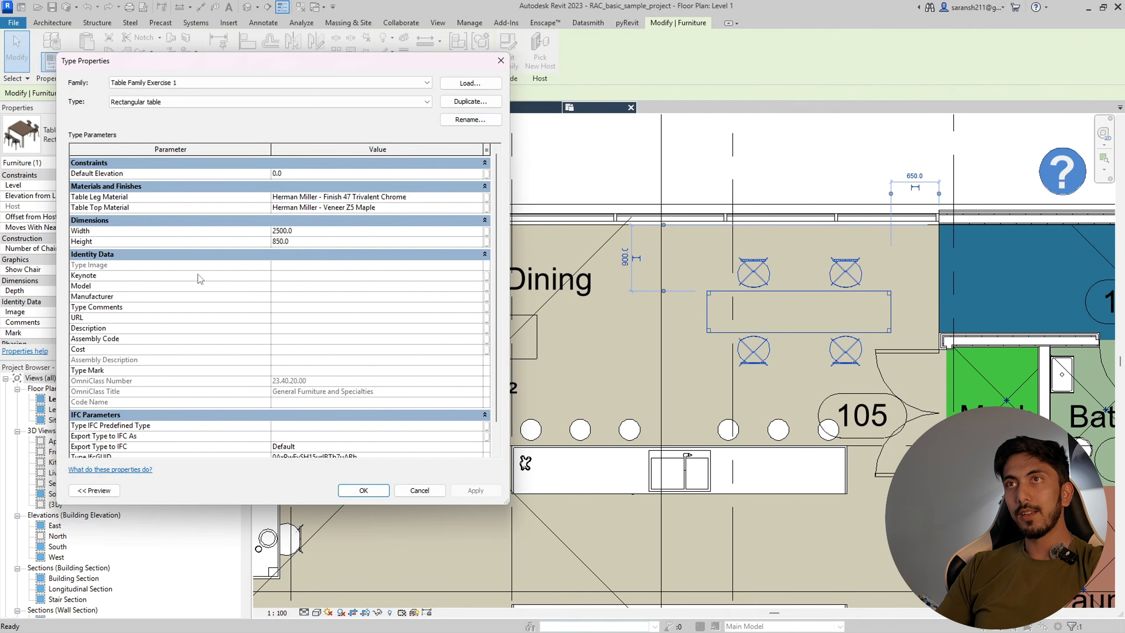
{"action": "left_click", "coordinate": [363, 490]}
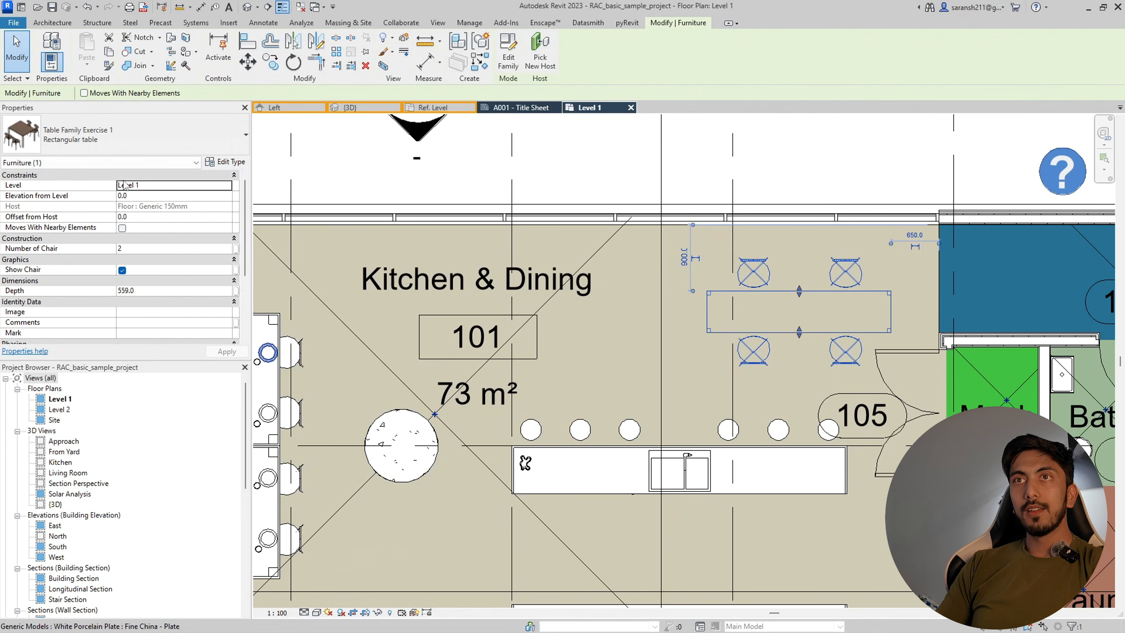
- Set the selected table's Number of Chair parameter to 4
{"action": "left_click", "coordinate": [174, 252]}
{"action": "double_click", "coordinate": [168, 251]}
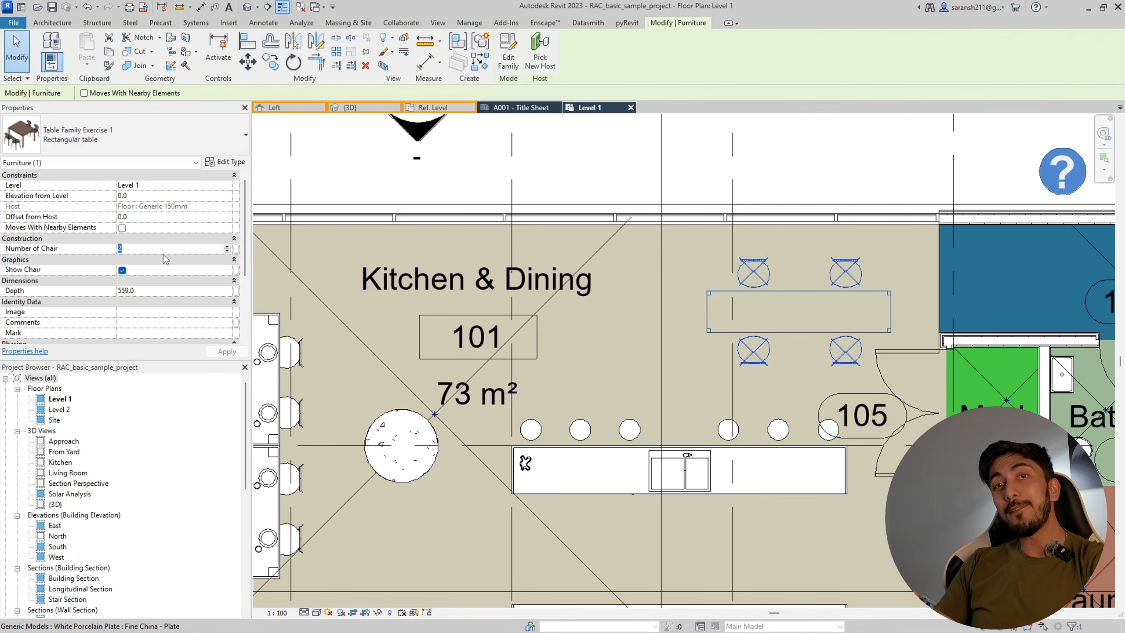
{"action": "type", "text": "4"}
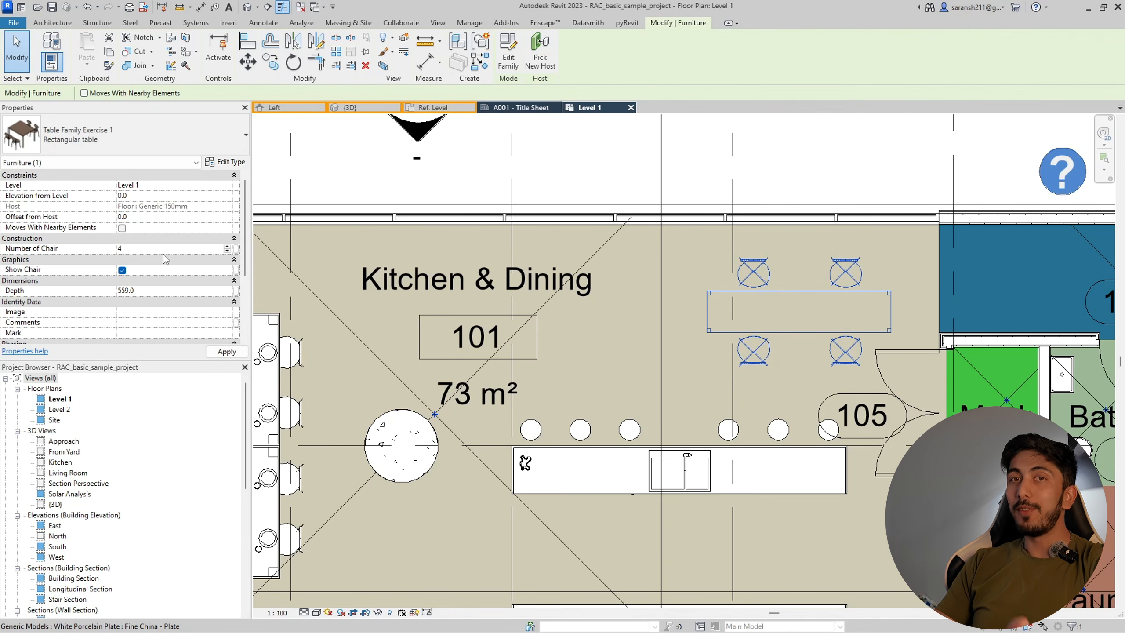